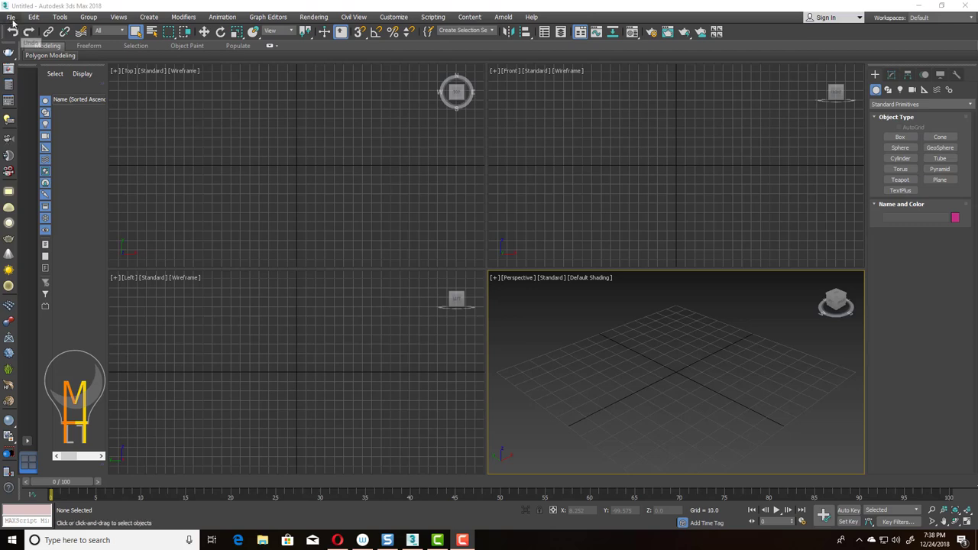
- Open orb-upholstered-dining-chair.jpg in the View Image File viewer as a reference
click(10, 17)
mouse_move(29, 70)
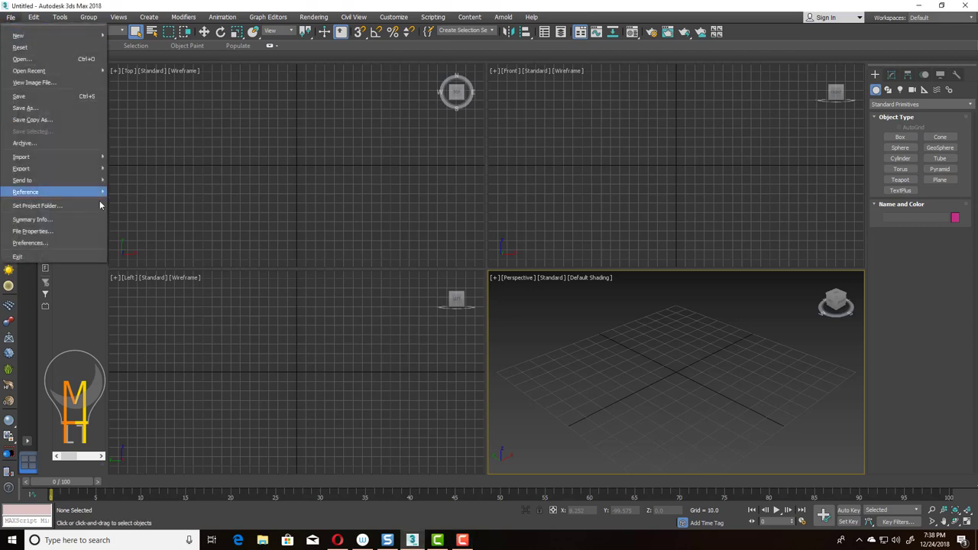
click(33, 82)
click(331, 219)
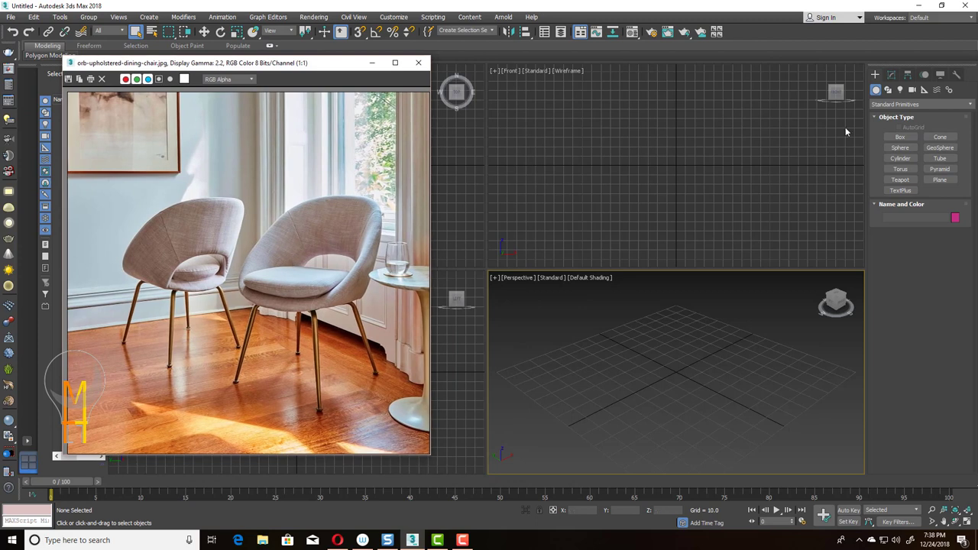
- Draw a plane in the Front viewport and set its X position to 0
click(940, 180)
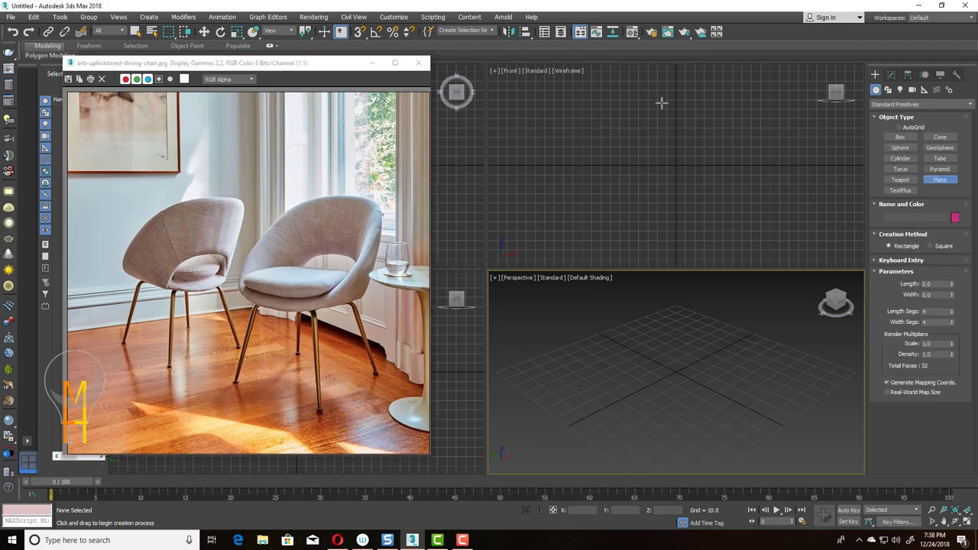
drag(656, 97, 714, 161)
right_click(714, 161)
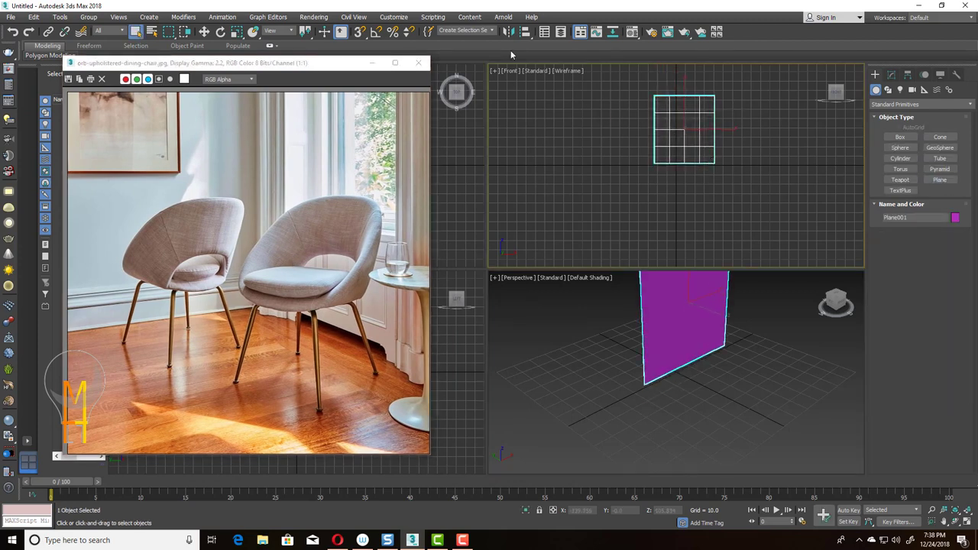
right_click(205, 31)
right_click(477, 250)
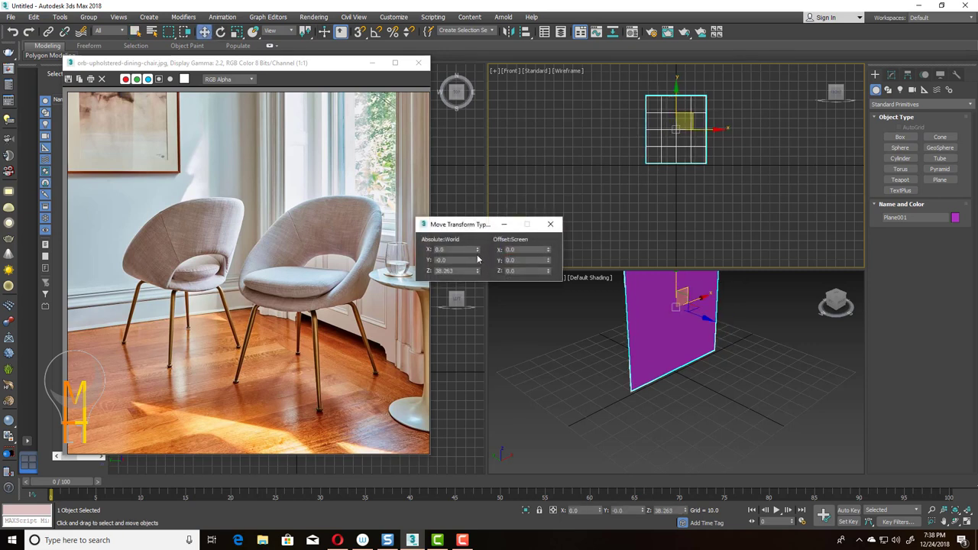
click(550, 224)
- Set the plane's length and width segments to 1 and convert it to Editable Poly
click(892, 74)
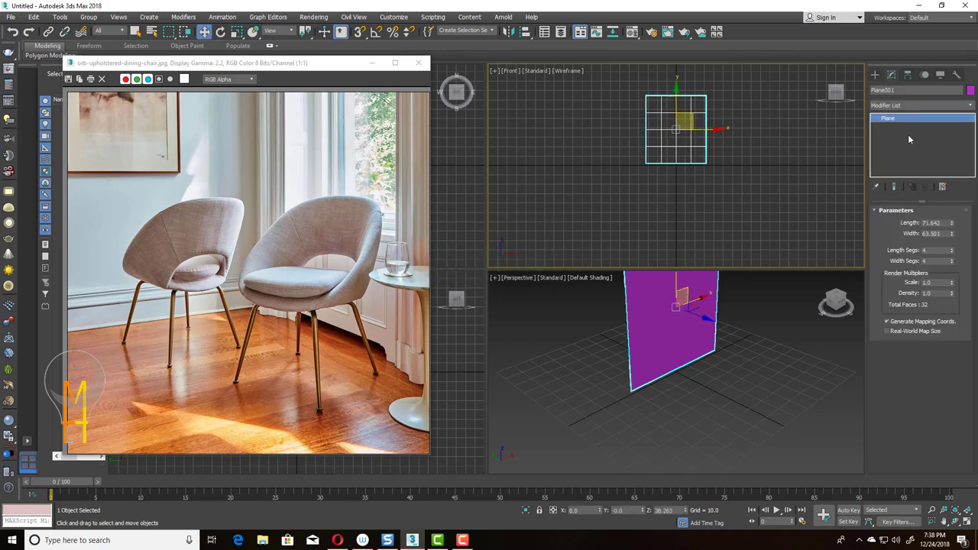
right_click(952, 252)
right_click(952, 262)
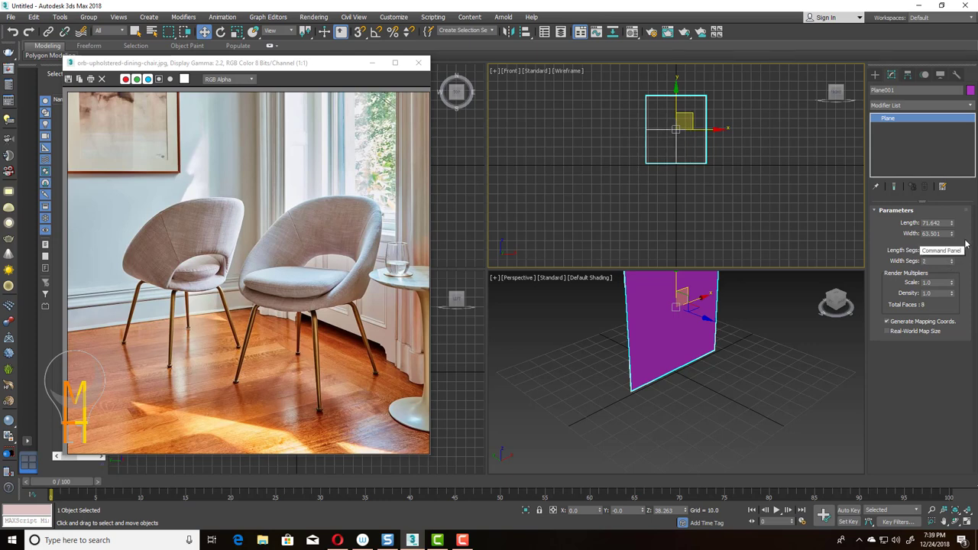
right_click(933, 118)
click(929, 195)
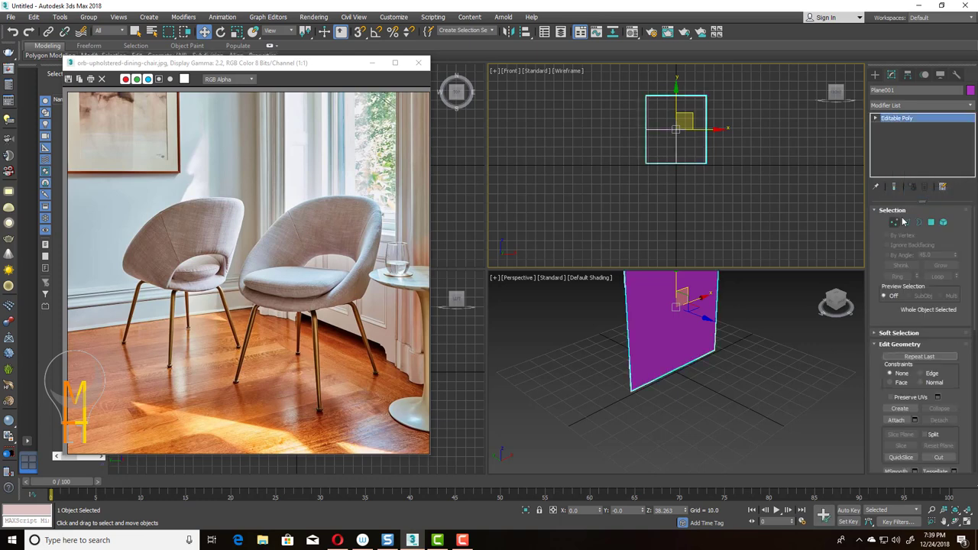
- Scale the plane's bottom vertices inward so the bottom is narrower than the top
drag(708, 182, 709, 171)
click(237, 33)
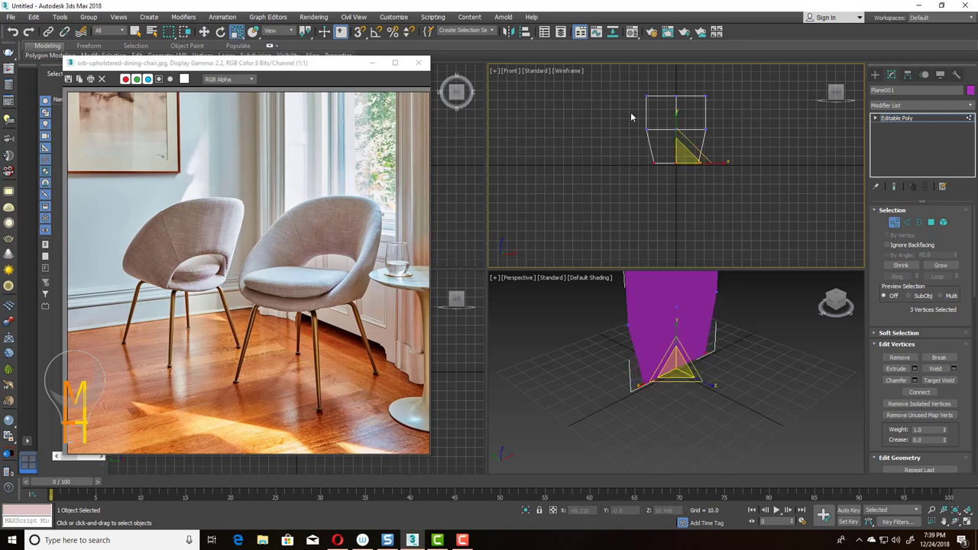
mouse_move(634, 121)
mouse_down()
mouse_move(722, 134)
mouse_move(715, 132)
mouse_up()
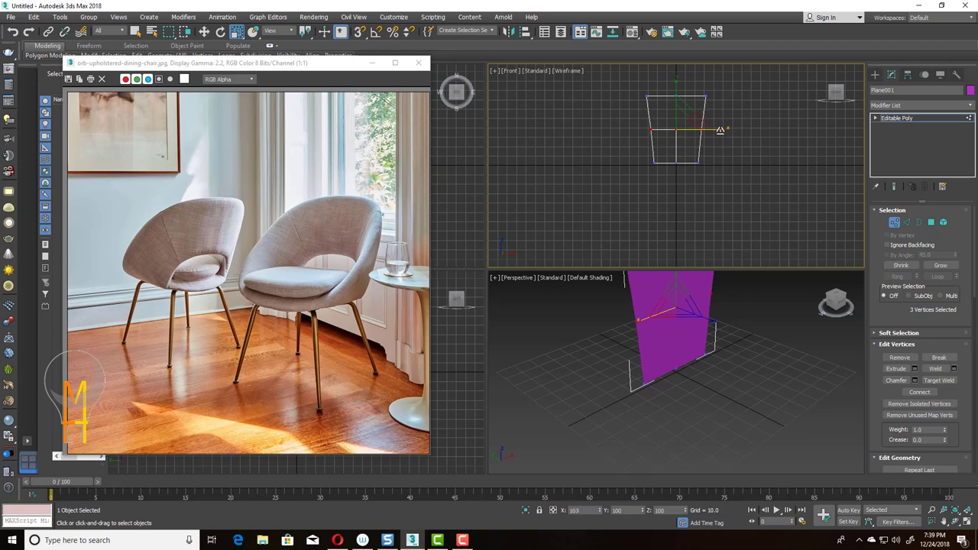
click(757, 175)
- Return to object level, switch to Rotate and enable Angle Snap
mouse_move(730, 382)
alt+middle_down()
mouse_move(734, 408)
mouse_move(780, 337)
alt+middle_up()
alt+middle_drag(833, 304, 694, 384)
key(F4)
click(930, 511)
drag(694, 365, 680, 394)
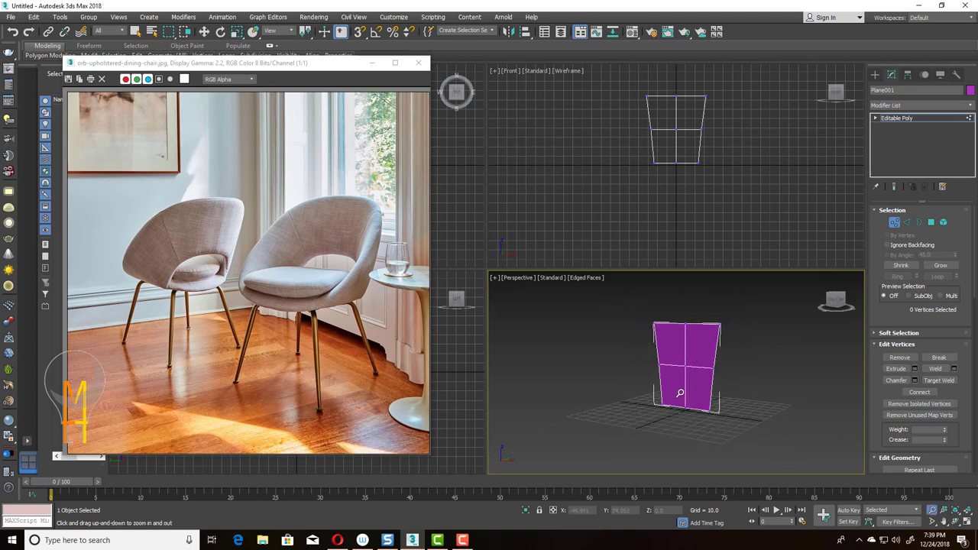
click(894, 222)
key(r)
key(e)
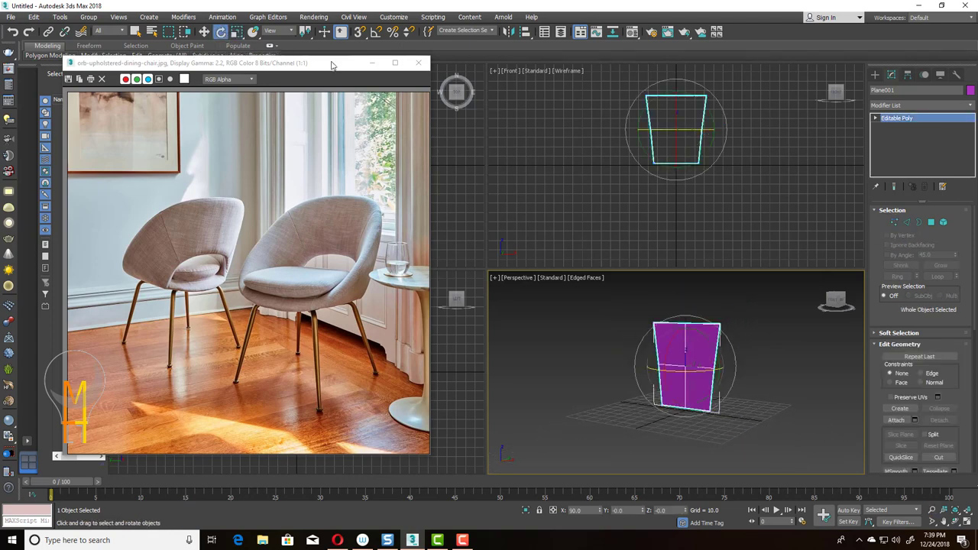
click(375, 34)
- Shift-rotate a copy of the plane 90° flat and move it down as the seat
drag(674, 127, 678, 164)
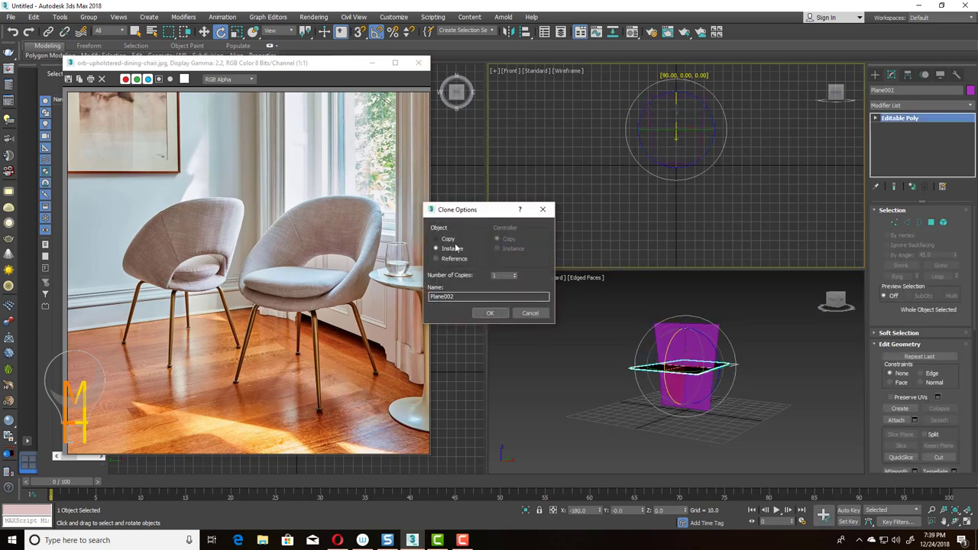
click(492, 314)
key(w)
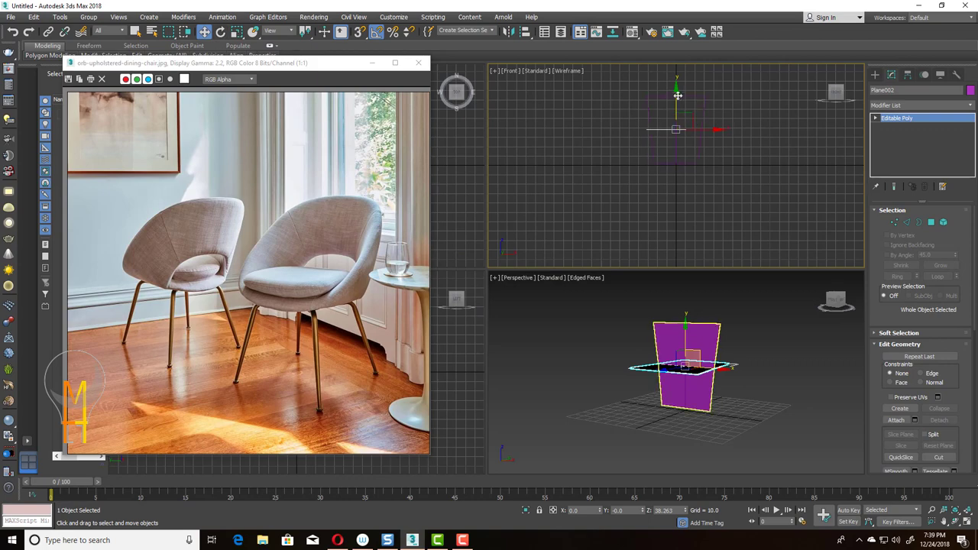
drag(685, 82, 684, 126)
- Select all of the seat's polygons and flip them to face upward
mouse_move(732, 346)
alt+middle_down()
mouse_move(688, 414)
mouse_move(725, 367)
mouse_move(735, 379)
alt+middle_up()
click(735, 379)
click(650, 440)
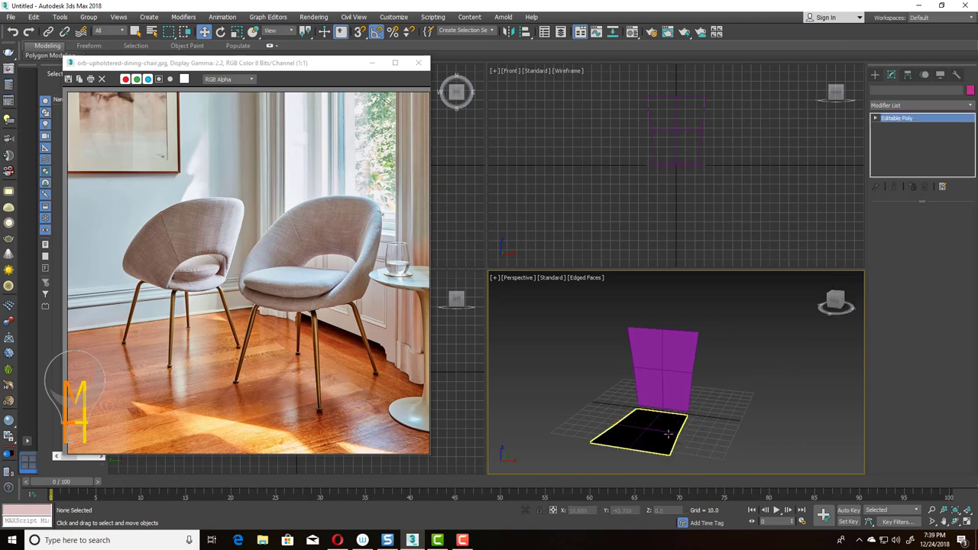
click(931, 222)
key(ctrl+a)
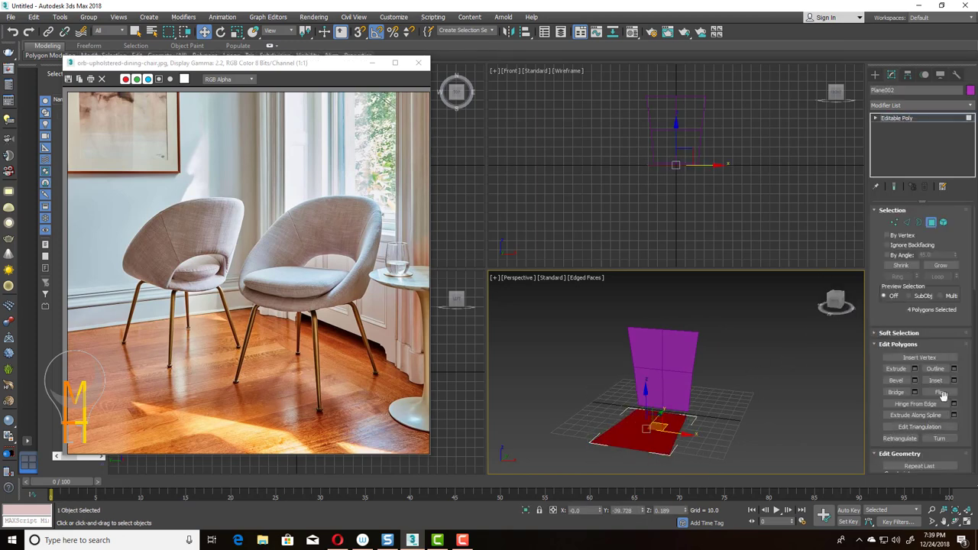
click(942, 393)
click(793, 405)
alt+middle_drag(793, 405, 727, 393)
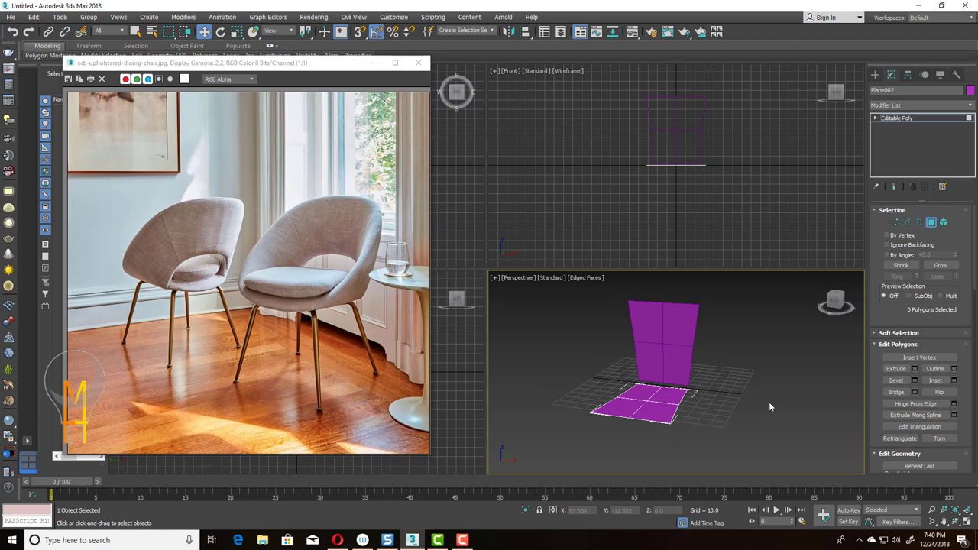
- Attach the backrest to the seat and bridge the right-side edges
click(907, 222)
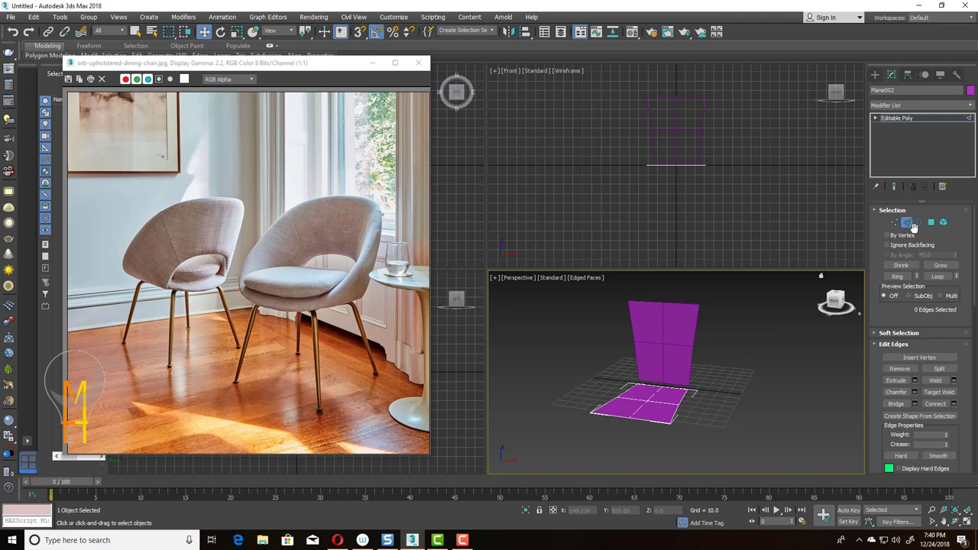
click(913, 224)
click(895, 421)
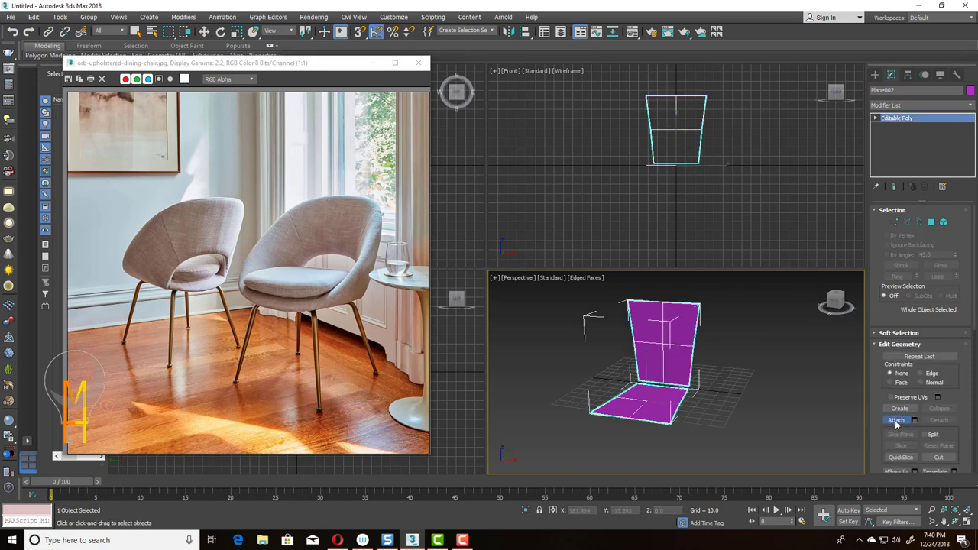
click(908, 222)
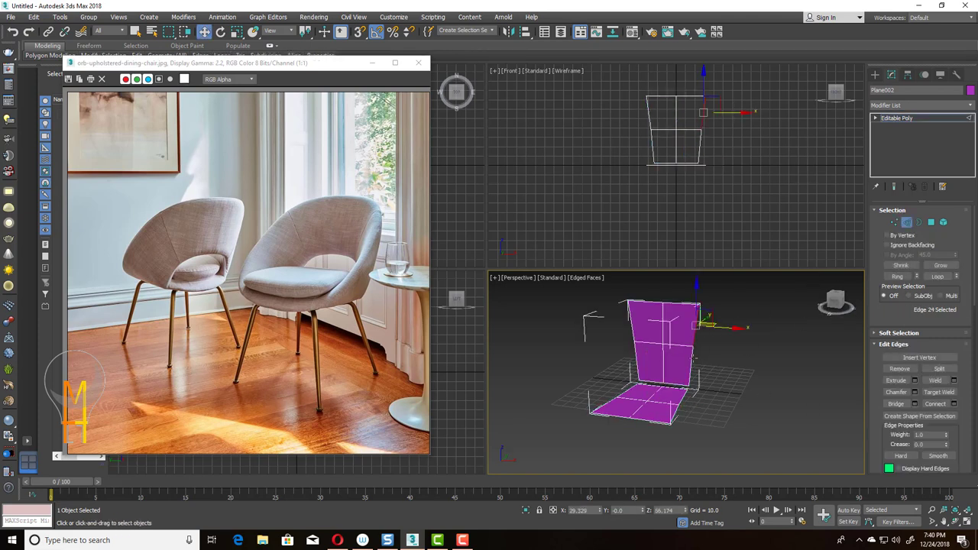
double_click(692, 371)
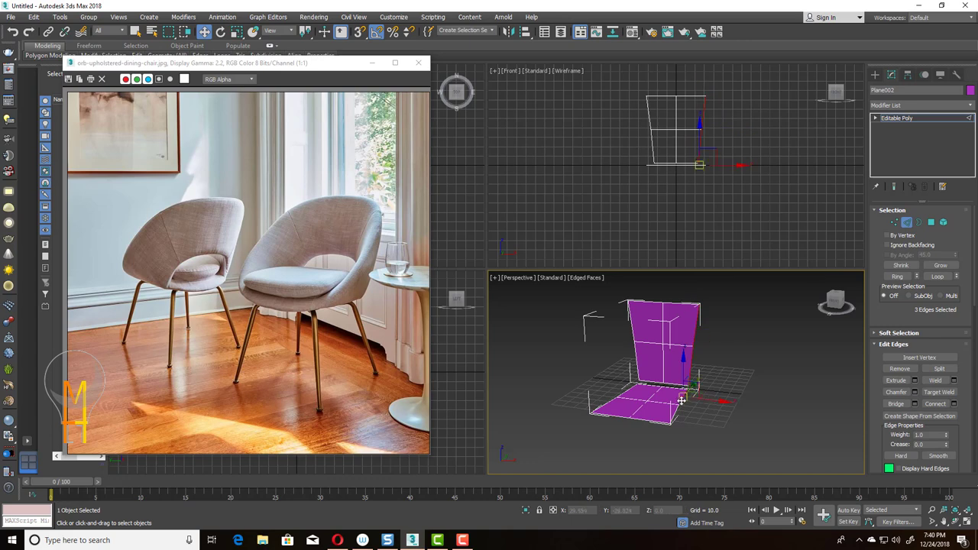
click(915, 404)
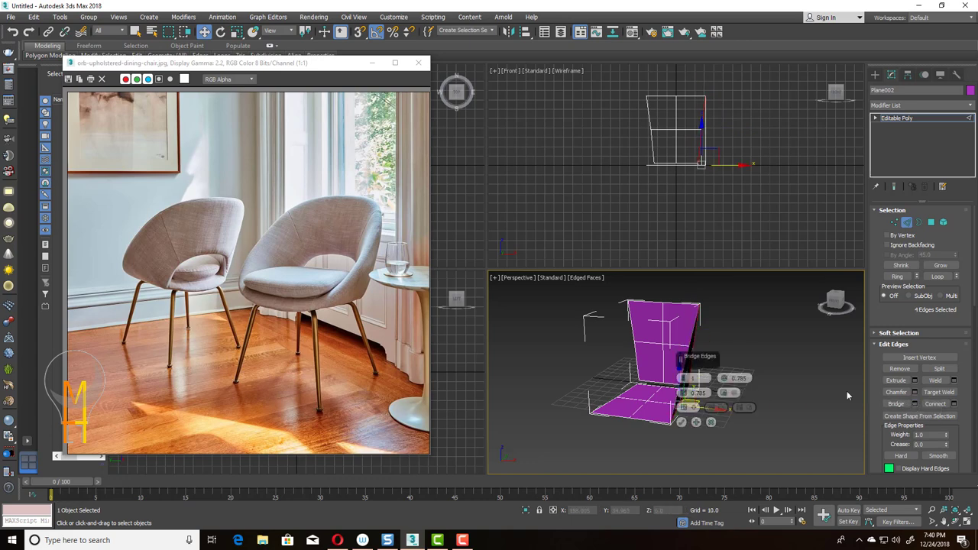
mouse_move(847, 390)
alt+middle_down()
mouse_move(748, 336)
mouse_move(814, 335)
alt+middle_up()
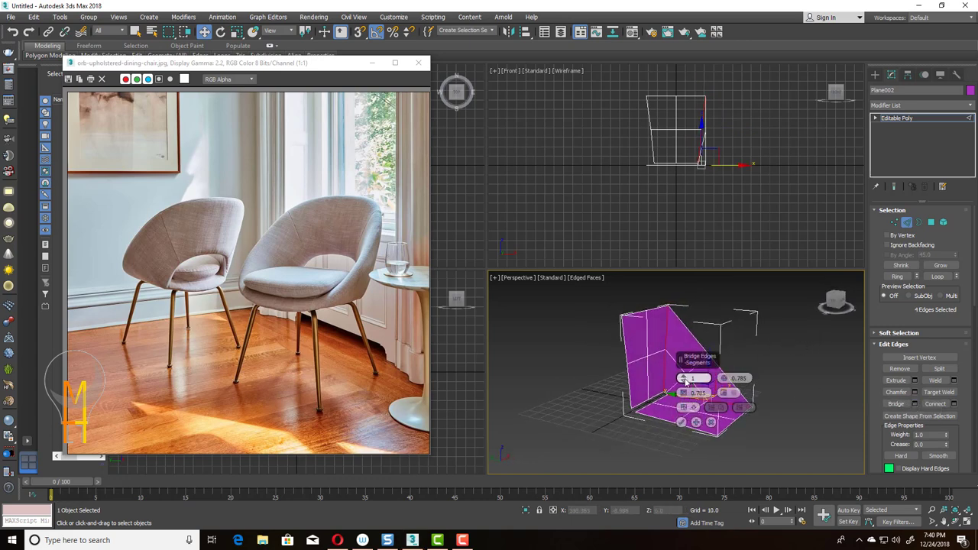
click(681, 422)
- Bridge the left-side edges of the backrest and seat, and move the reference photo aside
click(624, 342)
ctrl+click(625, 383)
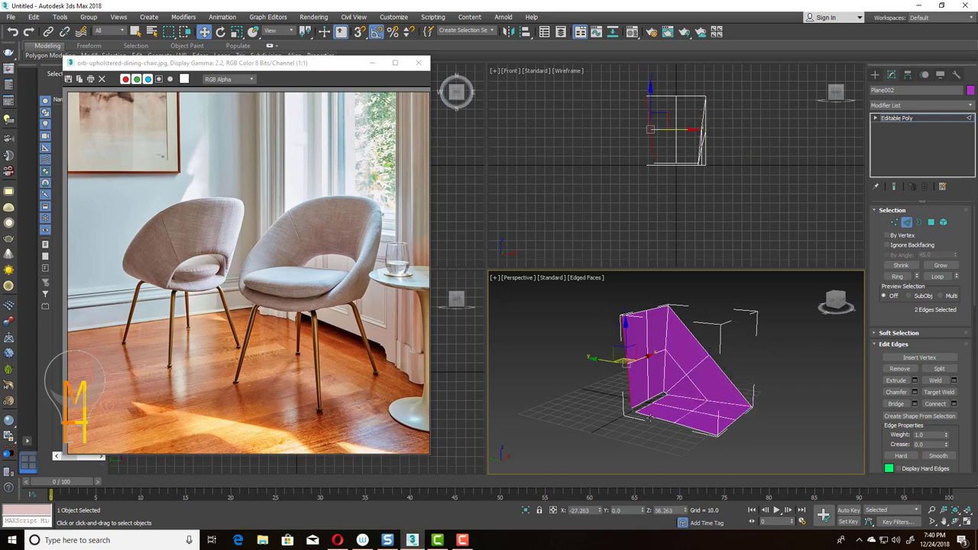
ctrl+click(658, 425)
ctrl+click(707, 432)
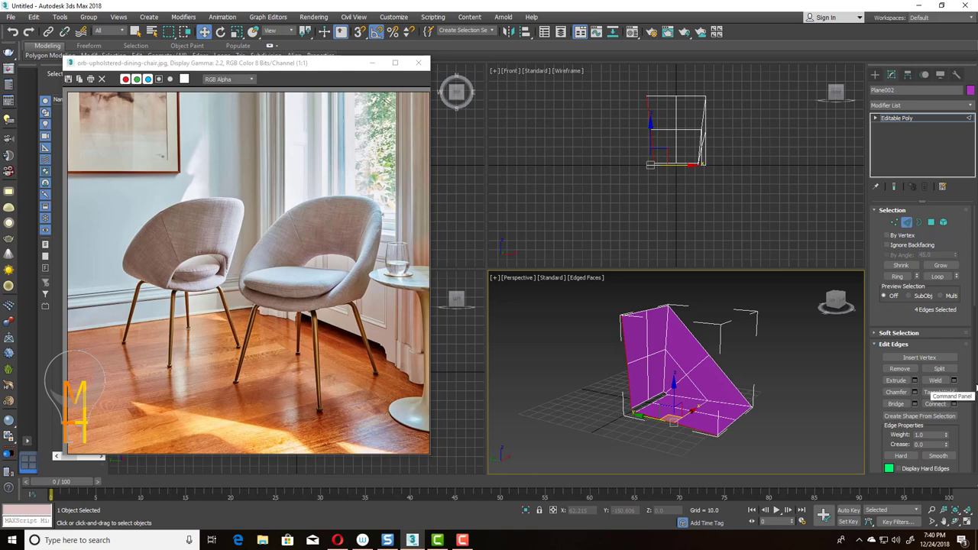
click(897, 405)
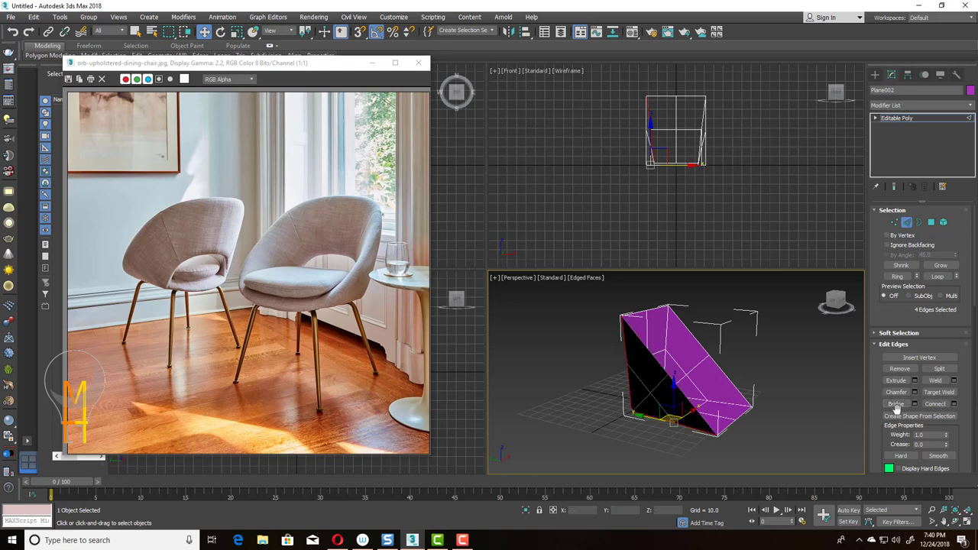
alt+middle_drag(761, 363, 640, 327)
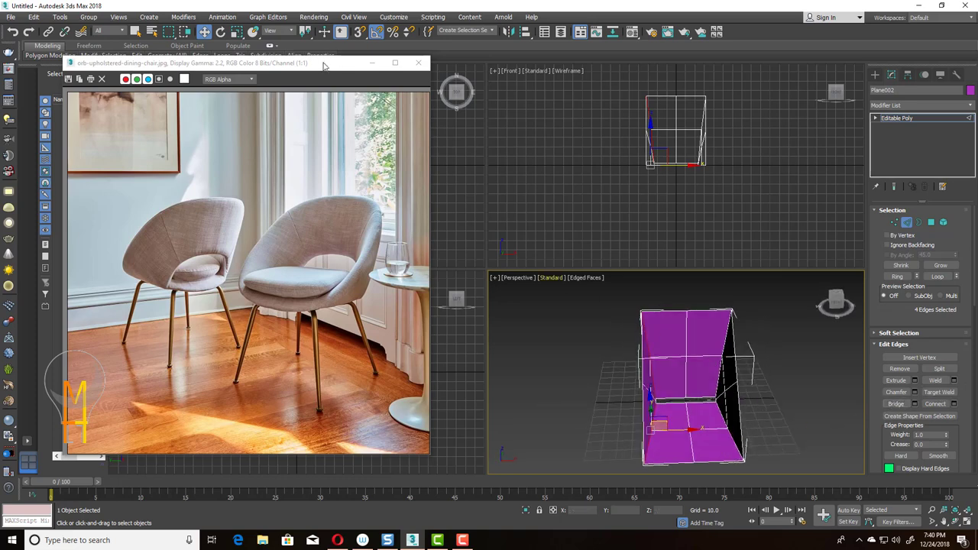
mouse_move(324, 66)
mouse_down()
mouse_move(256, 224)
mouse_move(208, 144)
mouse_up()
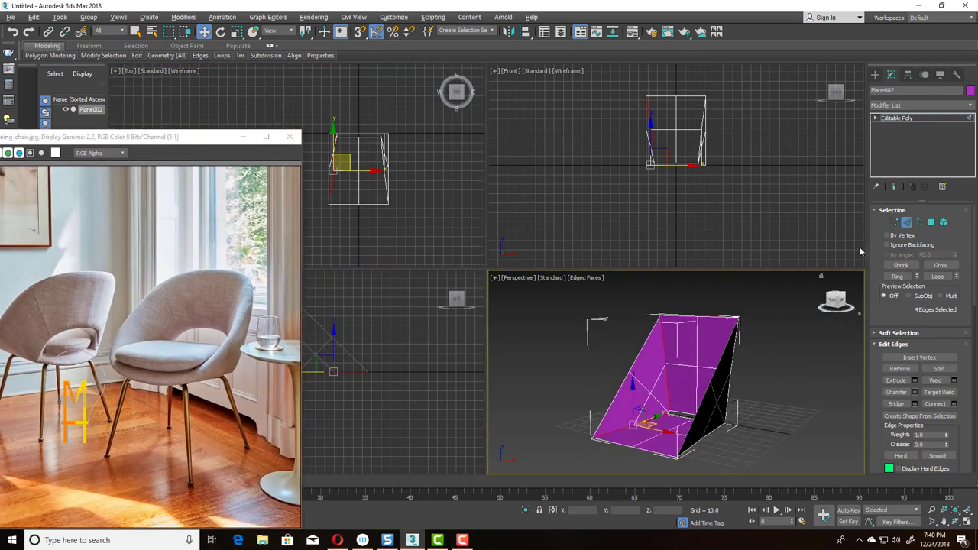
- Scale four side vertices outward to widen the shell
click(895, 222)
scroll(461, 367, up, 2)
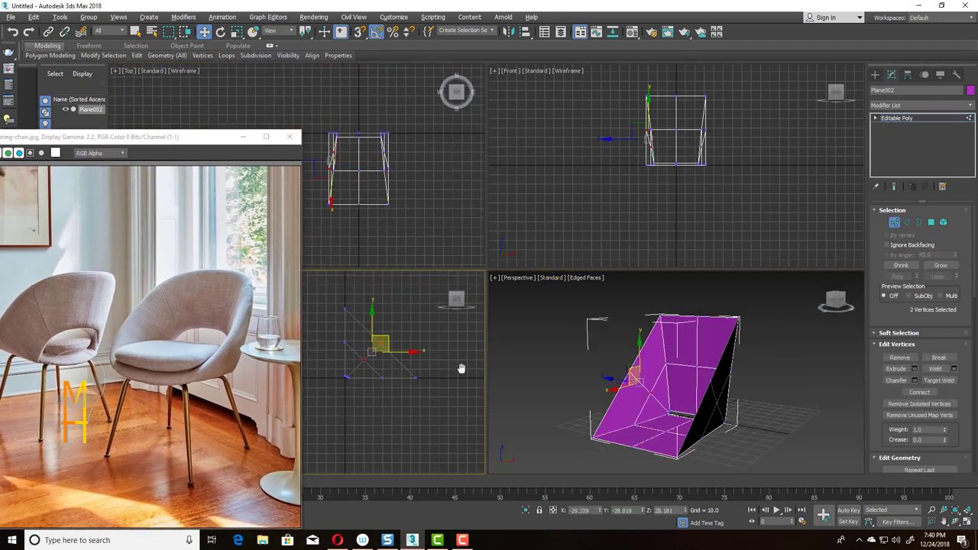
drag(389, 360, 376, 343)
key(r)
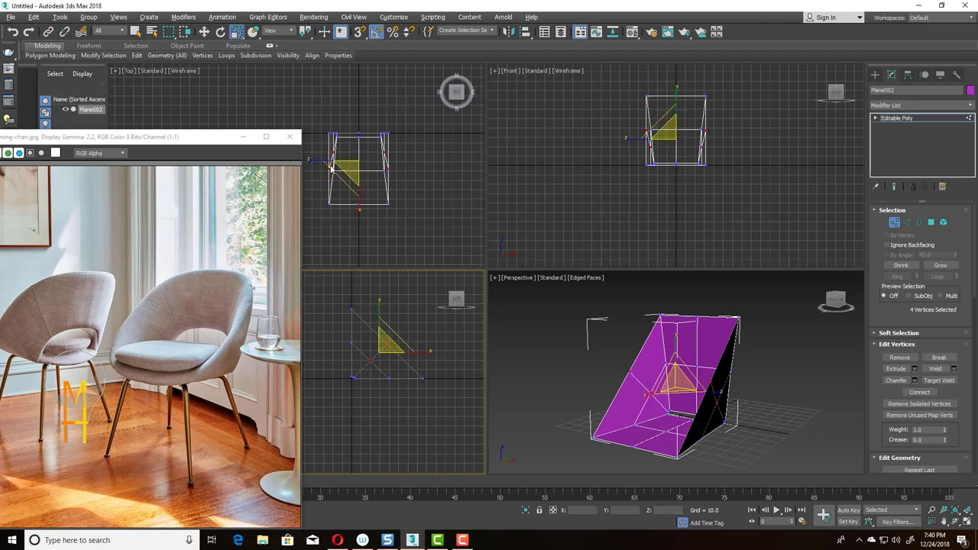
drag(410, 163, 436, 160)
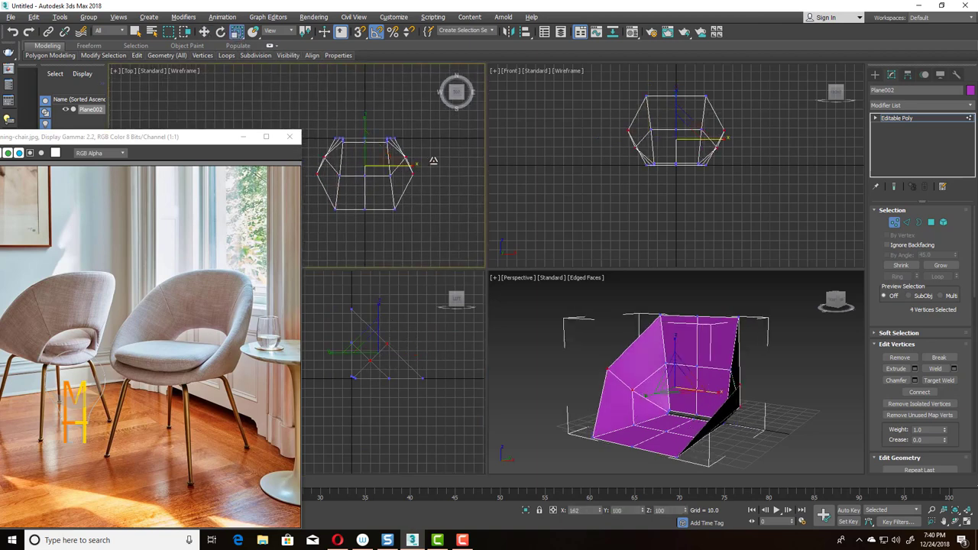
- Move the shell's top vertex into position
click(614, 463)
click(697, 316)
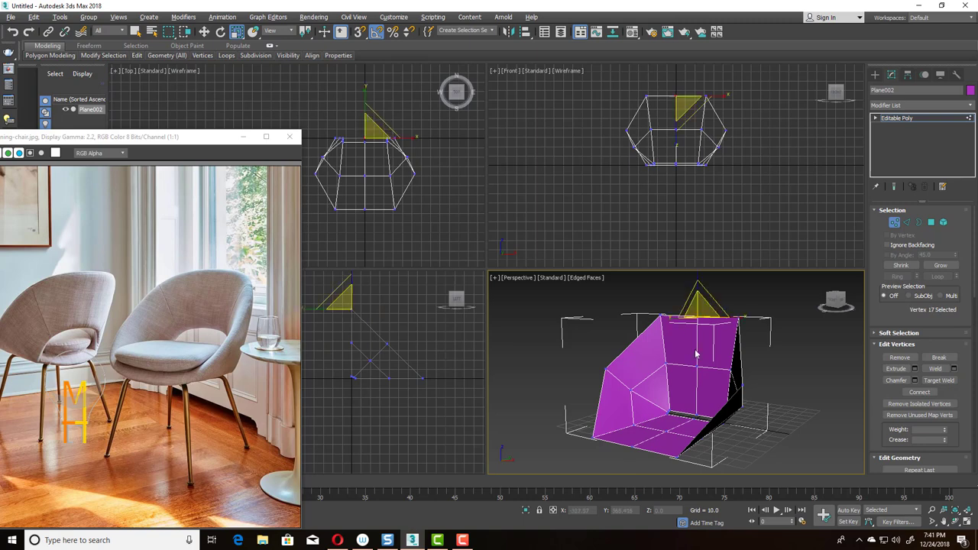
key(w)
mouse_move(675, 57)
middle_down()
mouse_move(674, 101)
mouse_move(676, 52)
middle_up()
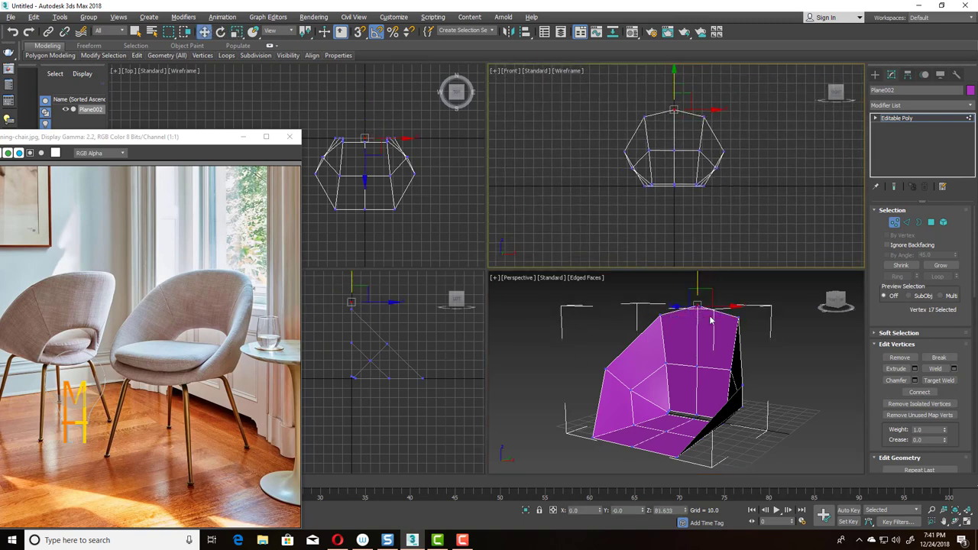
- Raise the two bottom-front edges along Z to open a gap
click(633, 436)
middle_drag(365, 181, 386, 143)
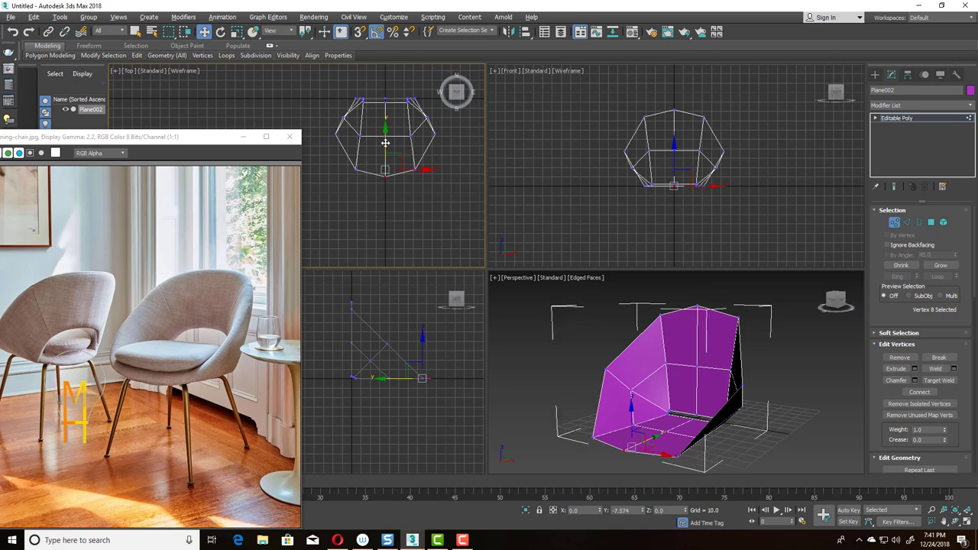
alt+middle_drag(700, 385, 728, 377)
key(2)
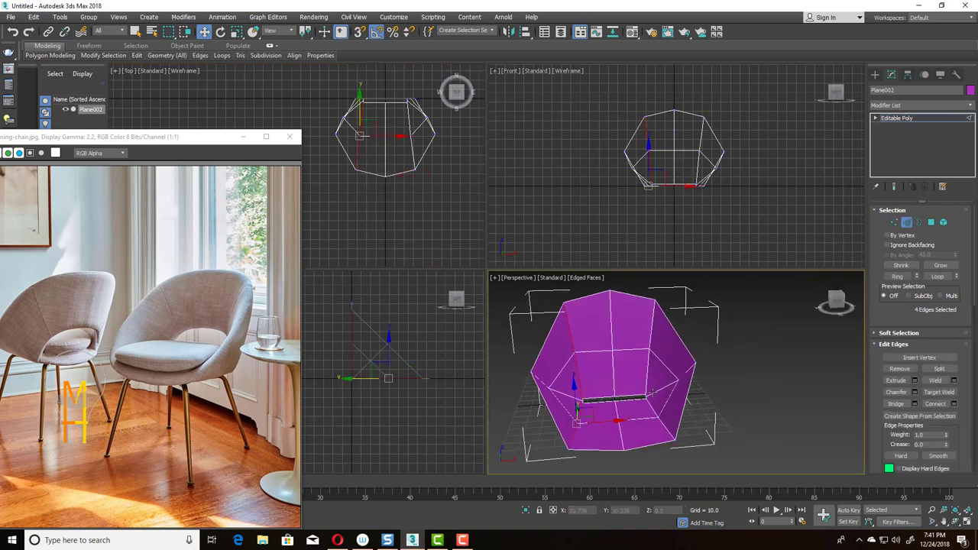
click(627, 397)
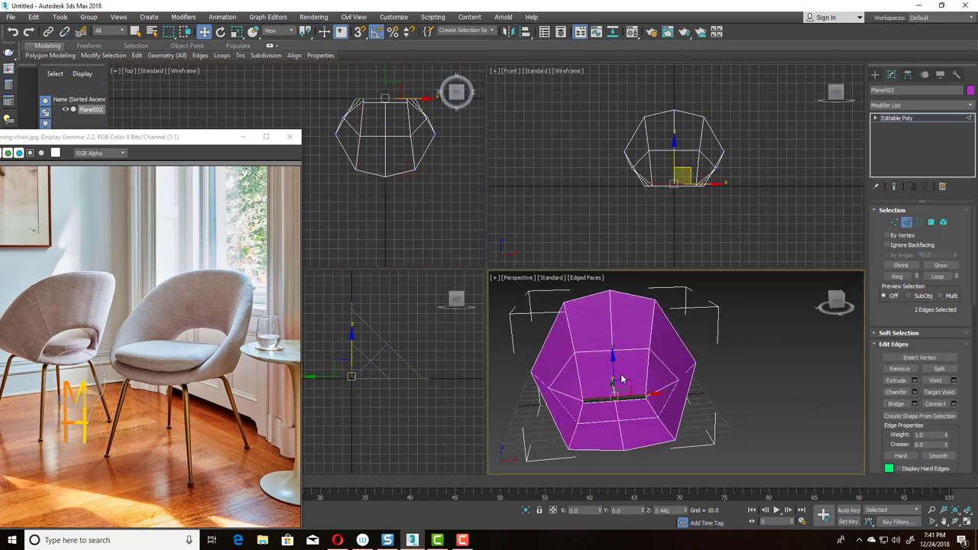
shift+drag(613, 374, 612, 350)
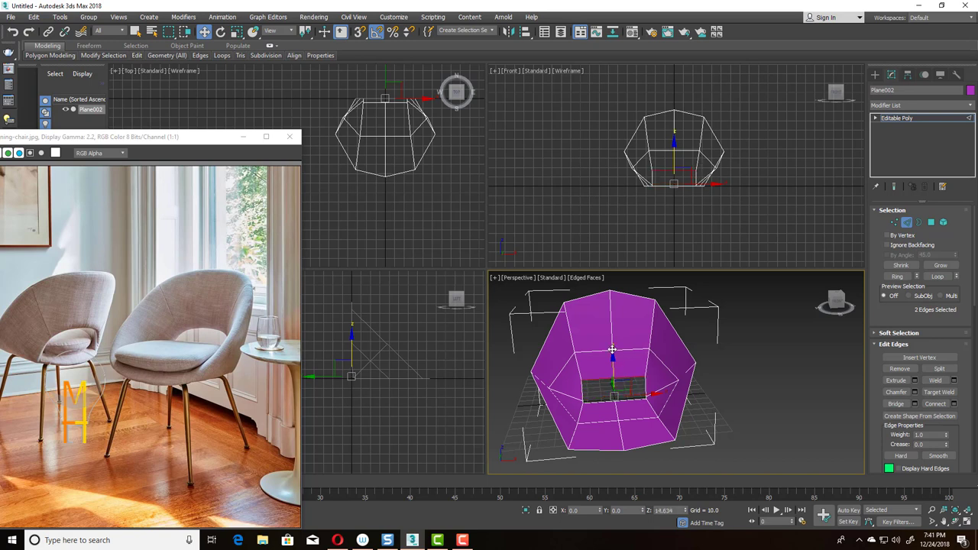
- Lower the bottom vertices to stretch the shell's base downward
click(895, 222)
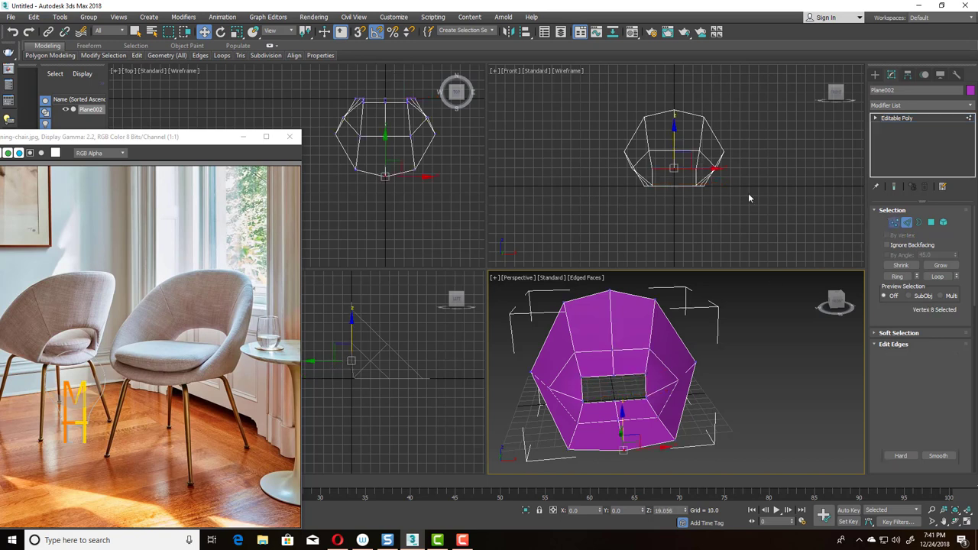
right_click(686, 178)
click(673, 141)
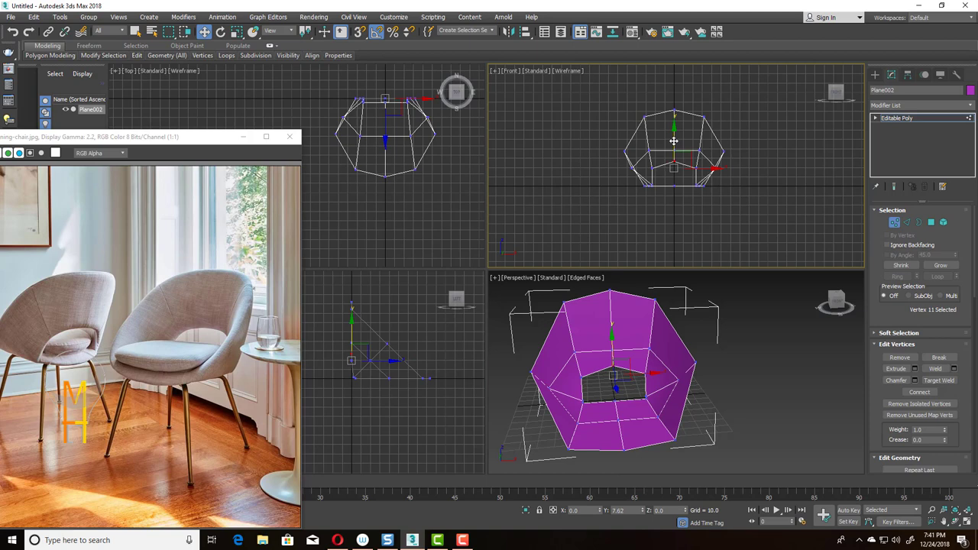
alt+middle_drag(740, 411, 757, 374)
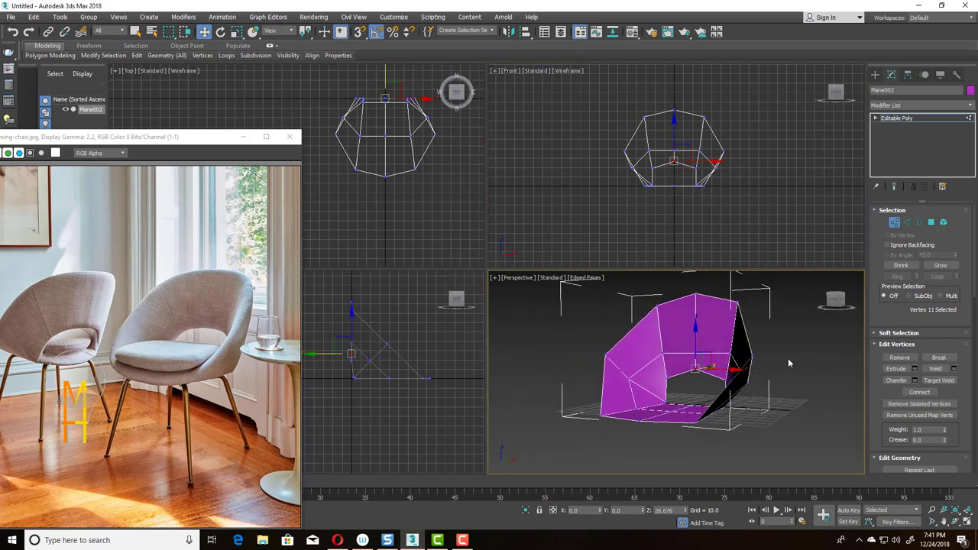
key(ctrl+z)
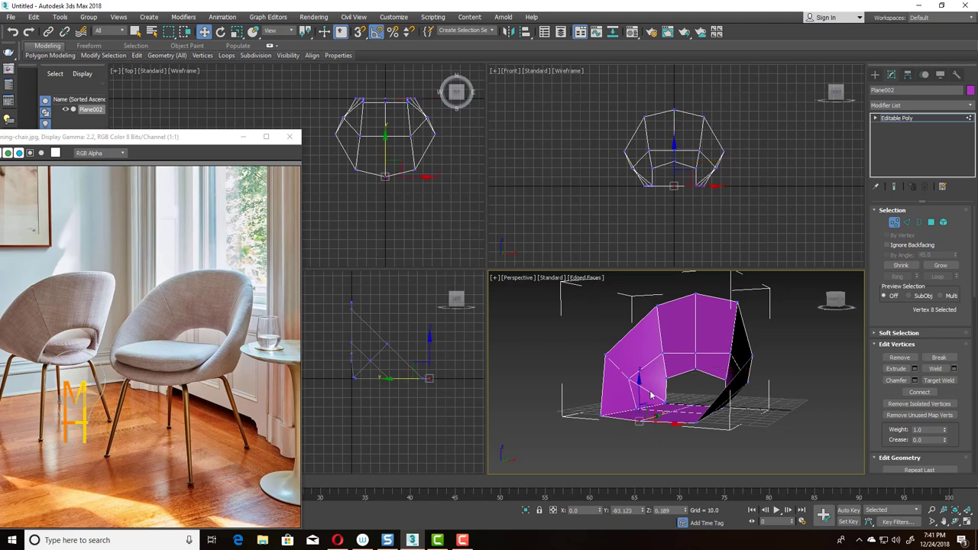
drag(640, 396, 639, 400)
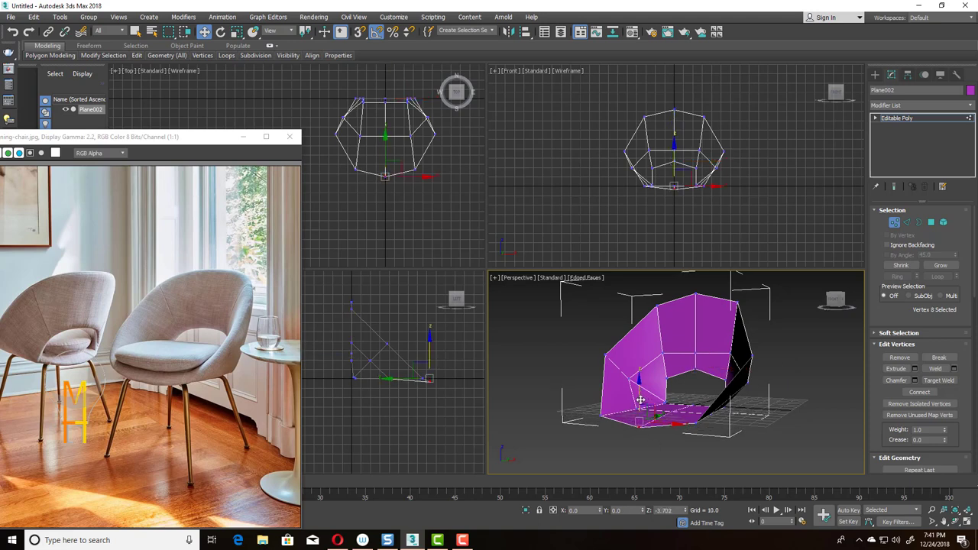
click(895, 222)
alt+middle_drag(734, 342, 726, 373)
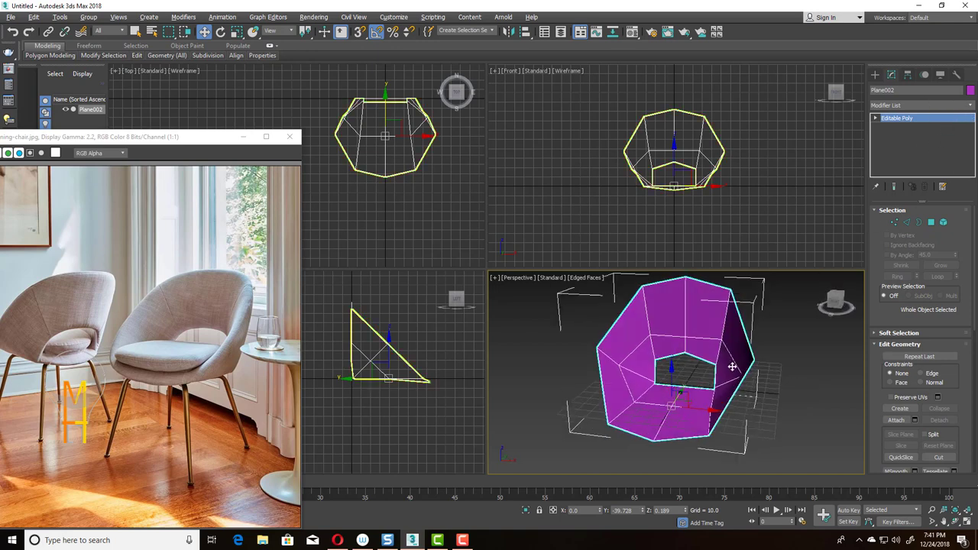
- Apply a TurboSmooth modifier to the chair shell
click(925, 122)
click(936, 118)
key(1)
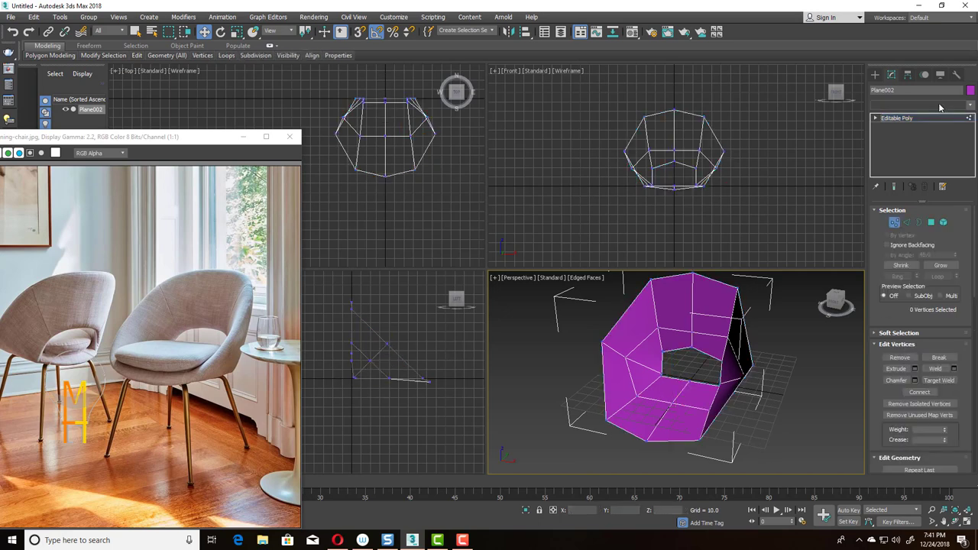
click(921, 105)
scroll(933, 306, down, 10)
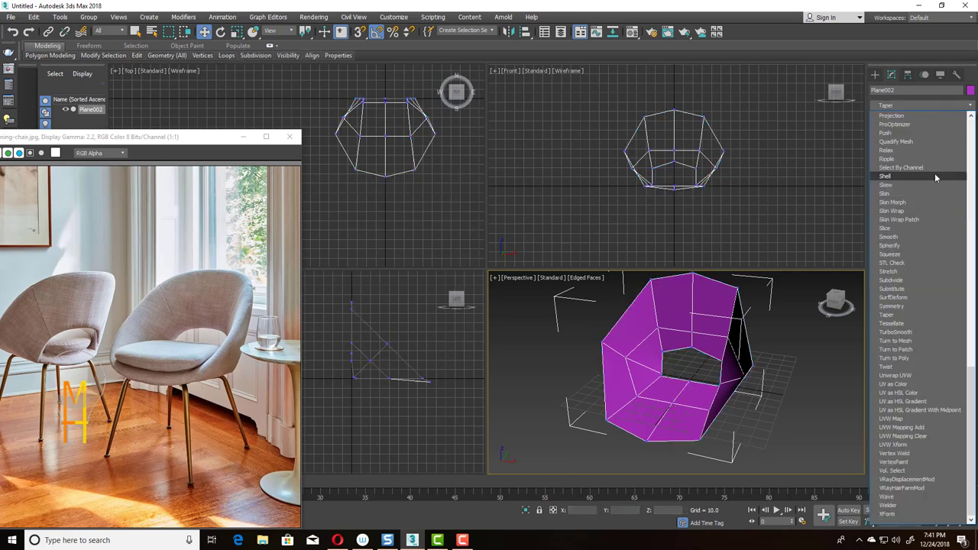
click(926, 332)
mouse_move(737, 412)
alt+middle_down()
mouse_move(703, 374)
mouse_move(673, 371)
mouse_move(691, 380)
alt+middle_up()
- Add a Shell modifier with Inner Amount 3.37 and 2 segments
click(932, 106)
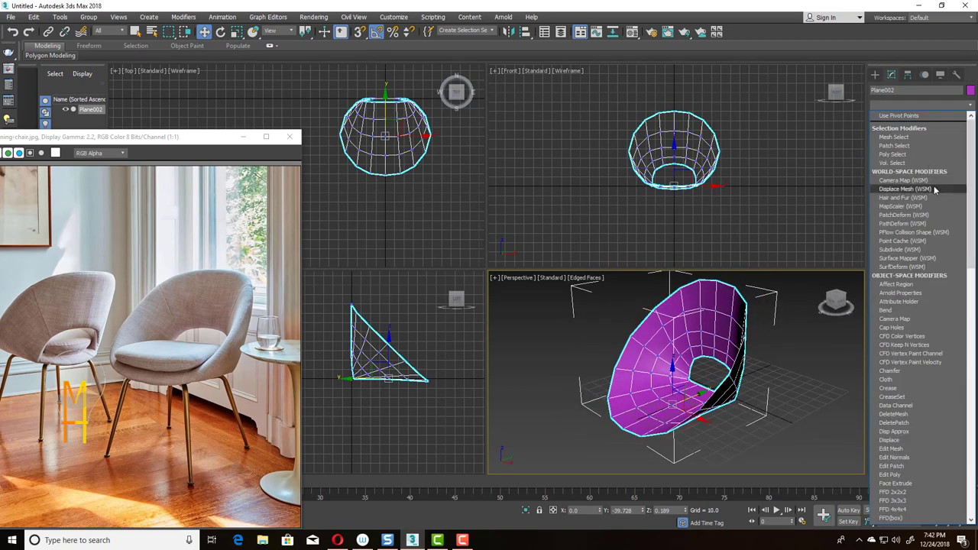
scroll(934, 189, down, 5)
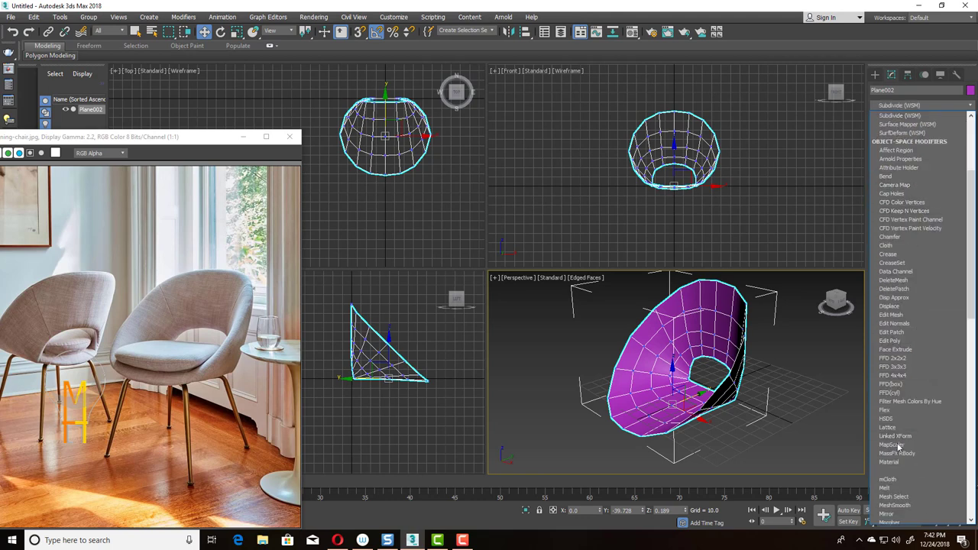
drag(973, 252, 975, 349)
click(898, 464)
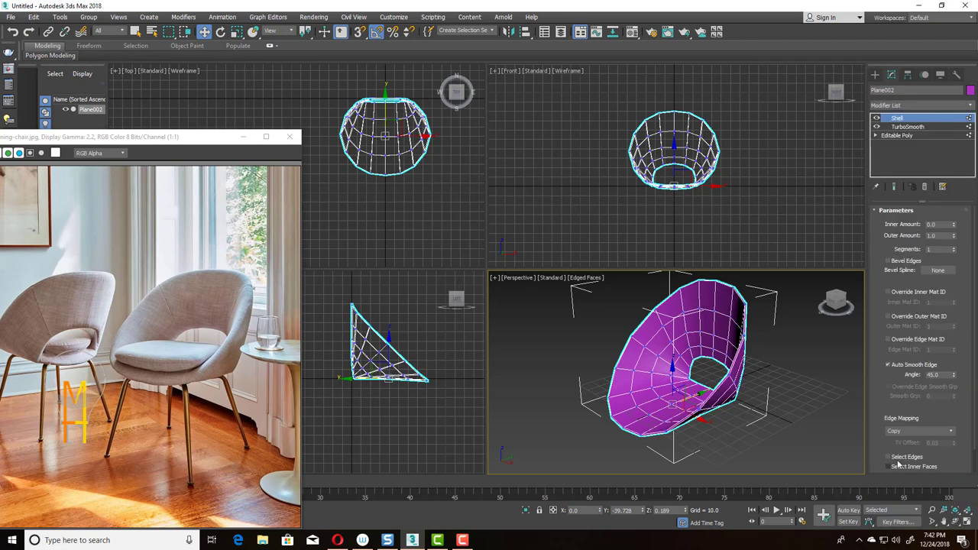
mouse_move(960, 227)
mouse_down()
mouse_move(943, 173)
mouse_move(951, 256)
mouse_up()
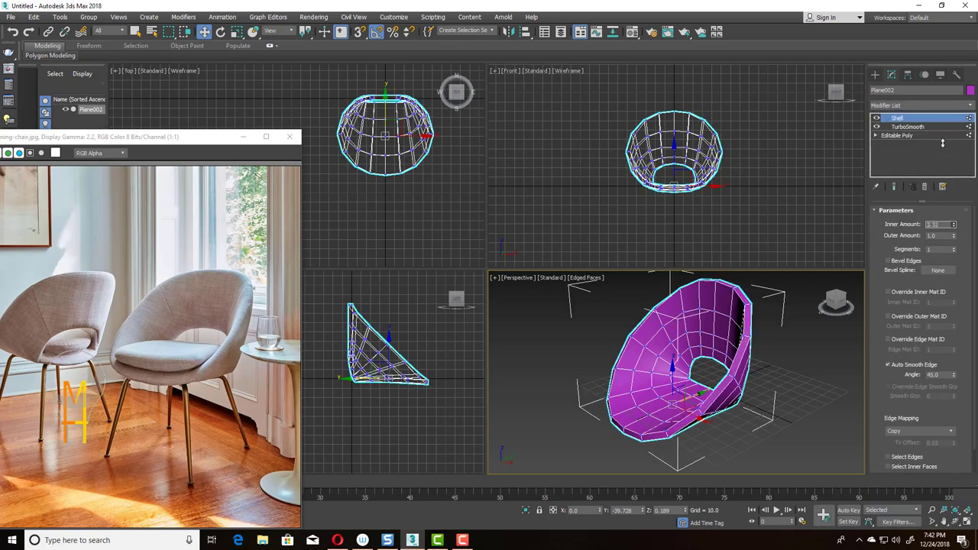
click(953, 248)
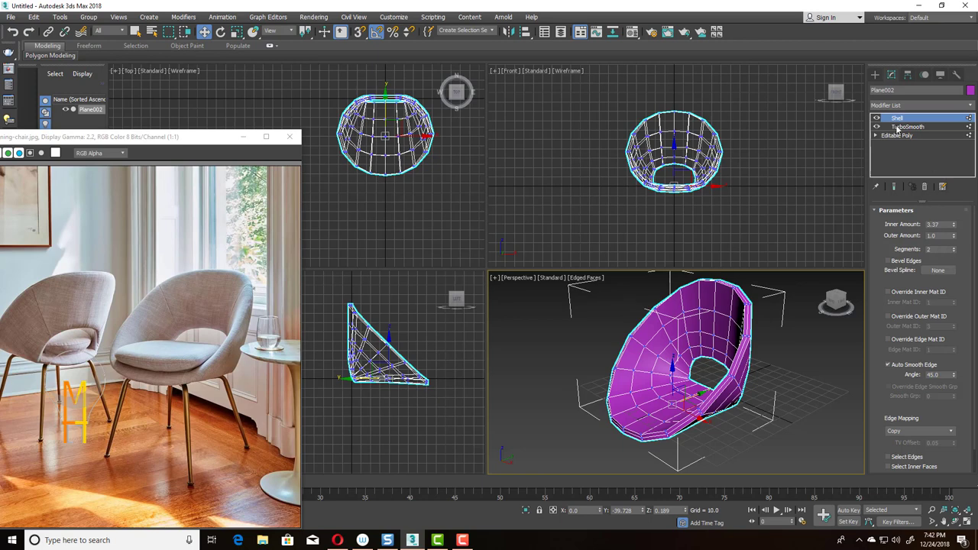
click(923, 107)
scroll(925, 145, down, 3)
- Add an Edit Poly modifier and select a 16-edge loop
scroll(925, 146, down, 3)
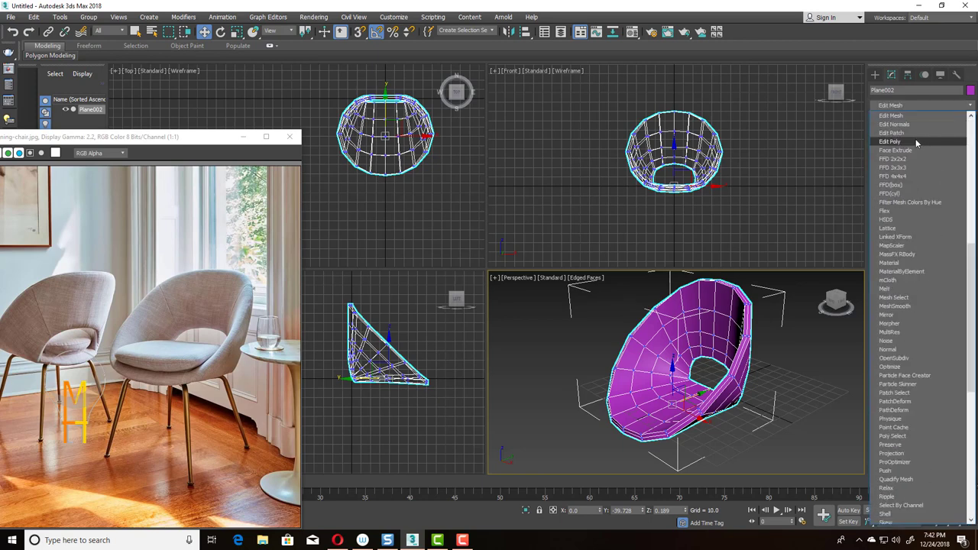
click(918, 155)
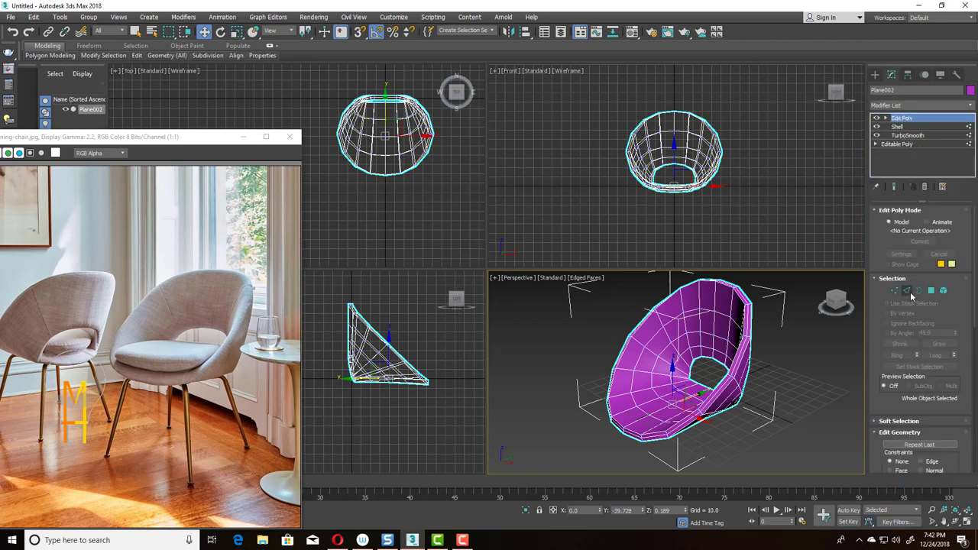
click(907, 291)
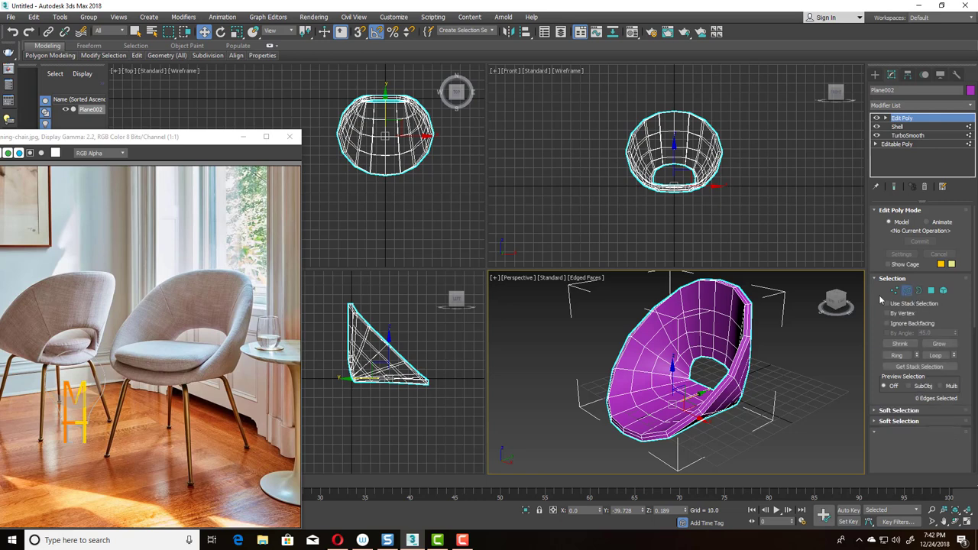
click(941, 356)
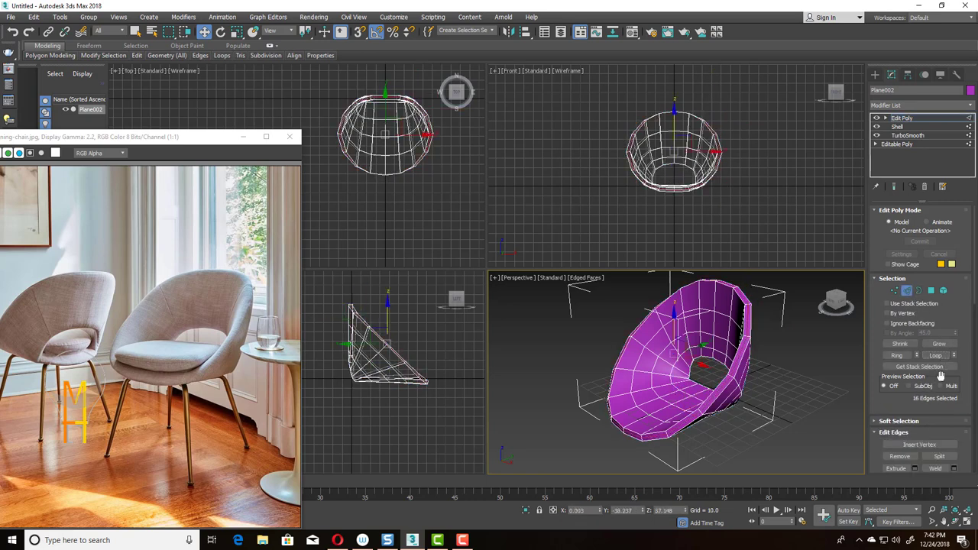
- Add a Push modifier on top of the stack
click(928, 107)
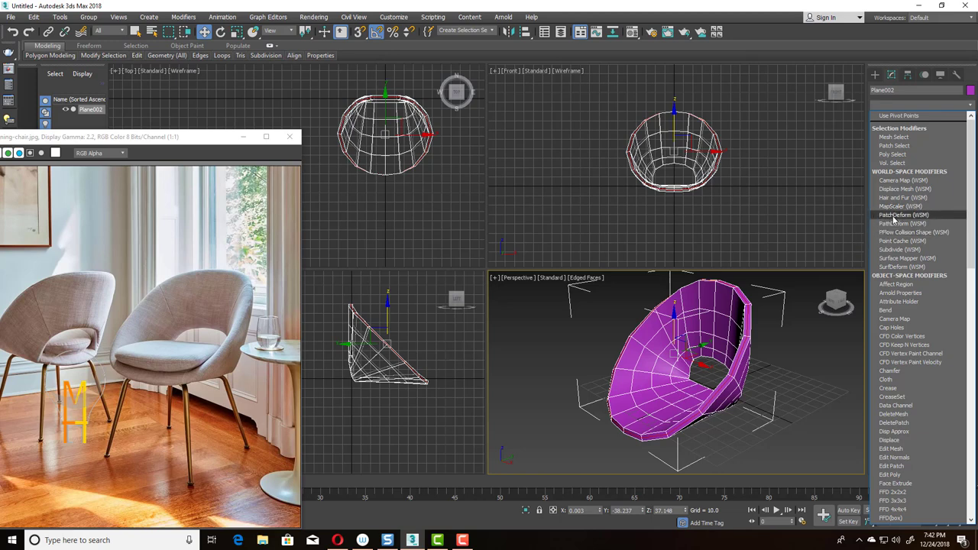
scroll(910, 254, down, 20)
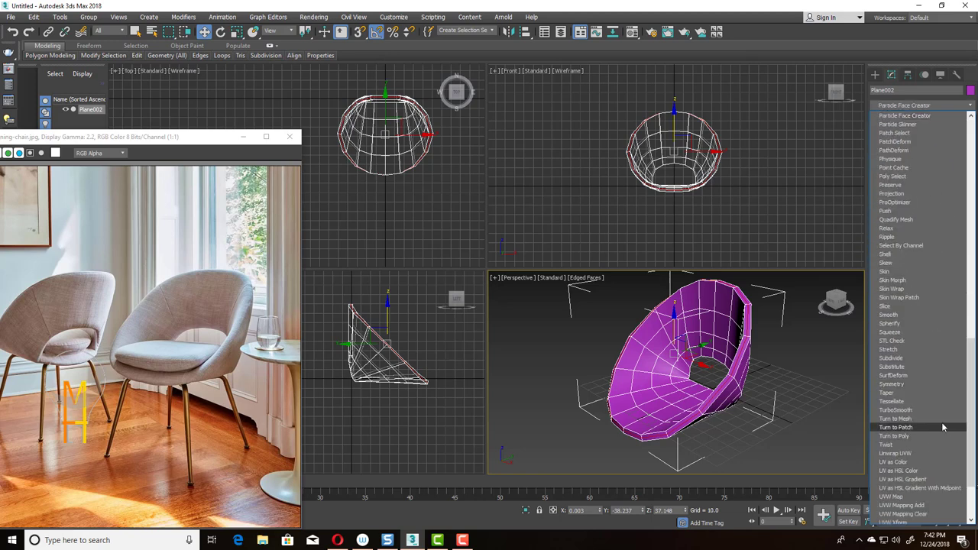
mouse_move(974, 353)
mouse_down()
mouse_move(976, 382)
mouse_move(976, 359)
mouse_up()
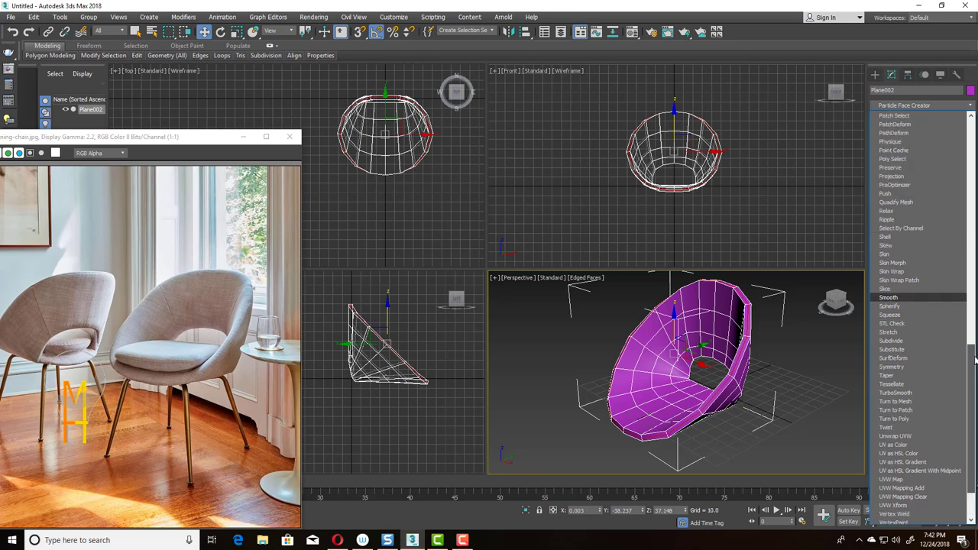
click(886, 193)
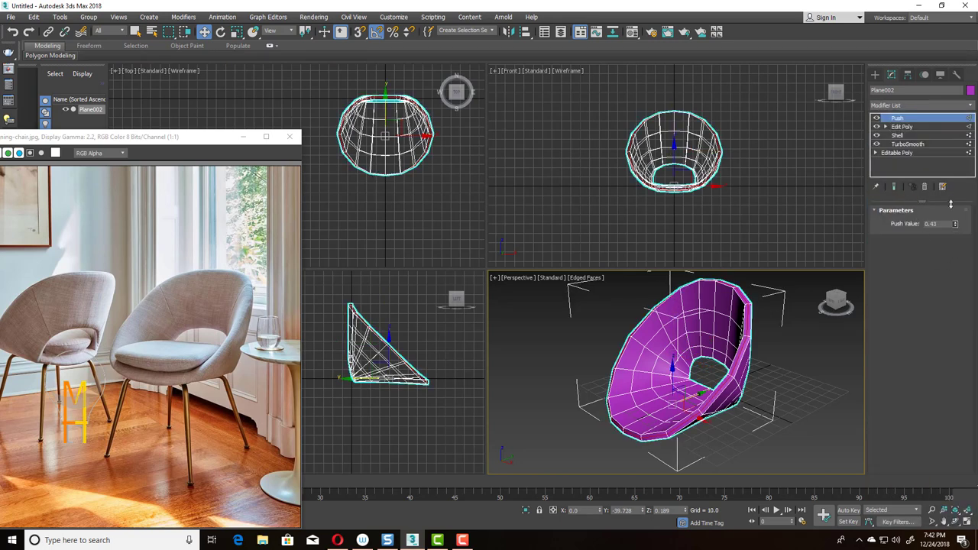
- Raise Push to 1.95, extend the Edit Poly edge selection into full loops, and return to Push
drag(951, 204, 945, 125)
alt+middle_drag(797, 334, 717, 305)
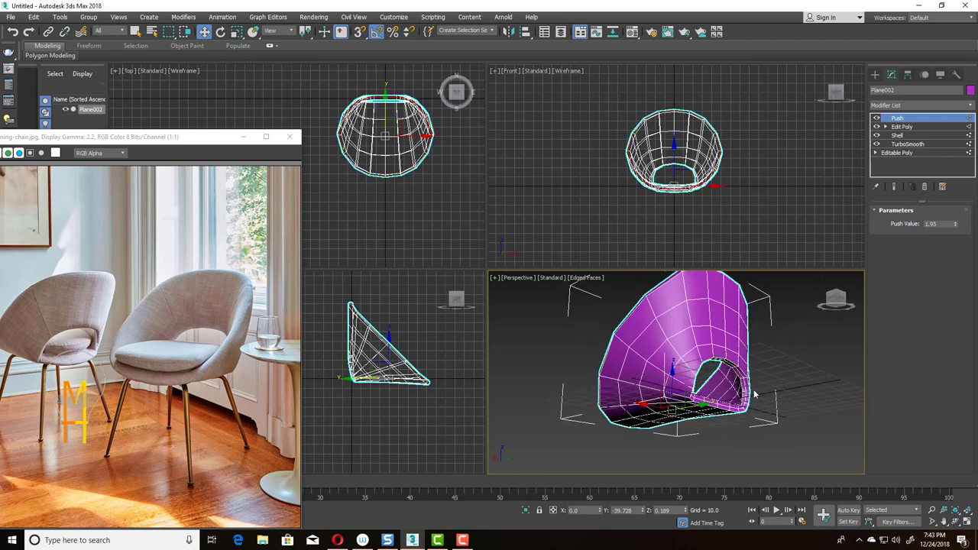
click(887, 127)
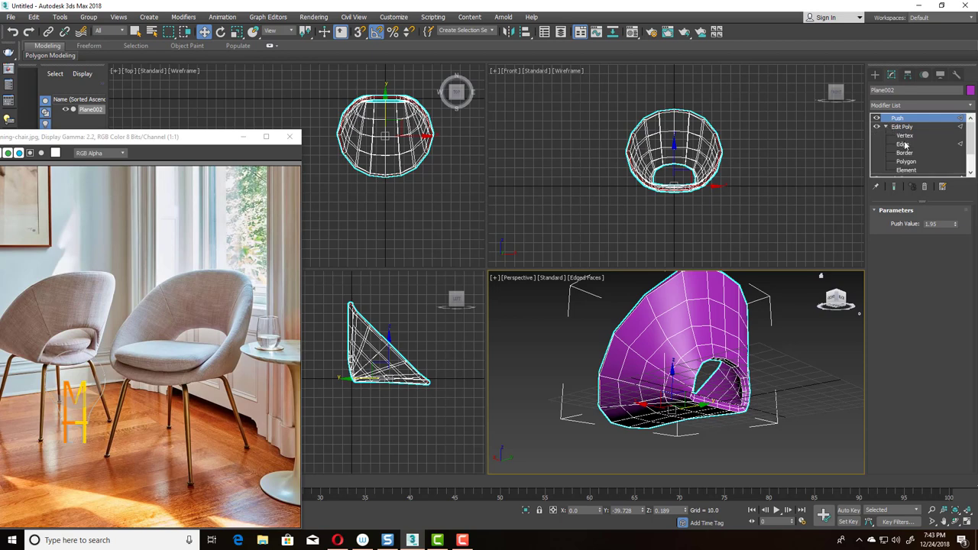
click(904, 144)
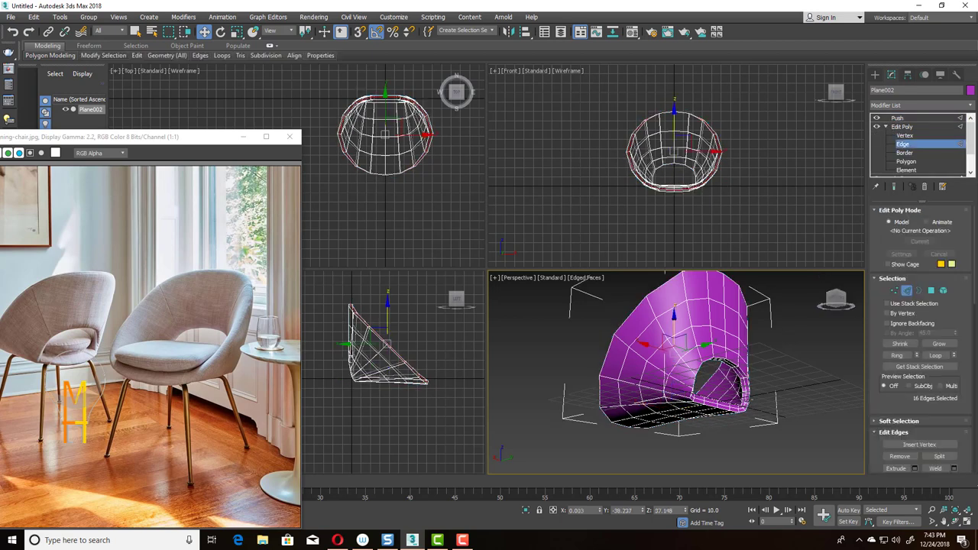
click(935, 355)
alt+middle_drag(710, 307, 756, 314)
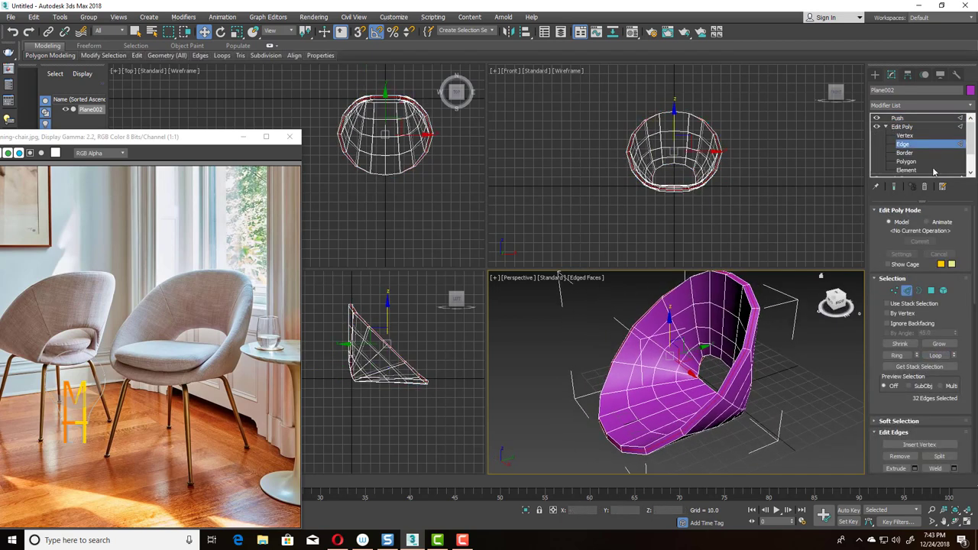
click(898, 118)
mouse_move(789, 367)
alt+middle_down()
mouse_move(778, 360)
mouse_move(690, 386)
mouse_move(734, 359)
alt+middle_up()
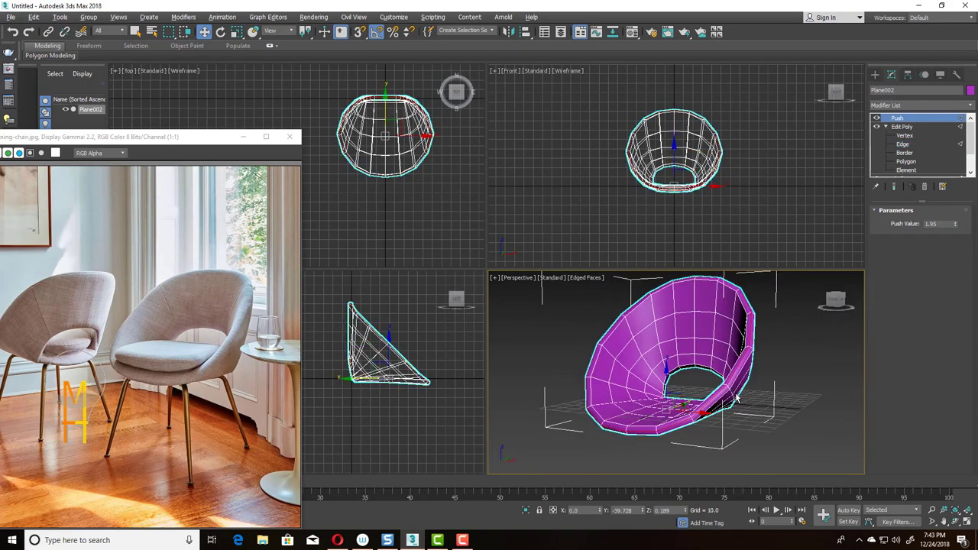
- Add a new Edit Poly modifier above Push
click(937, 106)
key(e)
click(916, 137)
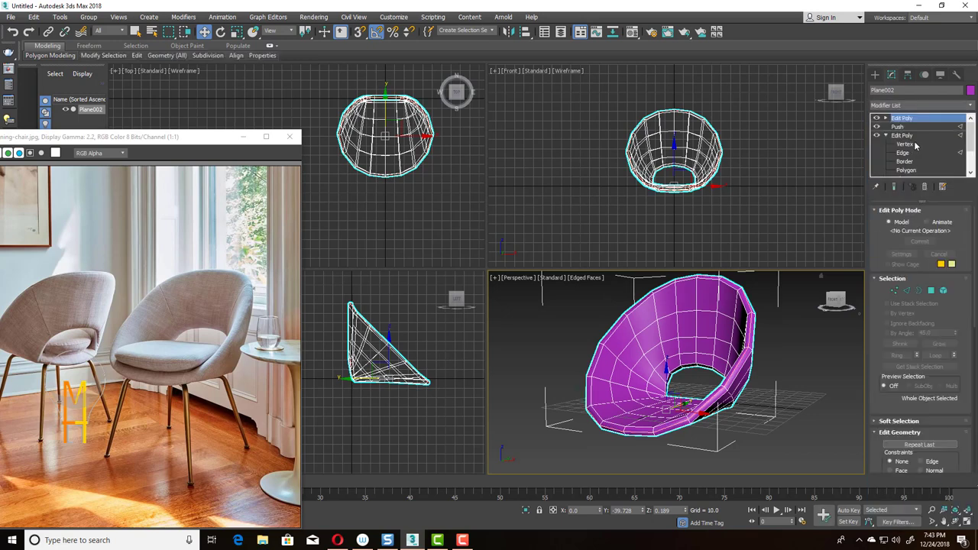
alt+middle_drag(739, 305, 756, 345)
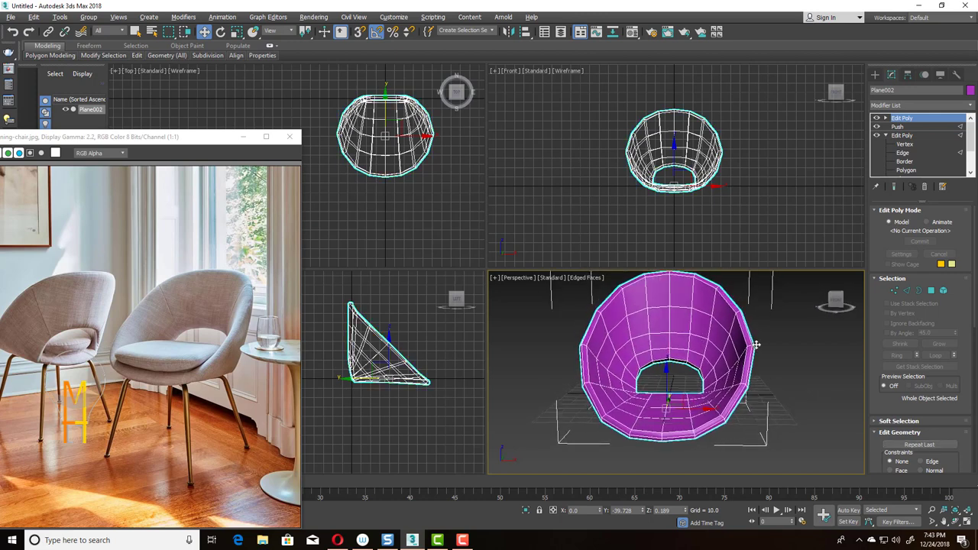
- At edge level, pick one shell edge and extend it to a full ring
click(886, 119)
click(903, 135)
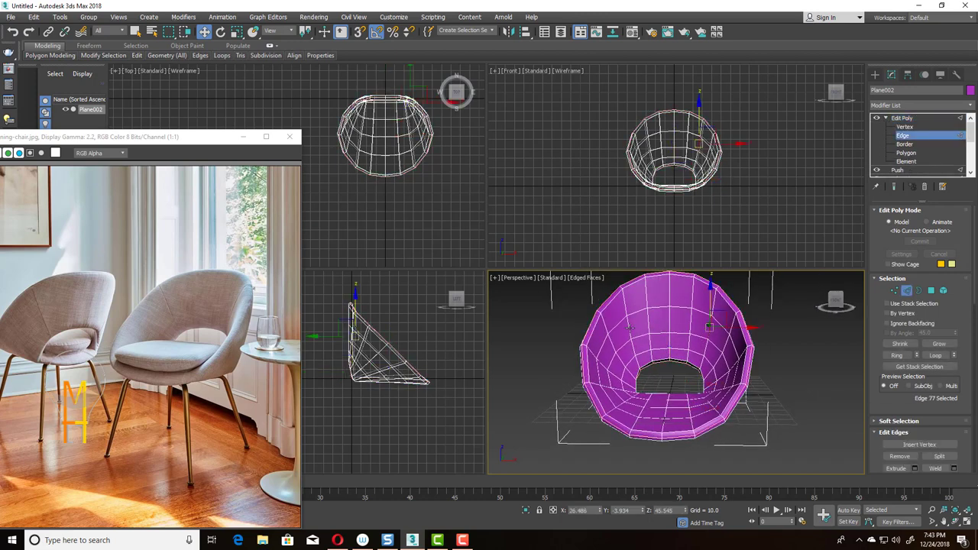
click(898, 355)
key(r)
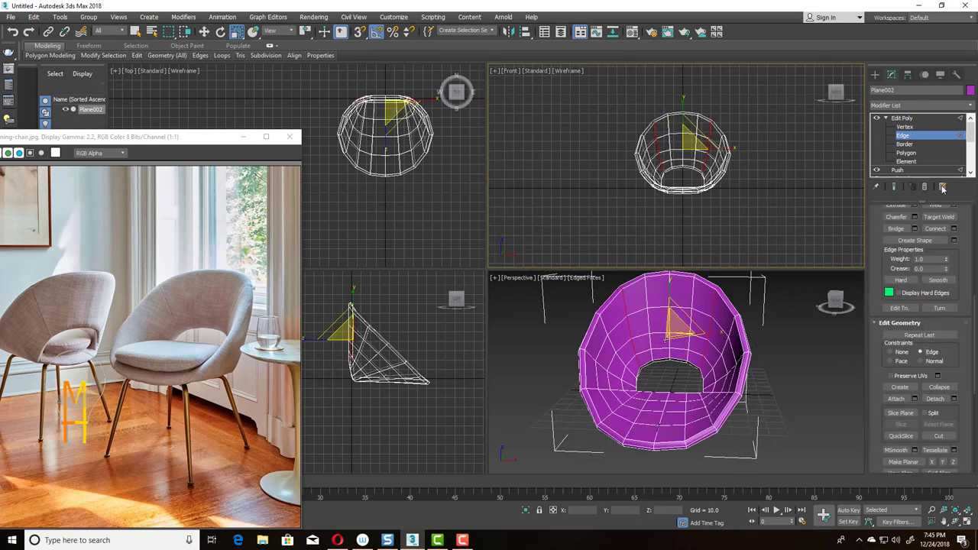
click(923, 106)
- Add a Taper modifier to the chair shell with Amount -0.74 and Curve 0.3
key(t)
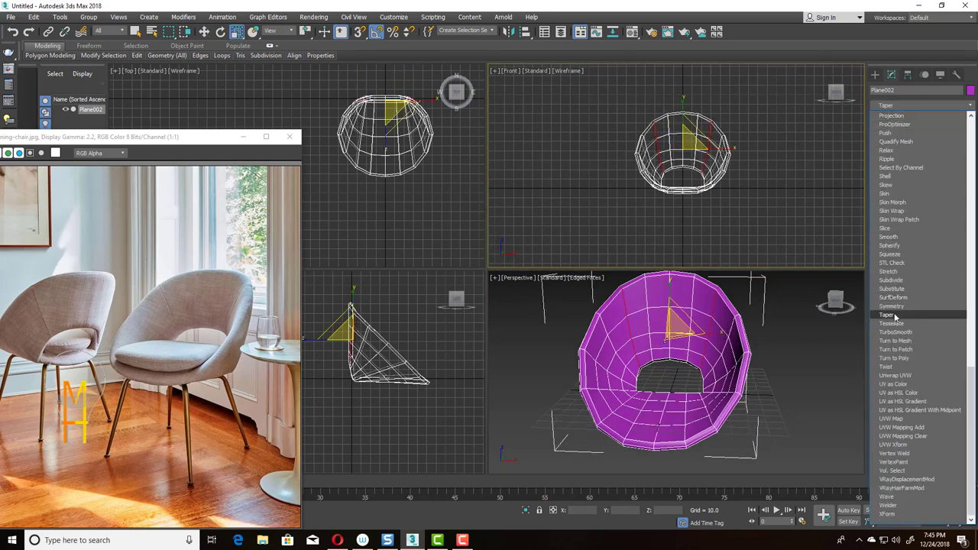
click(894, 315)
drag(945, 229, 934, 253)
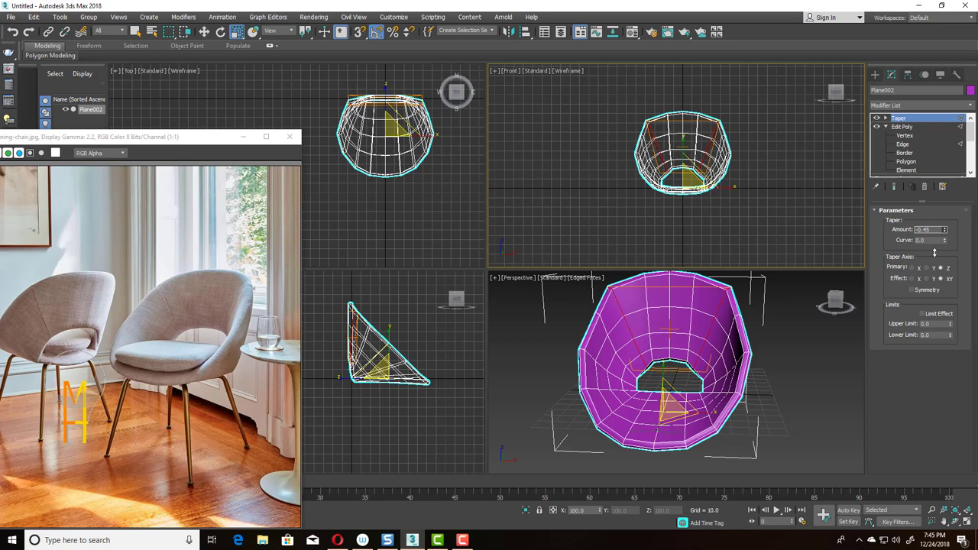
drag(677, 151, 684, 134)
alt+middle_drag(757, 382, 796, 305)
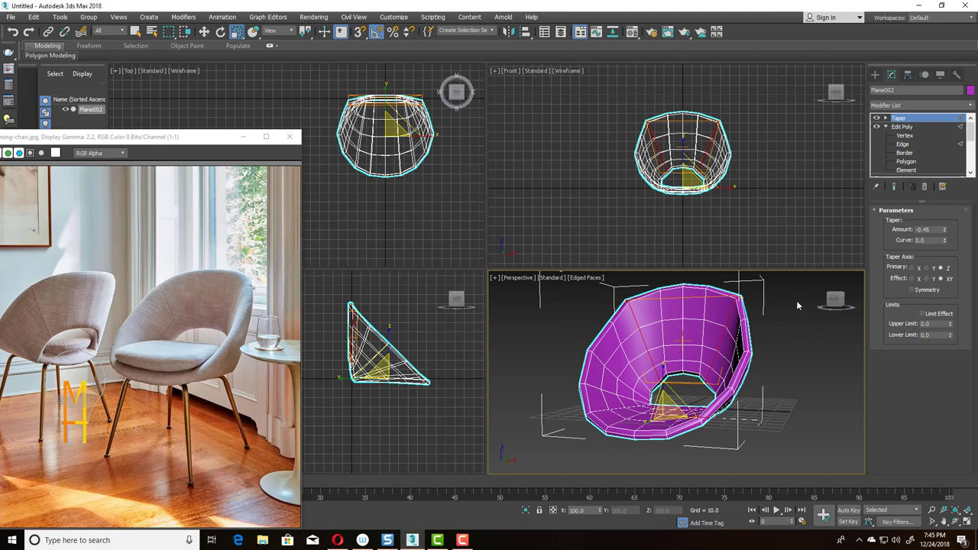
click(928, 105)
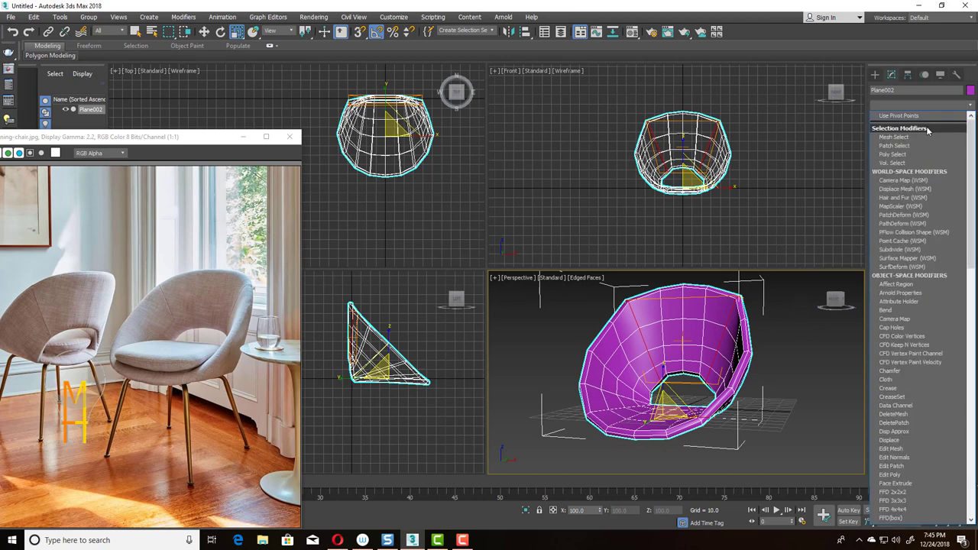
key(t)
key(Return)
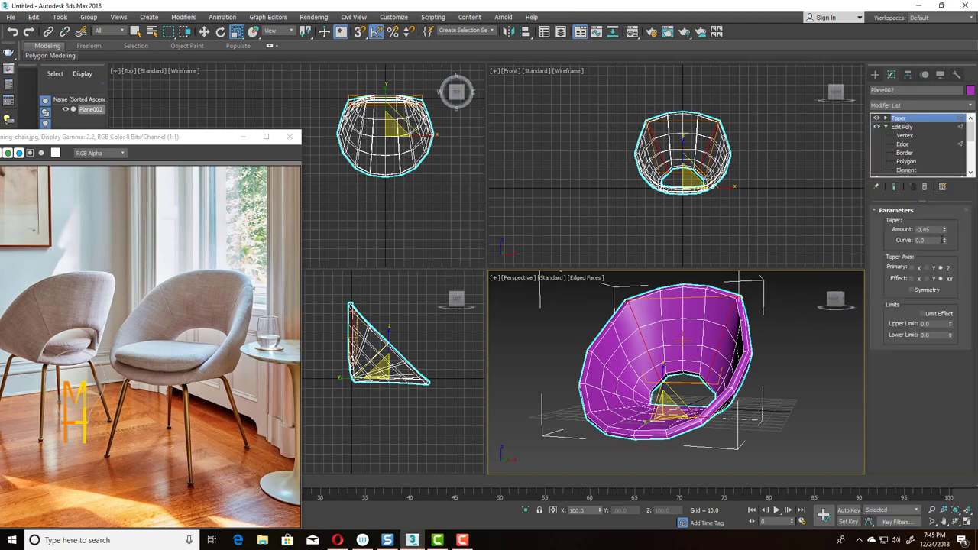
mouse_move(945, 230)
mouse_down()
mouse_move(945, 252)
mouse_move(945, 226)
mouse_up()
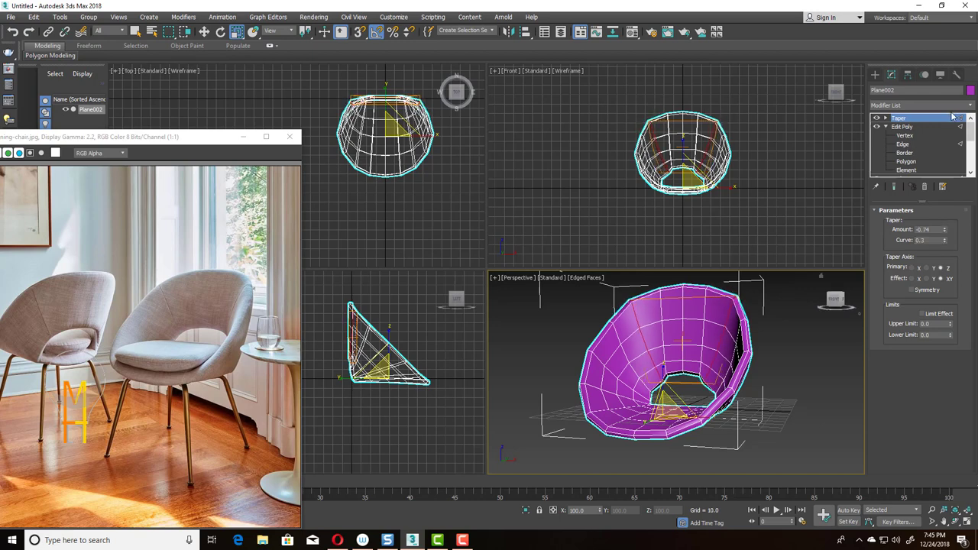
click(928, 105)
- Add another Edit Poly modifier above the Taper
scroll(927, 134, down, 3)
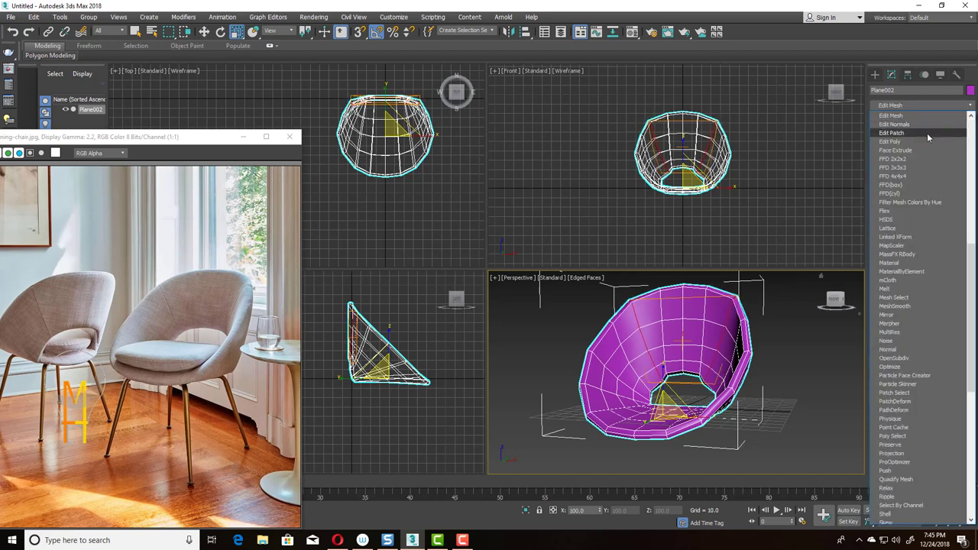
key(Escape)
click(908, 291)
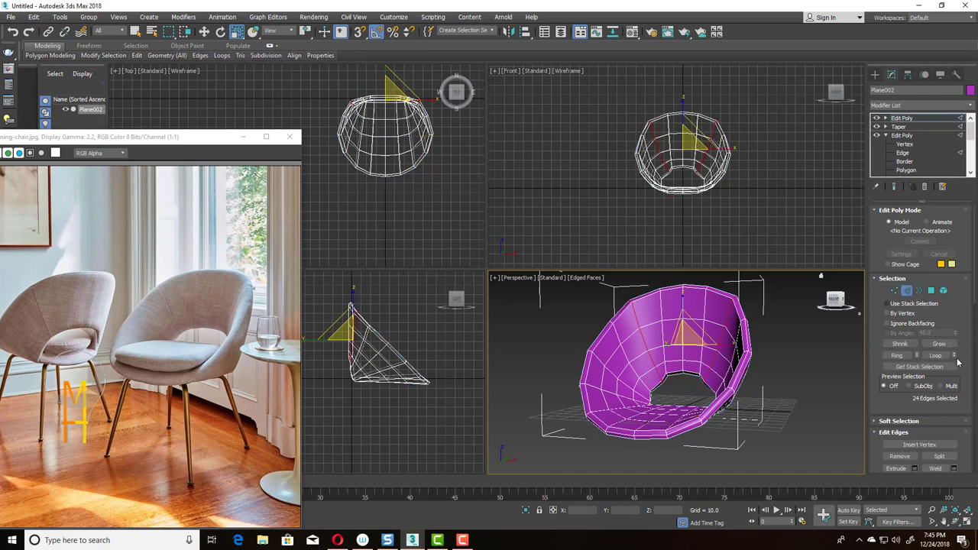
drag(958, 323, 954, 196)
- Extrude the selected shell edges inward with Height -1.123 and Width 0.449
click(915, 341)
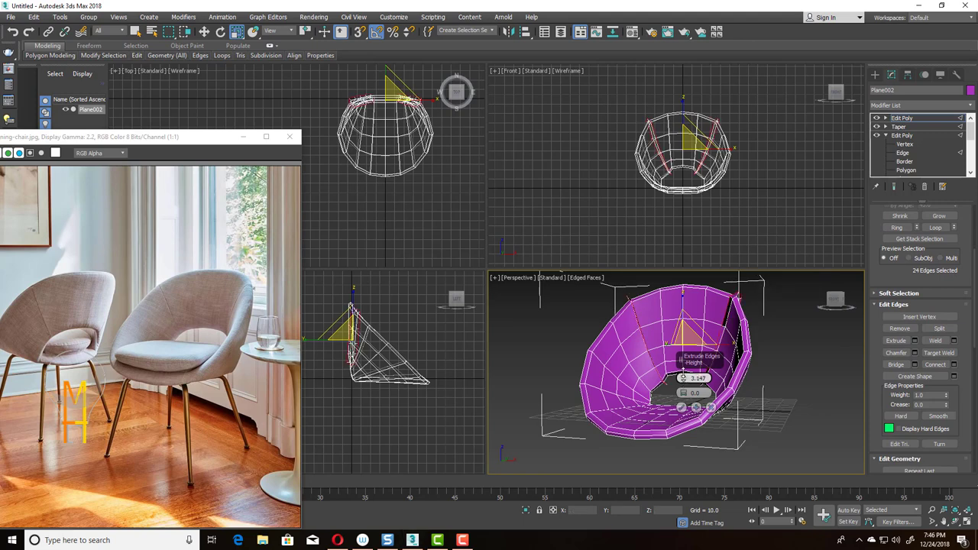
mouse_move(683, 378)
mouse_down()
mouse_move(683, 396)
mouse_move(683, 373)
mouse_move(683, 382)
mouse_up()
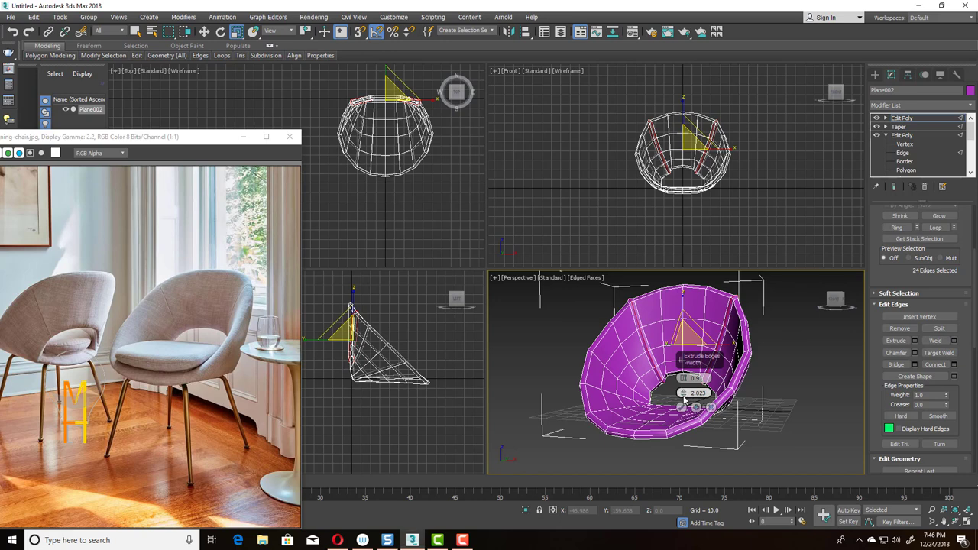
drag(682, 393, 683, 399)
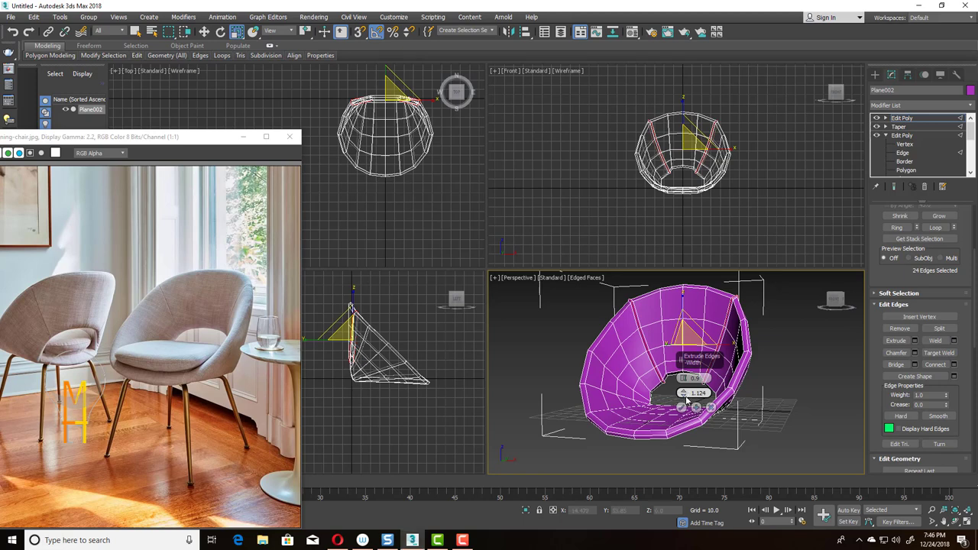
right_click(682, 378)
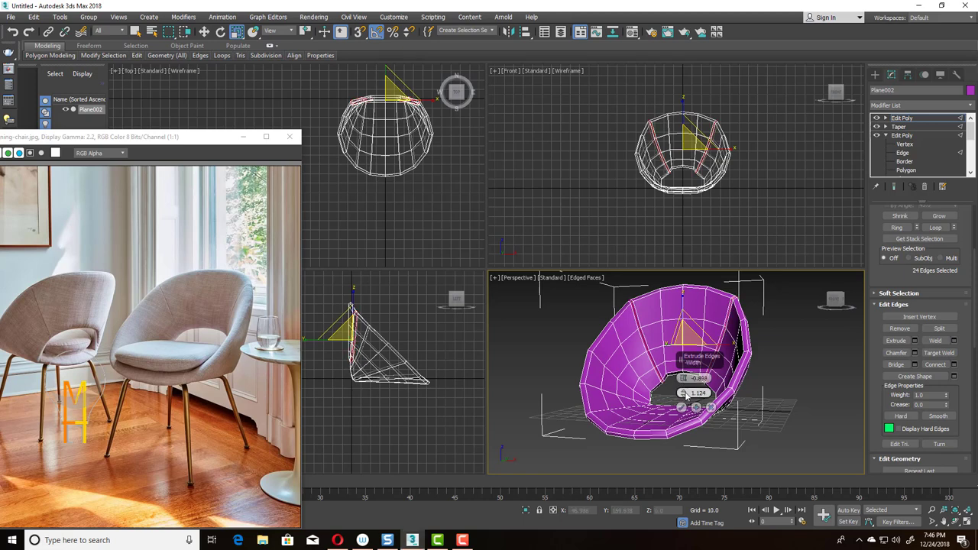
drag(683, 377, 687, 400)
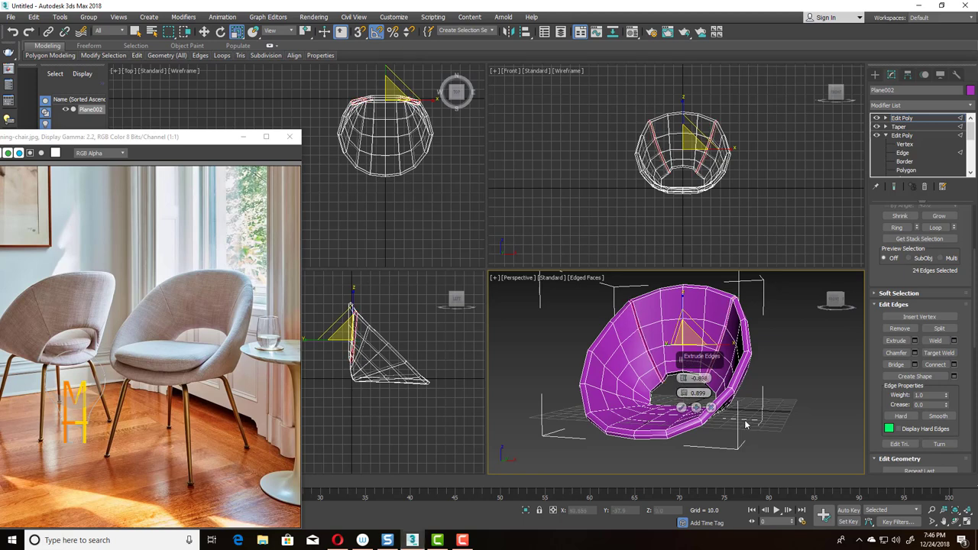
click(931, 510)
drag(640, 331, 642, 366)
drag(683, 393, 683, 394)
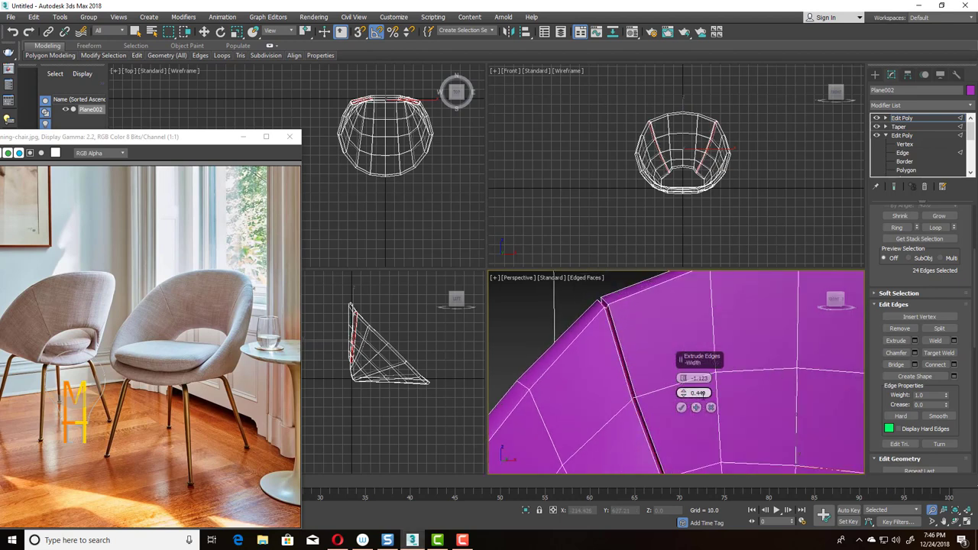
- Chamfer the groove edges by 0.55
click(915, 353)
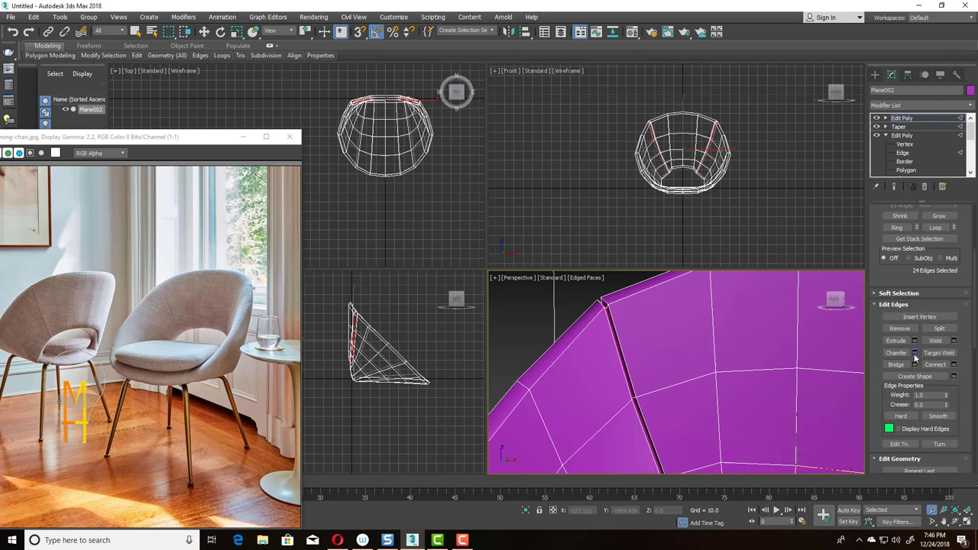
drag(683, 393, 683, 374)
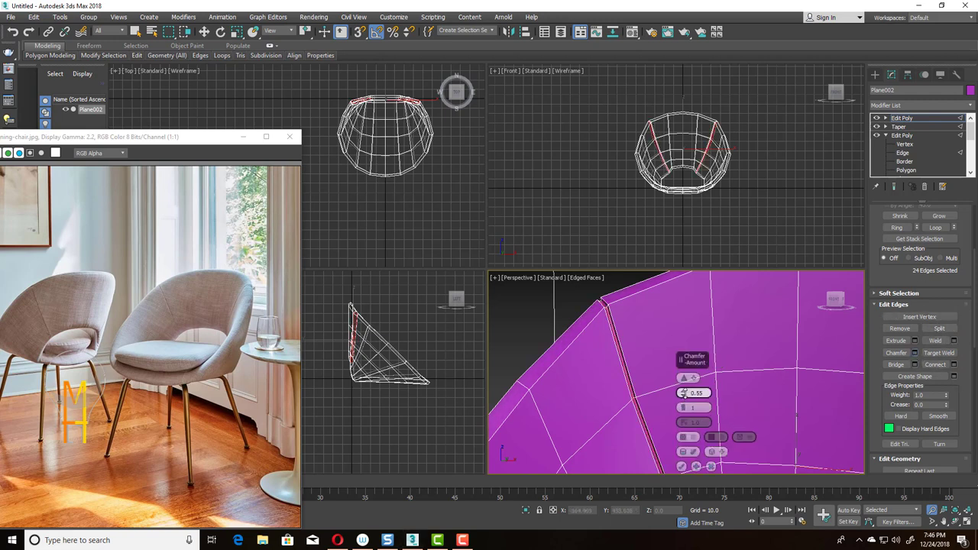
click(682, 466)
scroll(699, 383, down, 5)
scroll(697, 343, down, 2)
- Select the full edge loop along the shell's rim
alt+middle_drag(697, 343, 749, 349)
key(r)
click(734, 348)
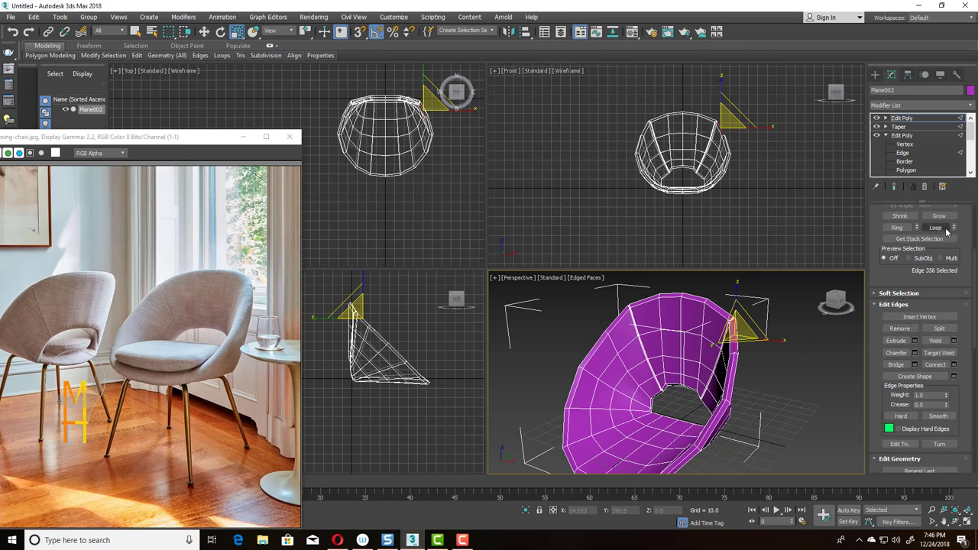
click(936, 227)
- Extrude and then chamfer the rim loop into a beveled lip
click(915, 340)
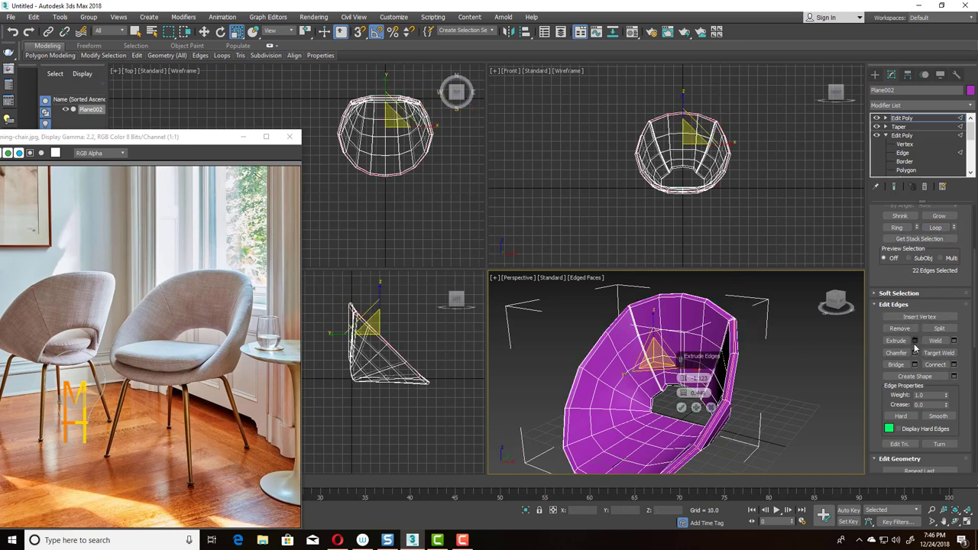
click(682, 408)
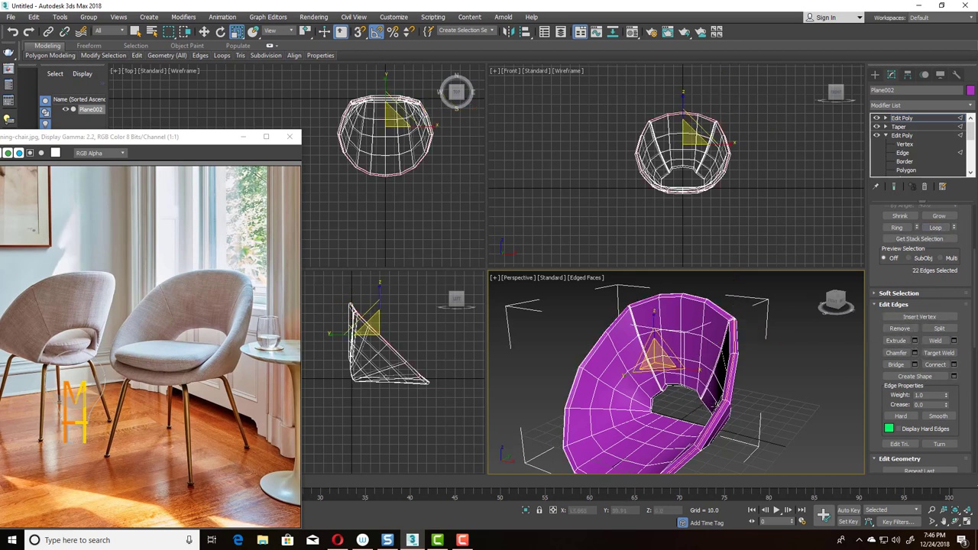
click(915, 353)
click(681, 463)
mouse_move(681, 463)
alt+middle_down()
mouse_move(699, 390)
mouse_move(665, 382)
alt+middle_up()
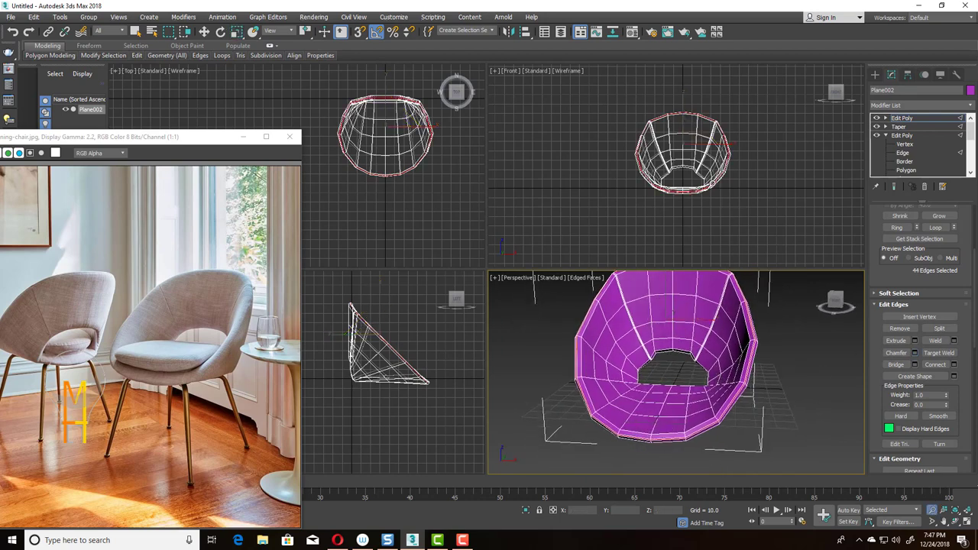
scroll(702, 174, up, 3)
- Select the upper ring of vertices around the seat opening in the top Edit Poly
scroll(703, 175, up, 2)
click(886, 119)
click(904, 127)
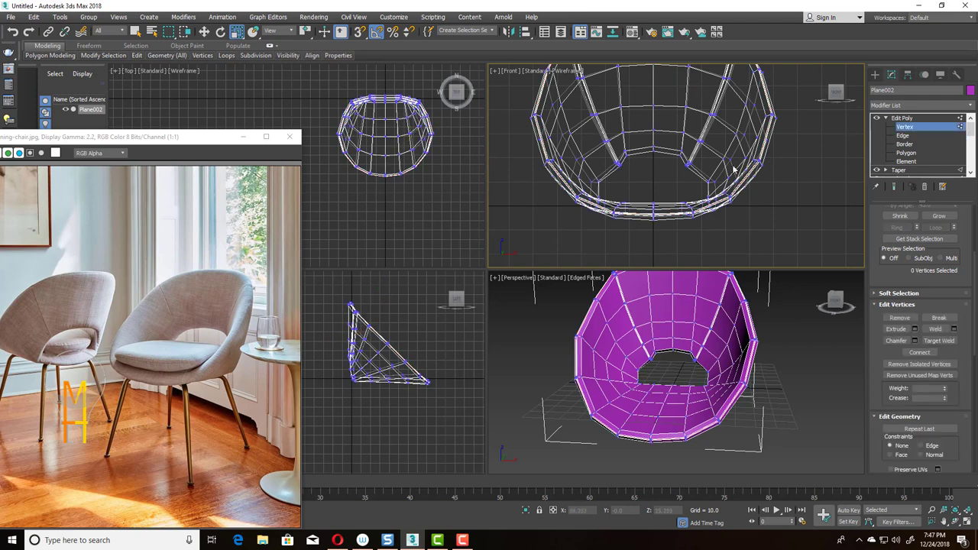
click(619, 164)
ctrl+click(688, 164)
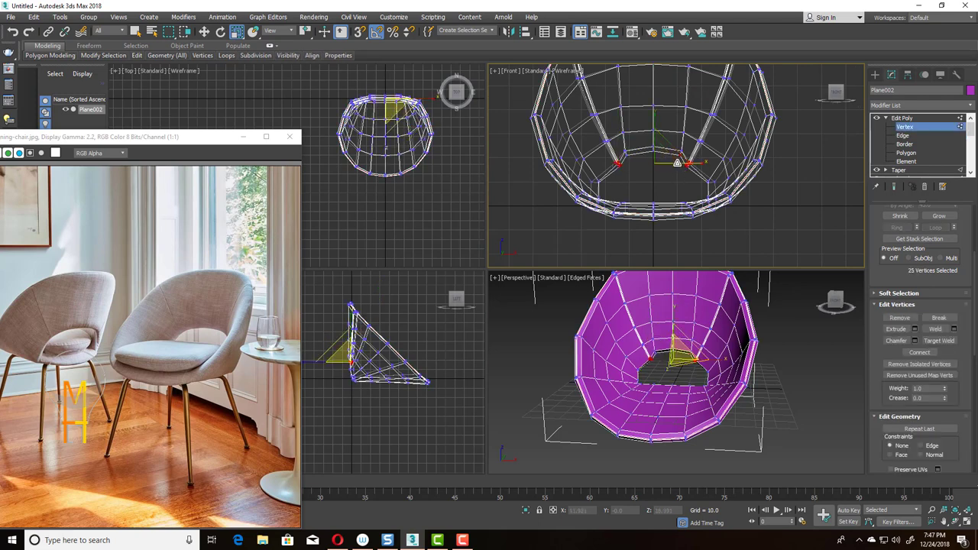
click(688, 170)
drag(688, 170, 699, 152)
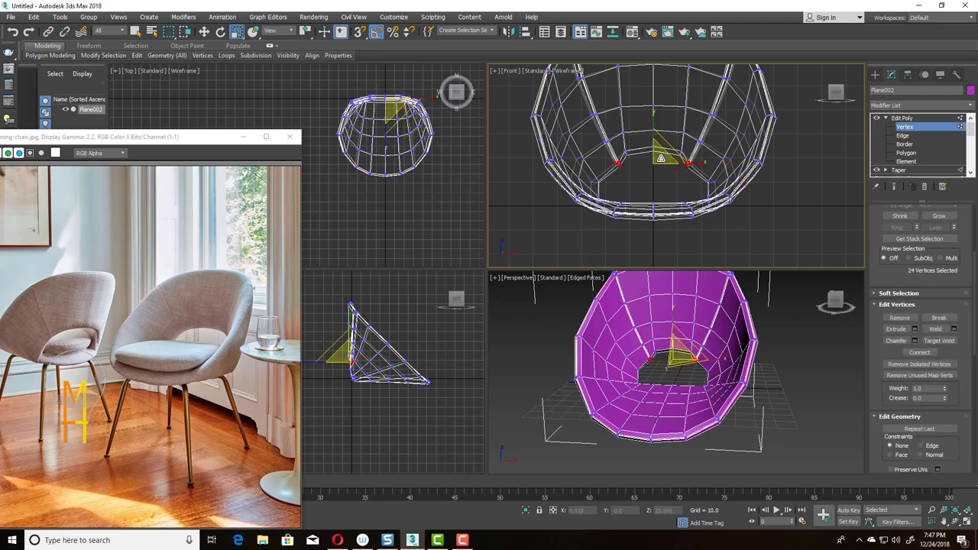
ctrl+drag(623, 159, 604, 173)
drag(692, 134, 714, 149)
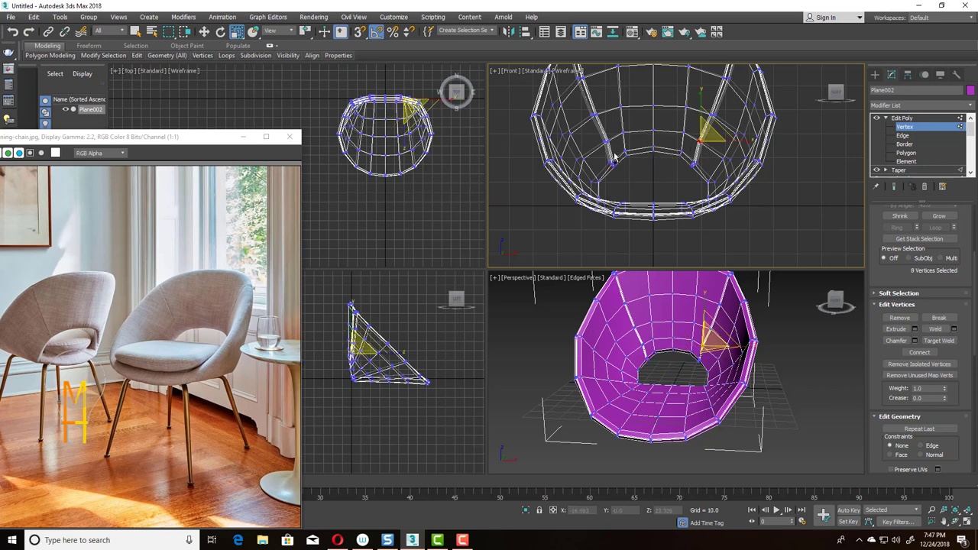
ctrl+drag(612, 133, 593, 149)
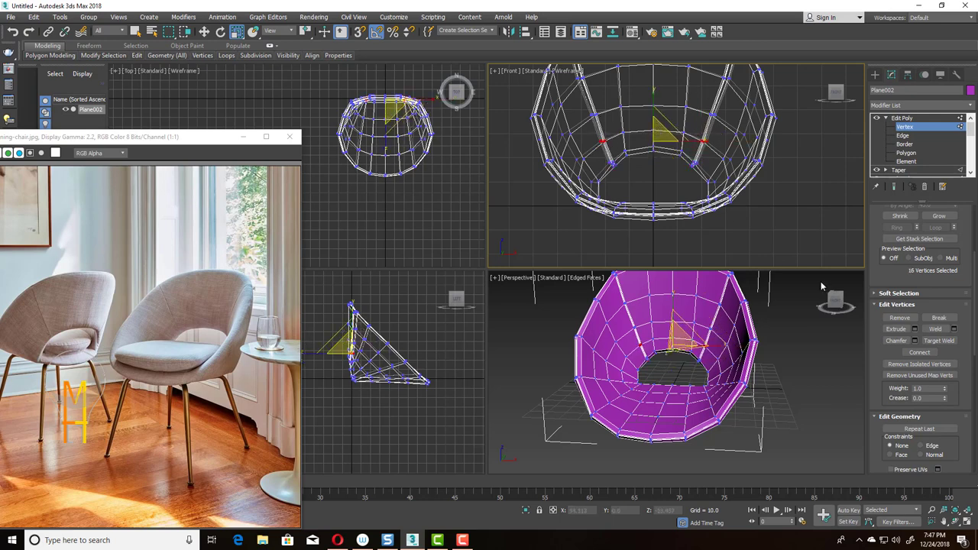
- Leave vertex editing and reselect the whole chair shell
key(1)
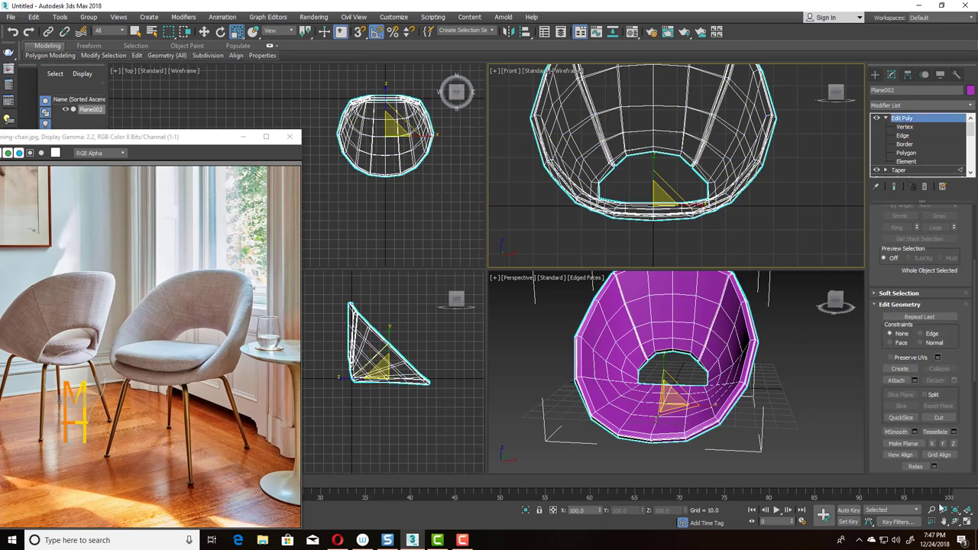
click(932, 510)
drag(673, 337, 673, 367)
alt+middle_drag(688, 359, 663, 362)
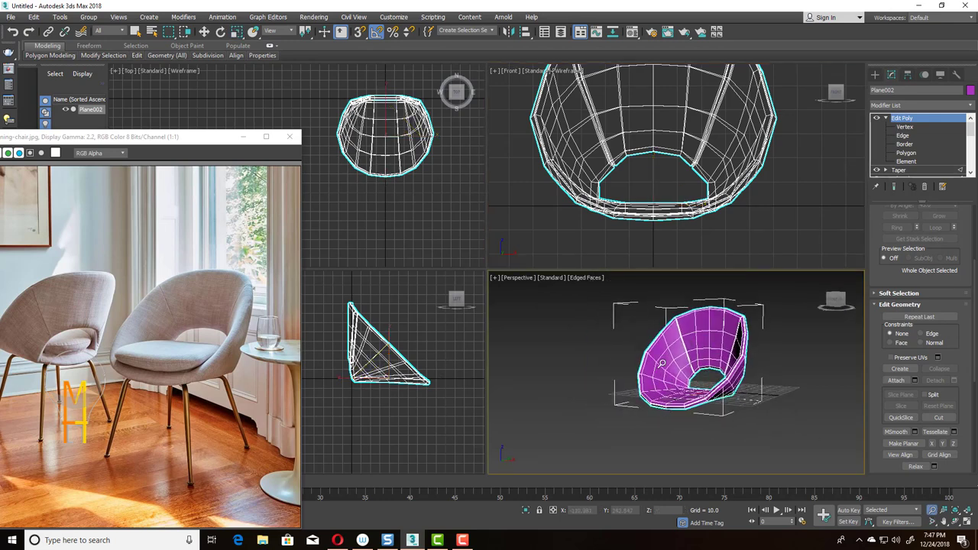
click(876, 76)
scroll(448, 170, down, 2)
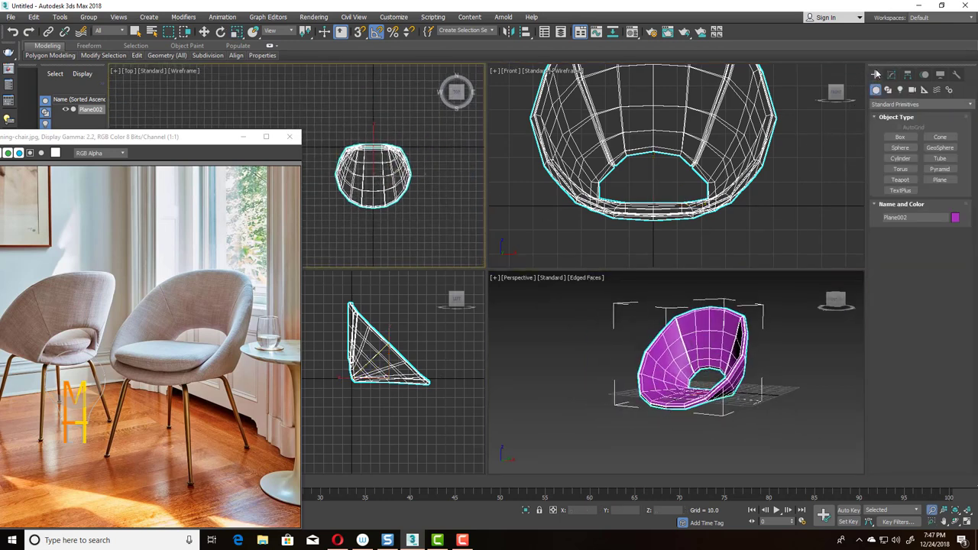
click(812, 343)
key(ctrl+z)
key(r)
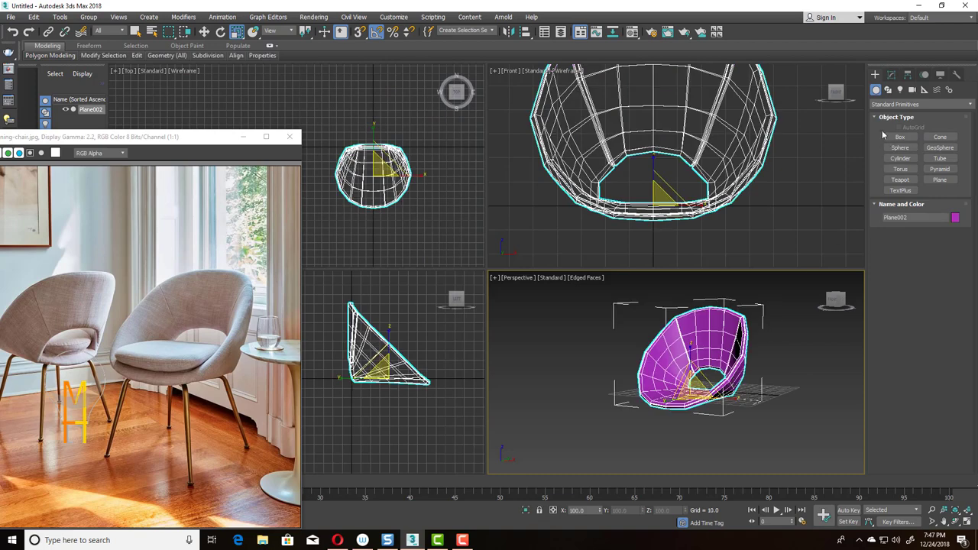
- Add an FFD 2x2x2 modifier to the chair shell
click(924, 104)
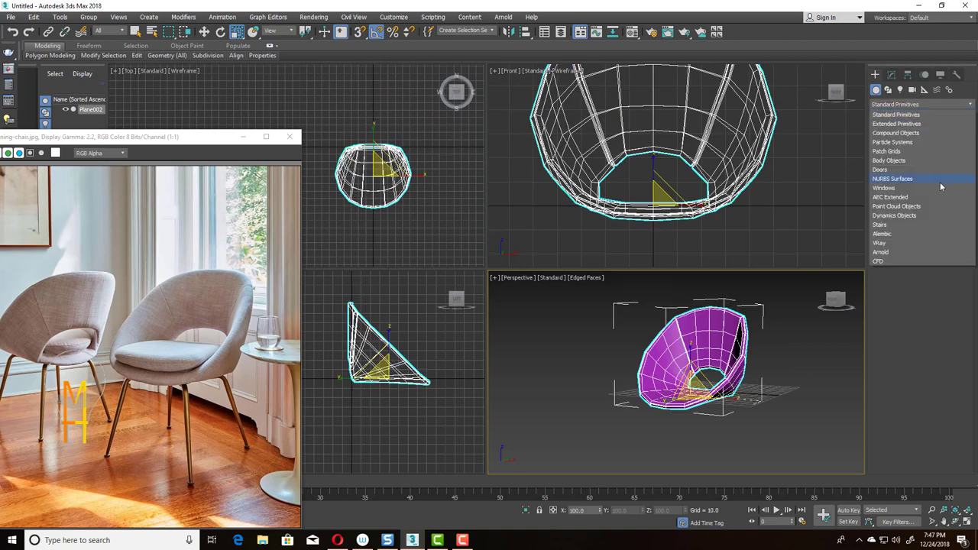
click(935, 100)
click(891, 74)
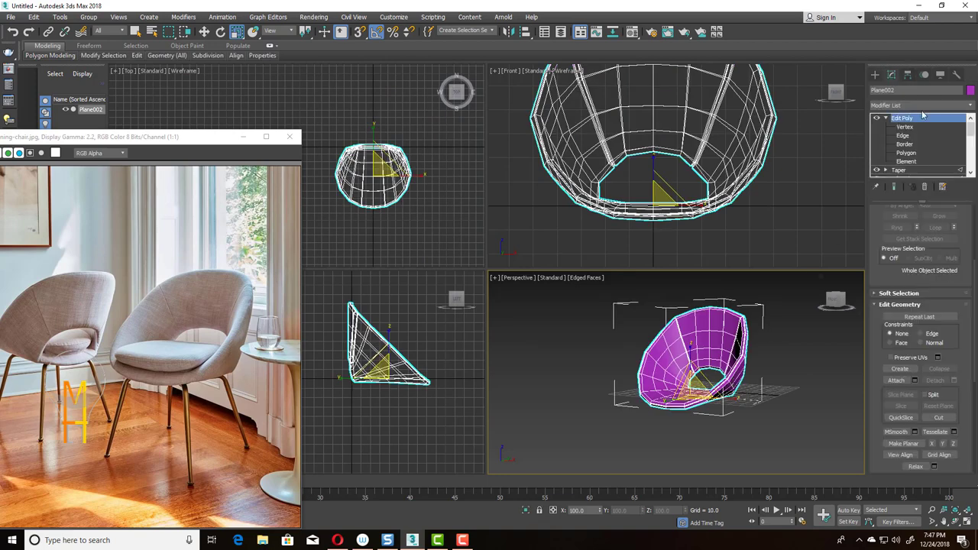
click(925, 104)
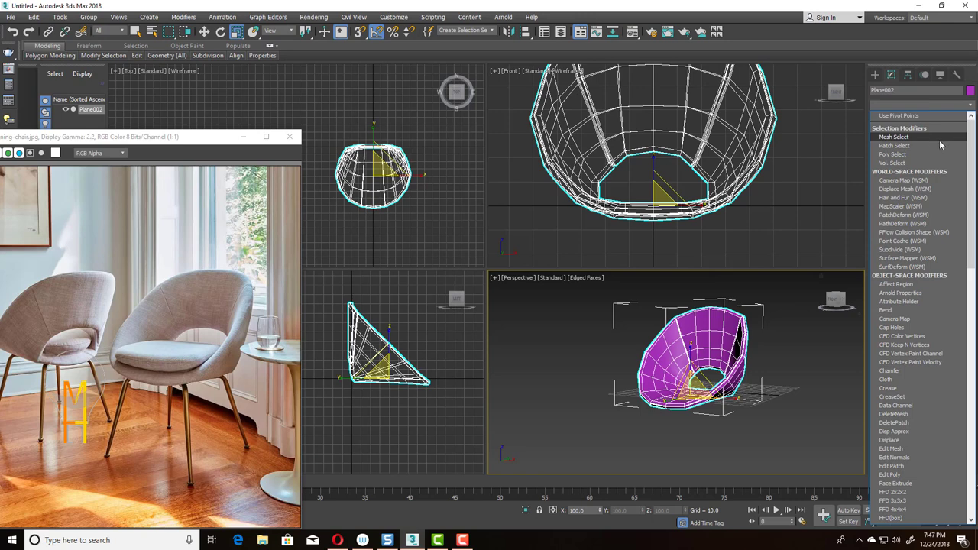
scroll(940, 140, down, 10)
click(920, 125)
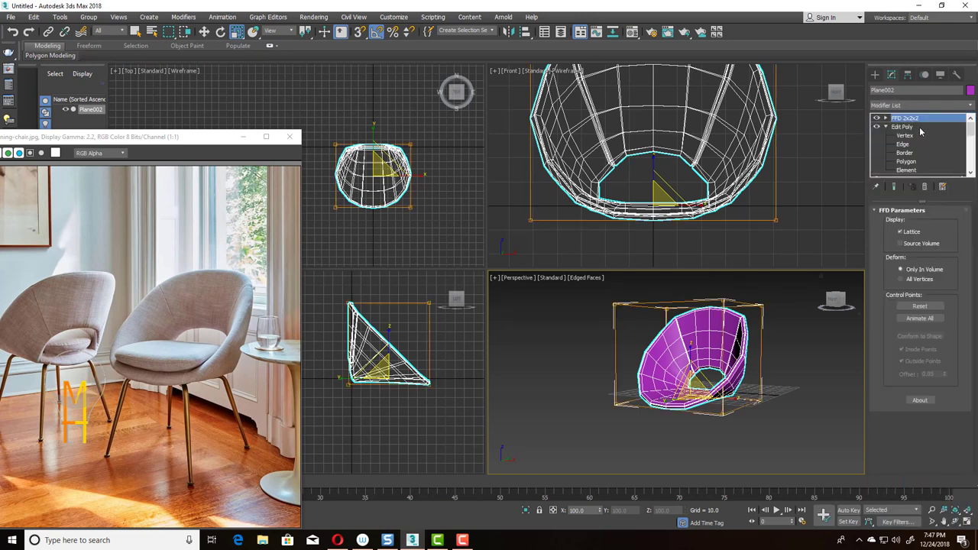
- Move the FFD control points in the Left view to tilt the shell into a leaning bucket
click(886, 119)
click(914, 126)
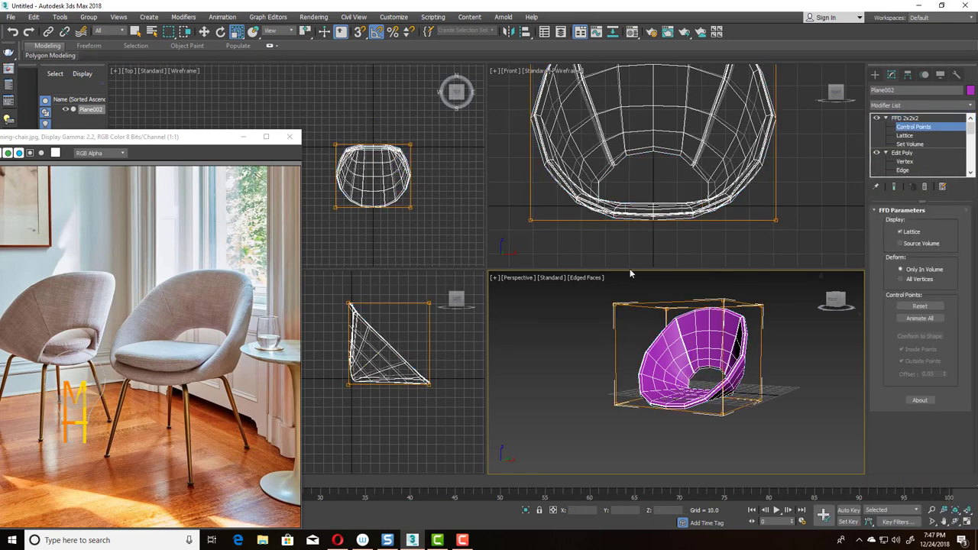
mouse_move(337, 299)
mouse_down()
mouse_move(359, 312)
mouse_move(373, 303)
mouse_up()
key(w)
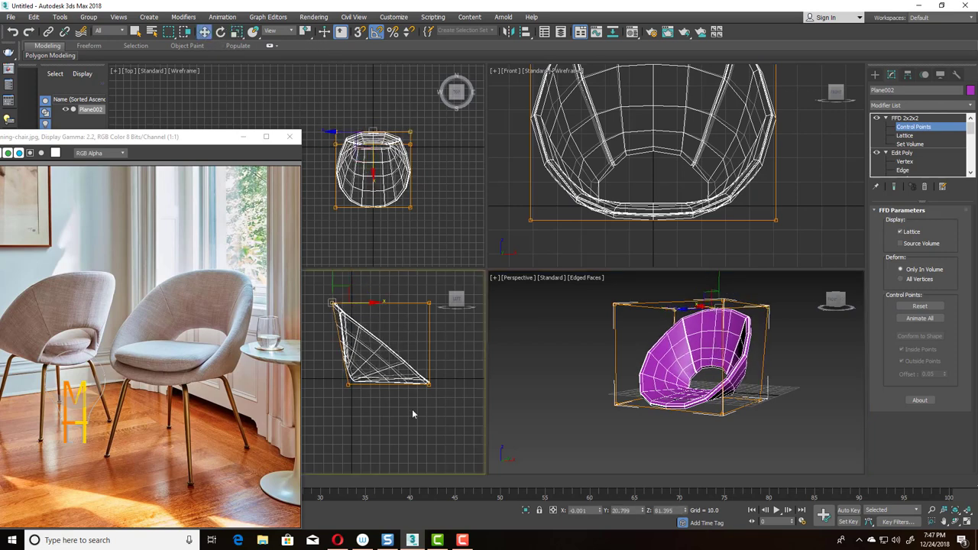
mouse_move(412, 409)
mouse_down()
mouse_move(451, 375)
mouse_move(437, 385)
mouse_up()
mouse_move(442, 292)
mouse_down()
mouse_move(426, 317)
mouse_move(434, 296)
mouse_move(422, 301)
mouse_move(426, 285)
mouse_up()
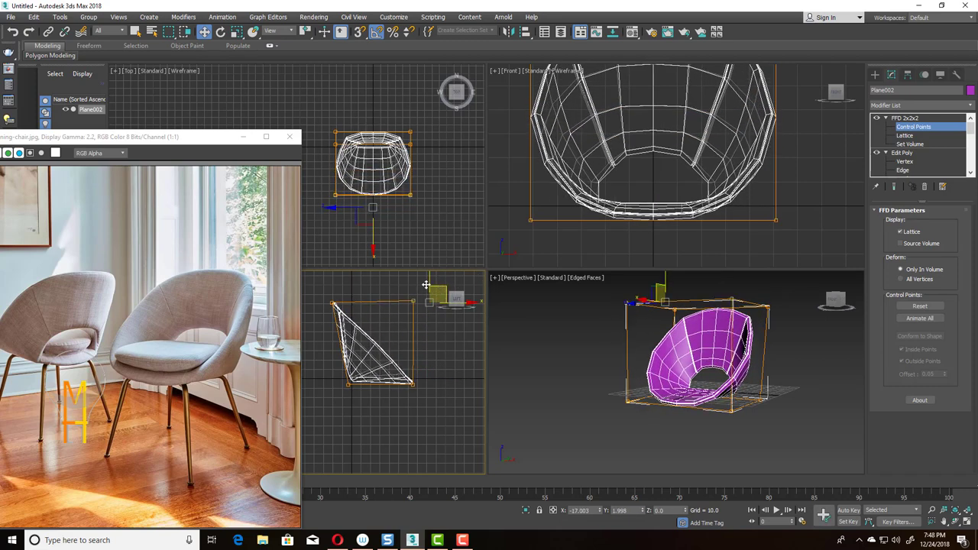
click(905, 118)
alt+middle_drag(658, 416, 702, 420)
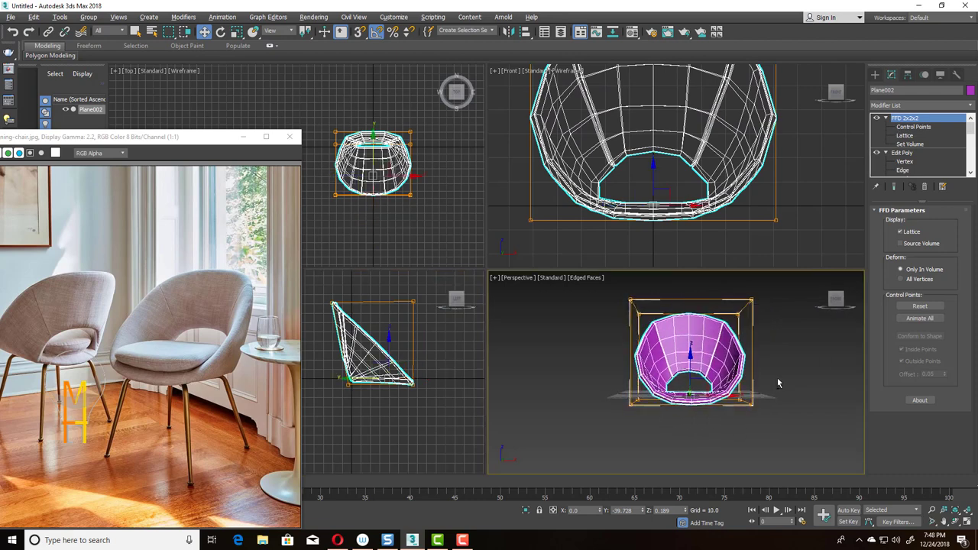
alt+middle_drag(778, 378, 833, 313)
- Raise the chair shell higher above the ground
click(875, 74)
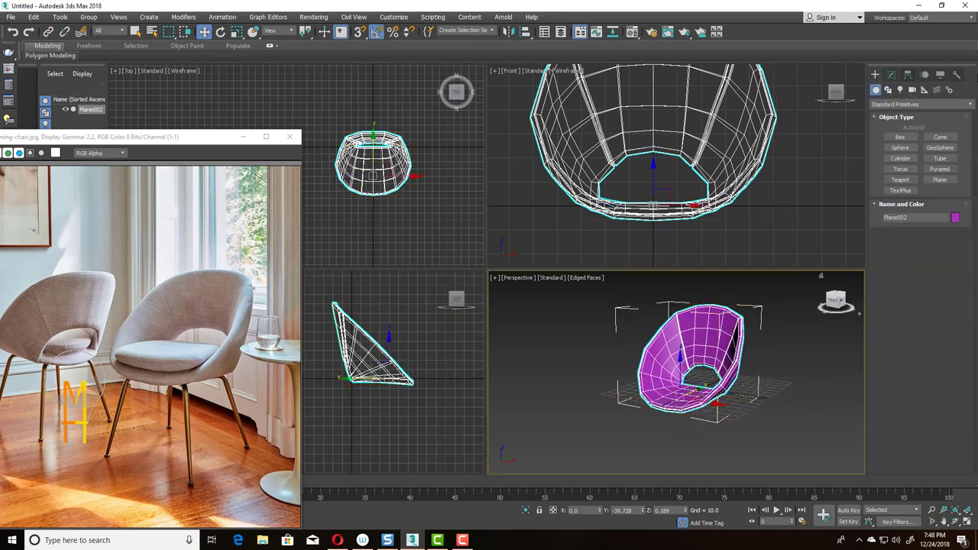
click(889, 90)
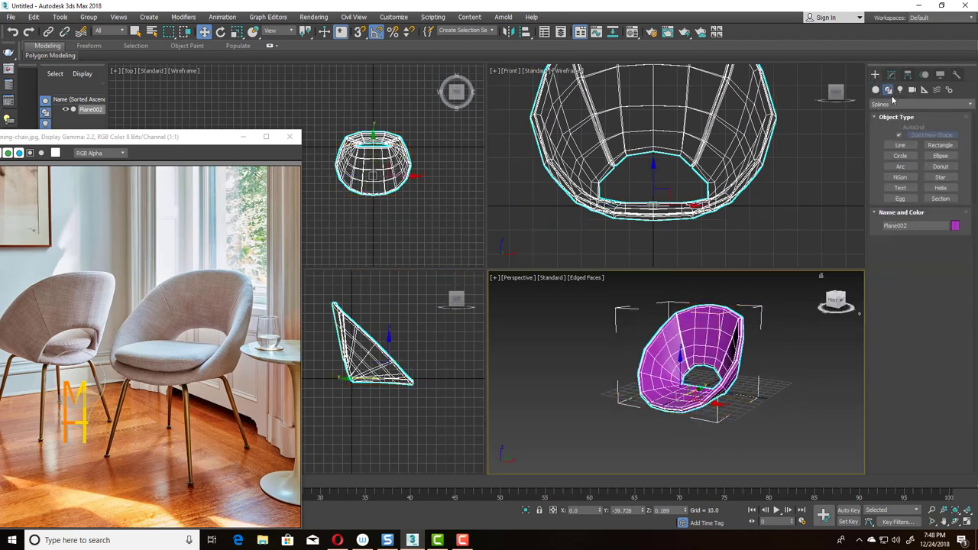
scroll(660, 187, down, 4)
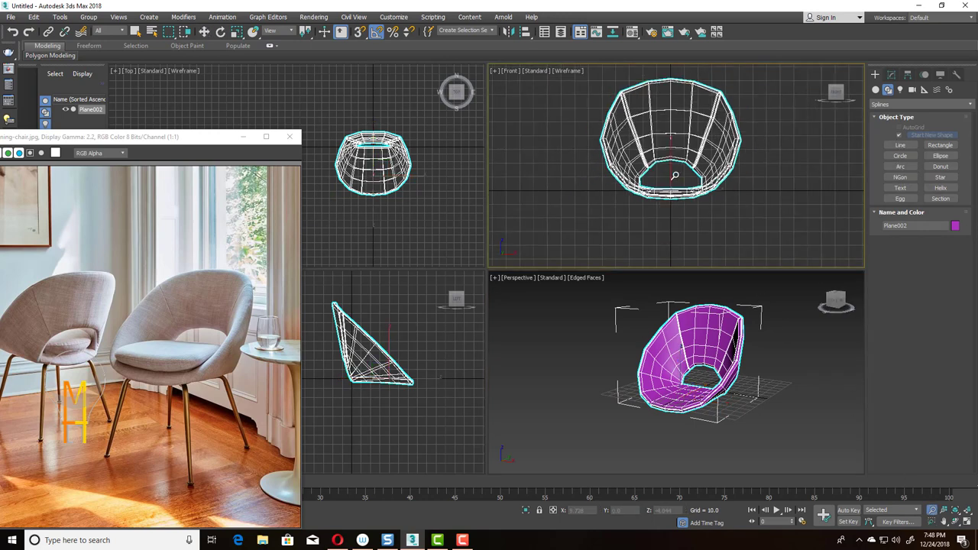
drag(661, 200, 660, 119)
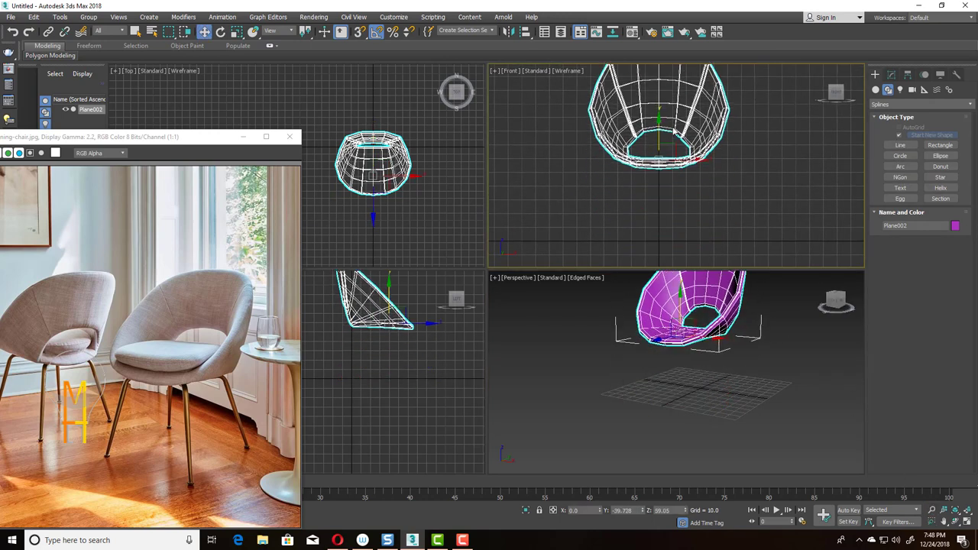
- Draw an upright Rectangle beneath the shell in the Front view and select it
click(938, 147)
drag(659, 159, 719, 239)
right_click(721, 238)
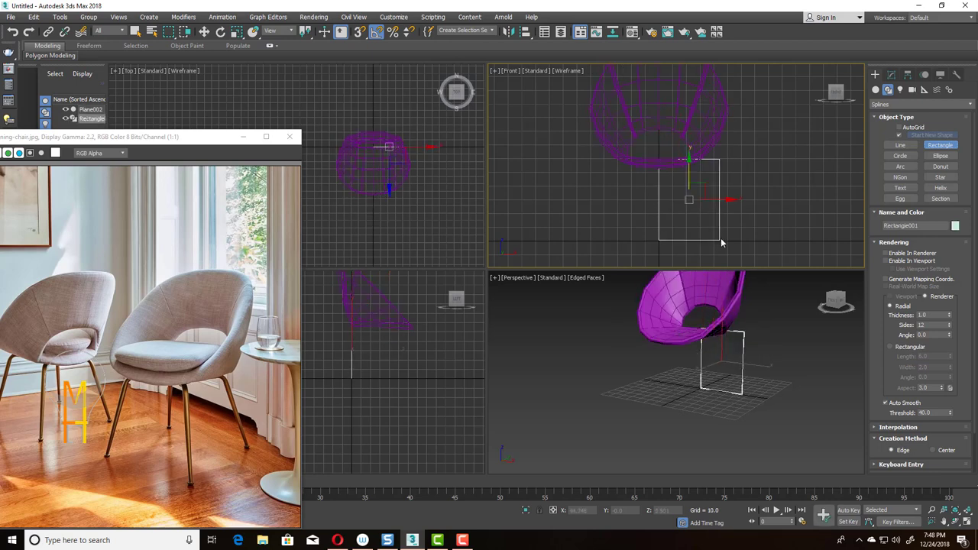
click(699, 161)
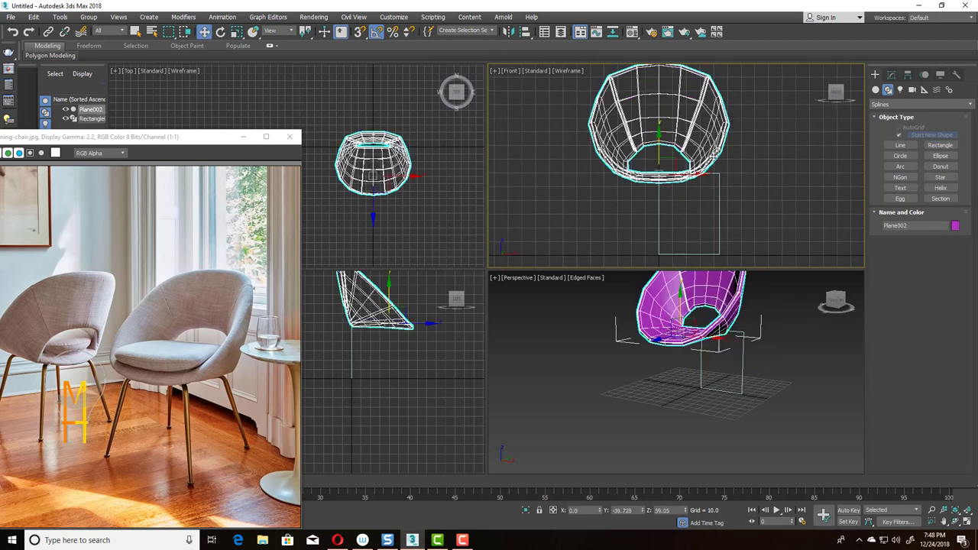
click(700, 175)
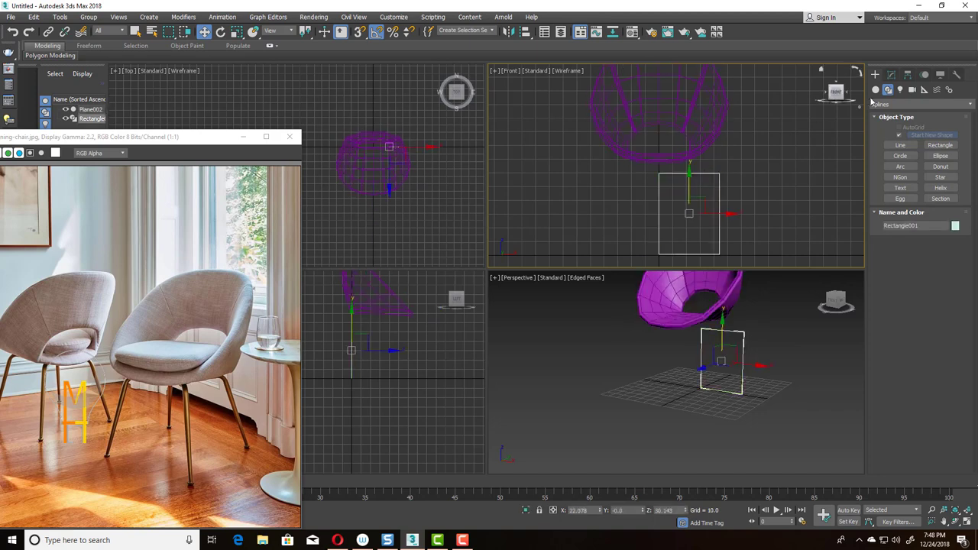
- Convert Rectangle001 to an Editable Spline and enter Segment level
click(893, 75)
click(921, 105)
click(933, 117)
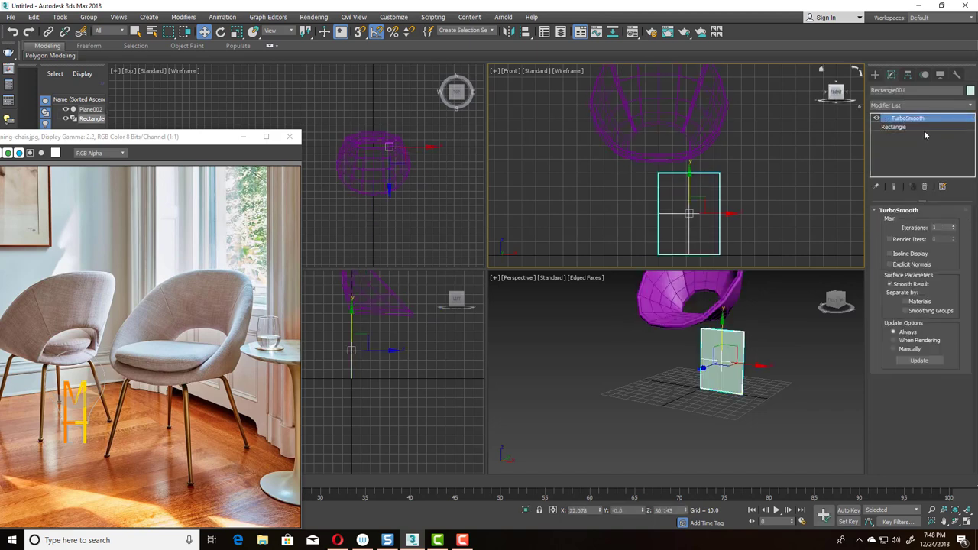
click(927, 186)
right_click(921, 120)
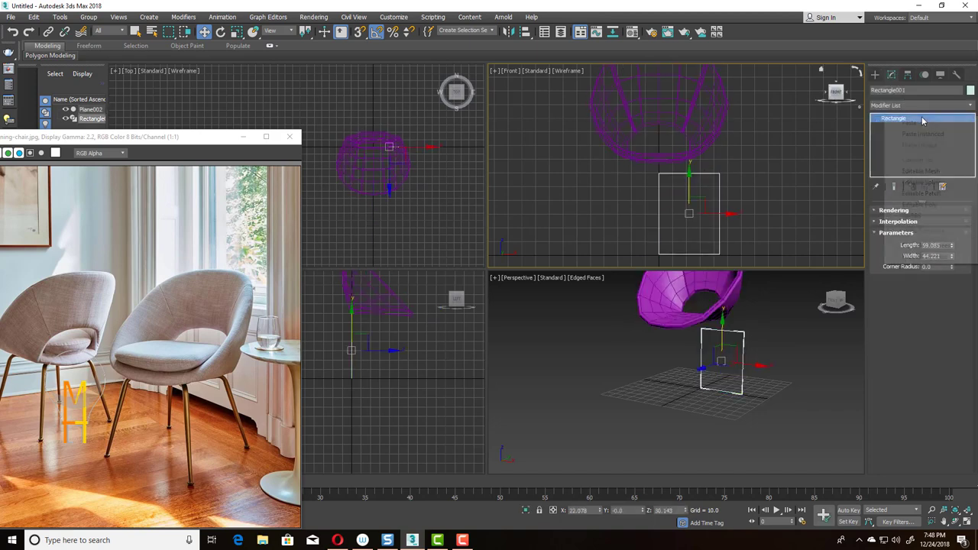
click(929, 189)
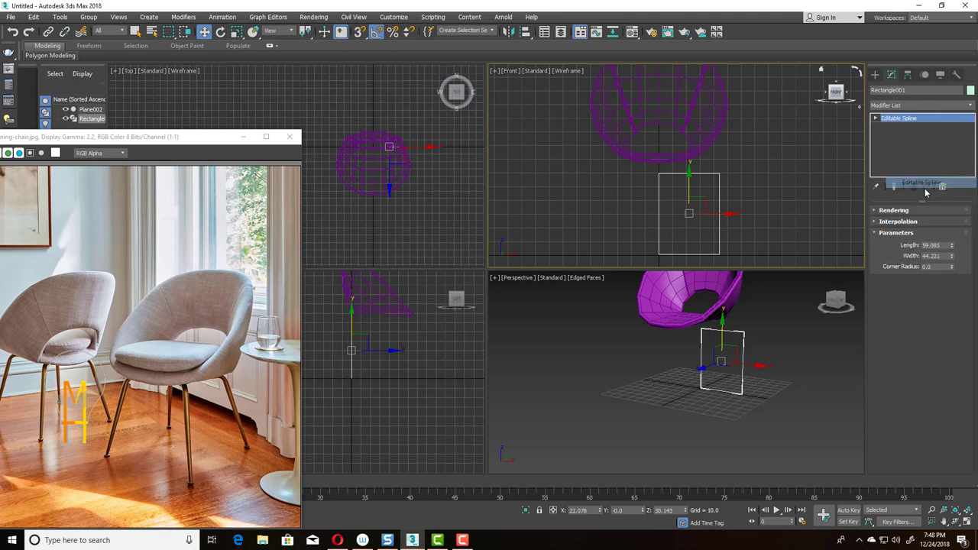
click(876, 119)
click(897, 135)
- Raise the rectangle's top segment toward the shell and delete its left and bottom segments
click(700, 174)
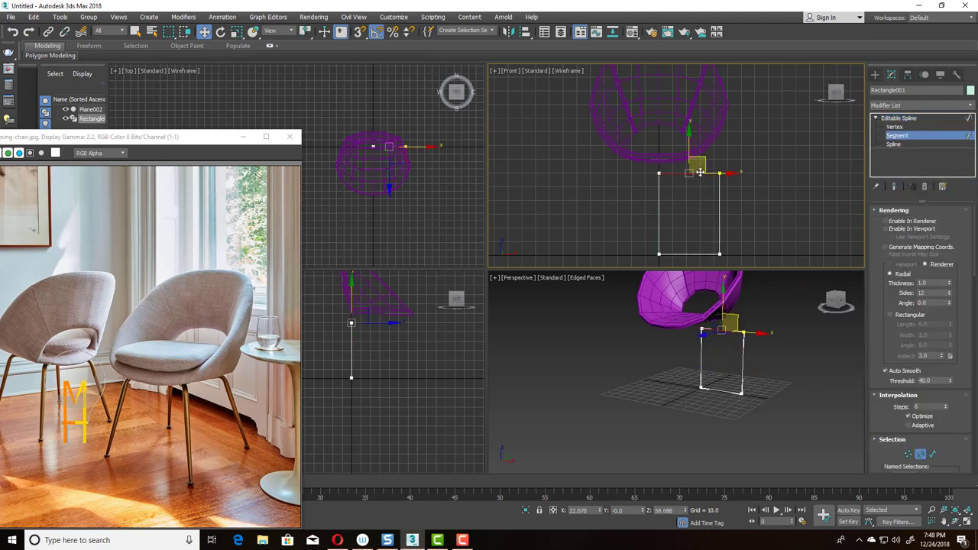
drag(690, 147, 691, 134)
click(822, 196)
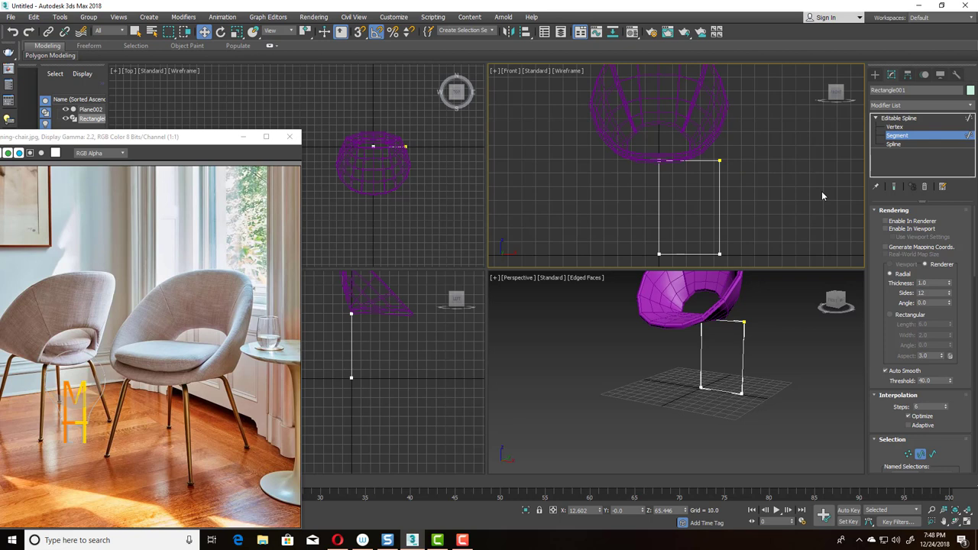
click(659, 226)
key(Delete)
click(690, 254)
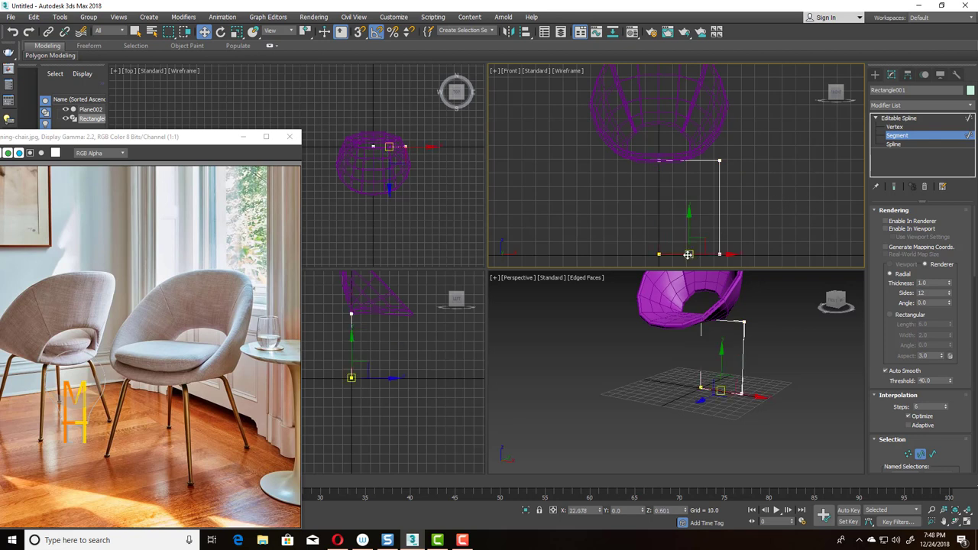
key(Delete)
- Shift the spline's right-hand vertices to the left
click(895, 127)
drag(766, 120, 696, 263)
drag(746, 210, 729, 209)
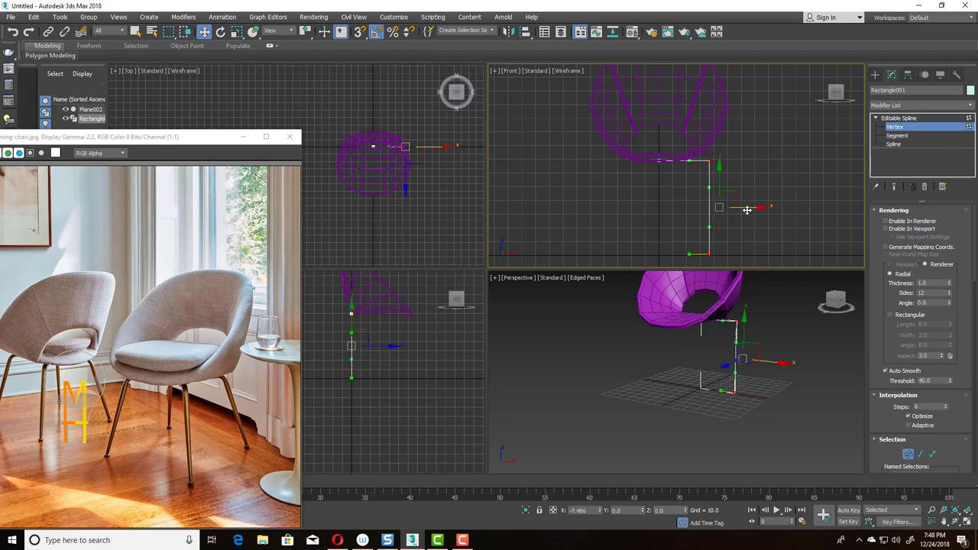
click(764, 192)
- Select the top corner vertex and scroll down to the Geometry rollout's Fillet controls
click(702, 161)
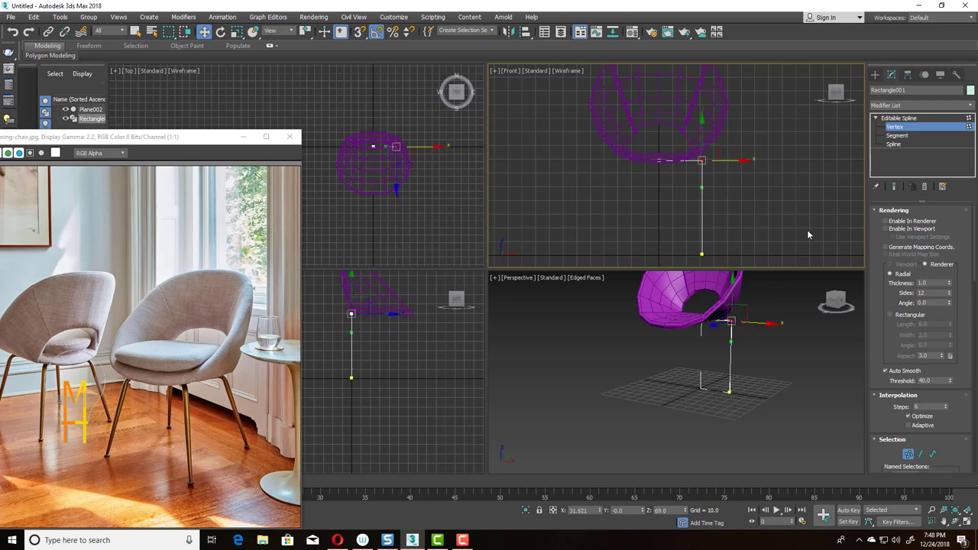
scroll(955, 402, down, 3)
scroll(955, 278, up, 2)
scroll(957, 255, down, 2)
scroll(960, 344, down, 1)
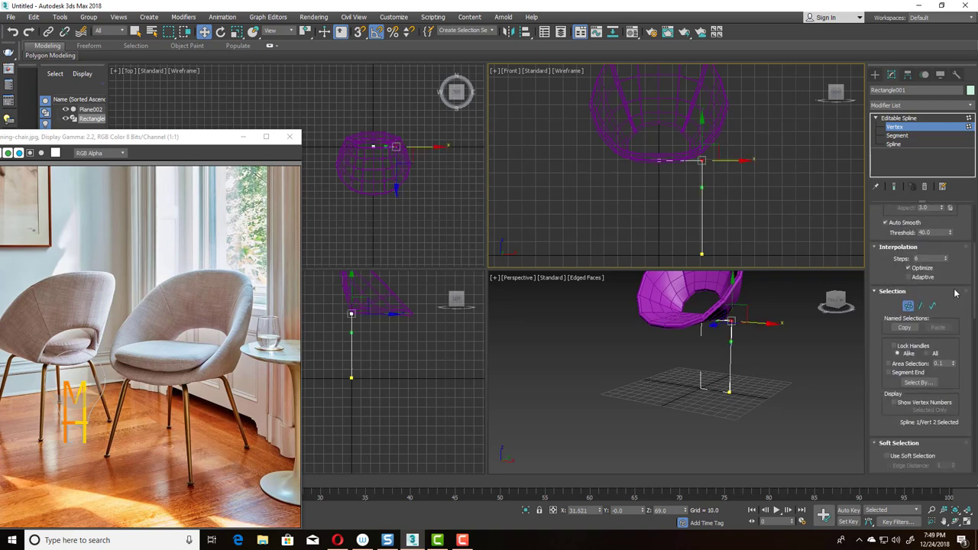
scroll(956, 340, up, 3)
scroll(953, 334, up, 1)
scroll(949, 369, down, 1)
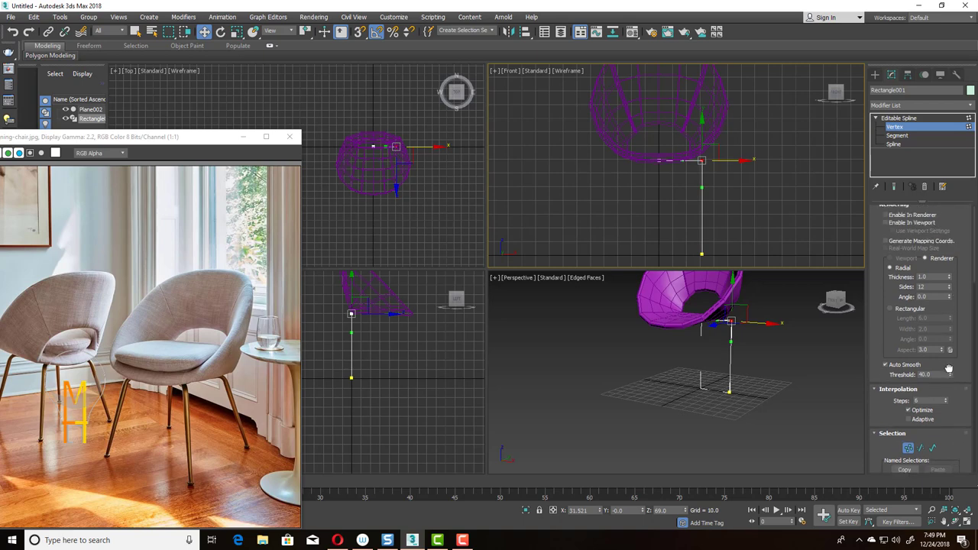
scroll(949, 369, down, 3)
scroll(945, 352, down, 2)
scroll(953, 229, down, 3)
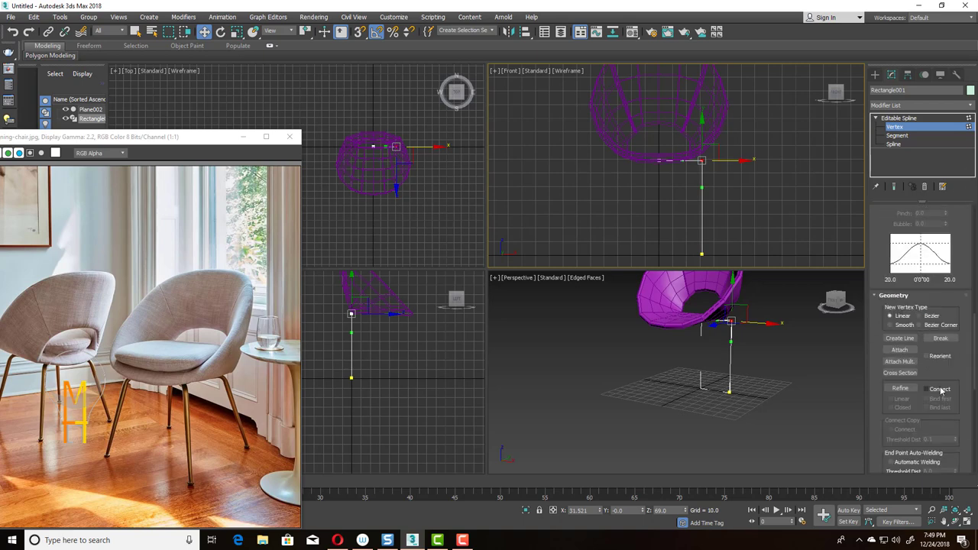
scroll(945, 367, down, 2)
scroll(951, 290, down, 3)
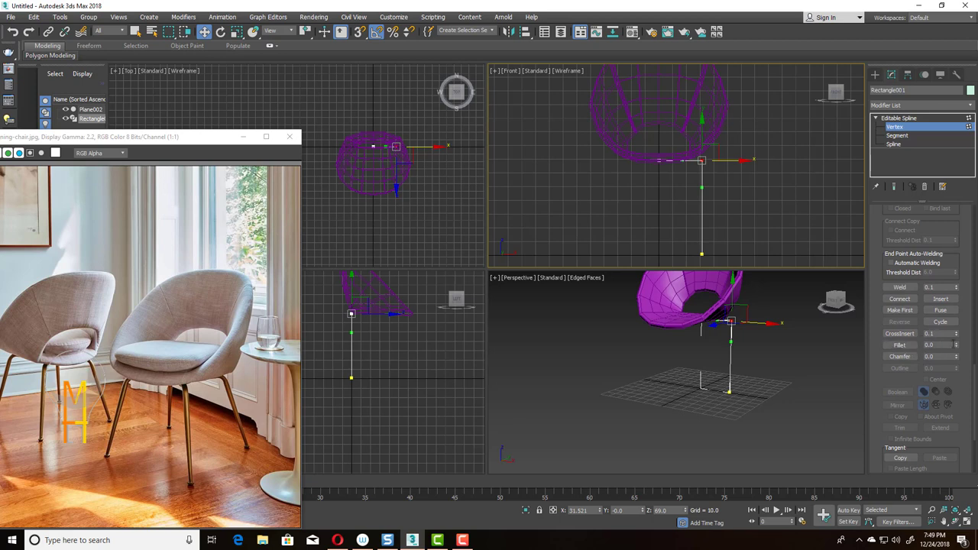
- Fillet the leg spline's top corner vertex by 6.0 and return to the Editable Spline level
drag(956, 347, 956, 342)
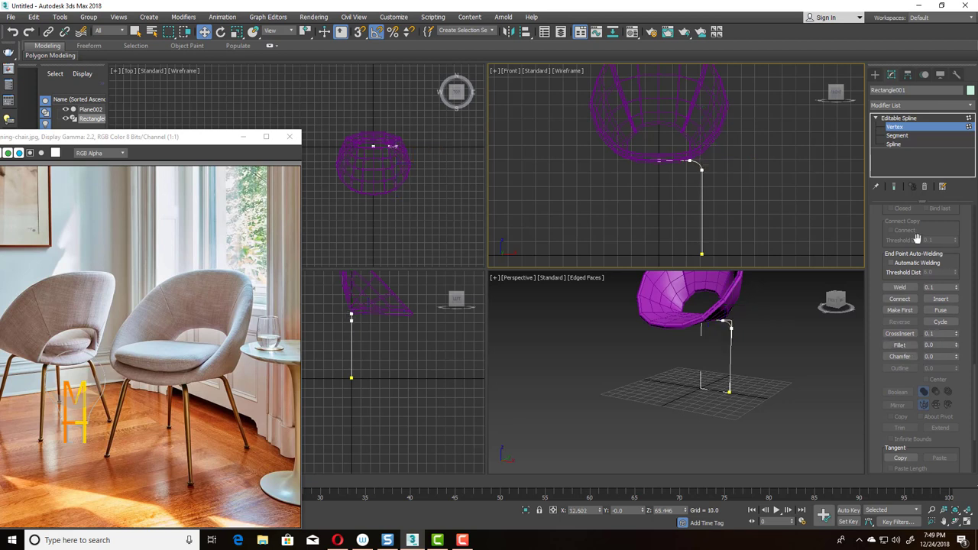
click(681, 257)
click(843, 158)
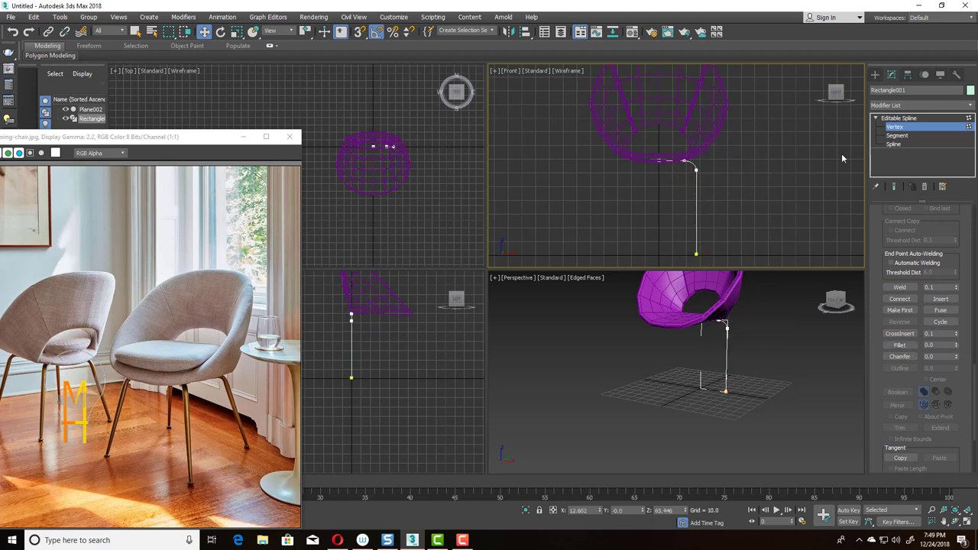
click(928, 118)
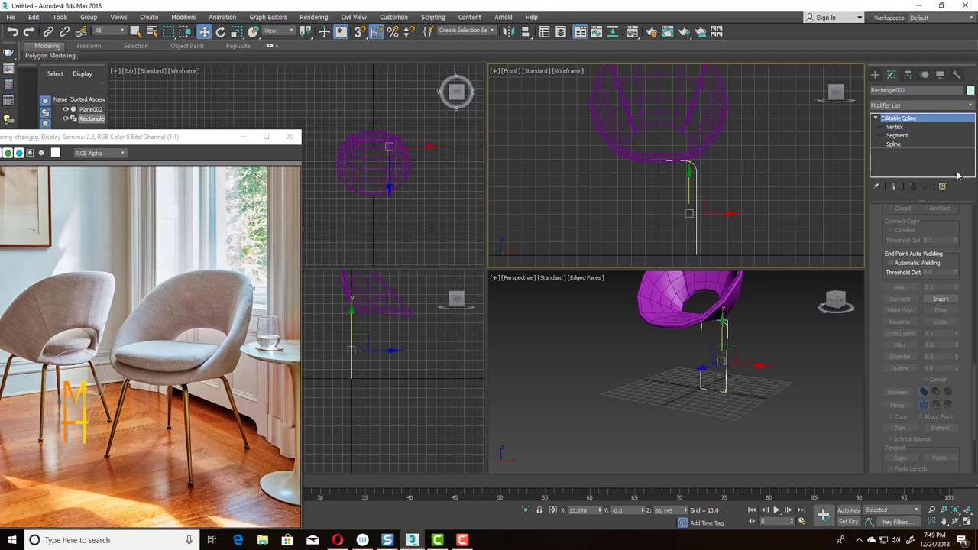
scroll(956, 276, up, 3)
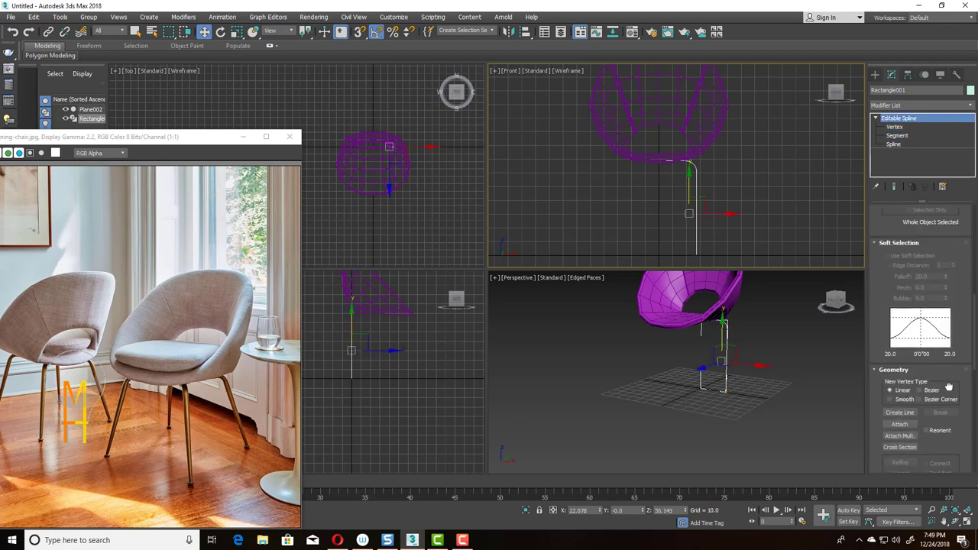
scroll(952, 279, up, 2)
scroll(947, 281, up, 2)
scroll(942, 285, up, 3)
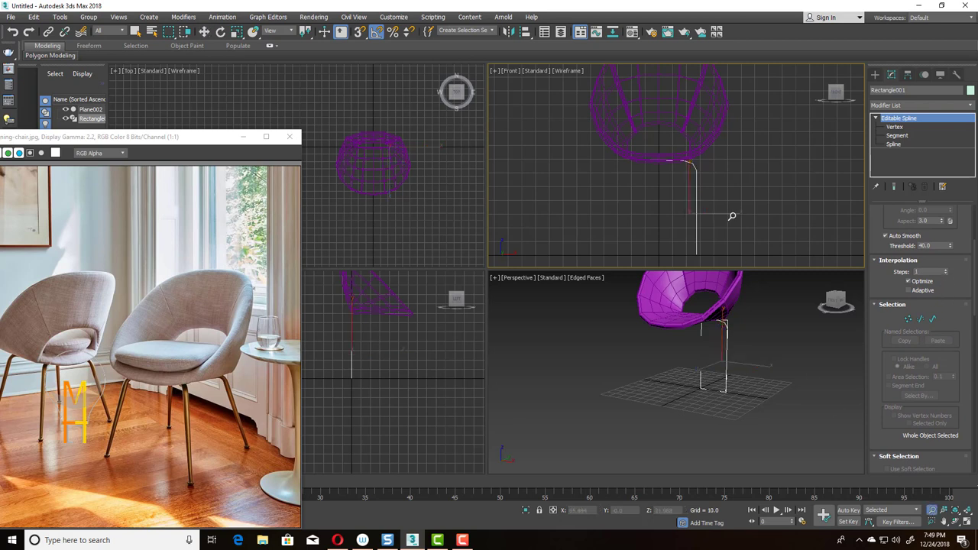
scroll(688, 153, up, 4)
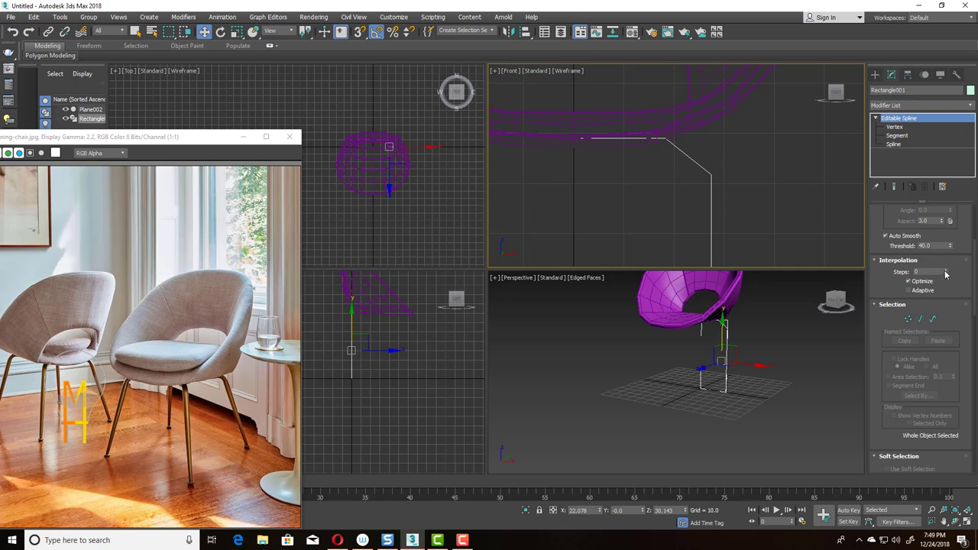
middle_drag(761, 154, 761, 142)
- Enable the leg spline in renderer and viewport as a 2.15-thick tube, then zoom onto the leg
scroll(960, 252, up, 3)
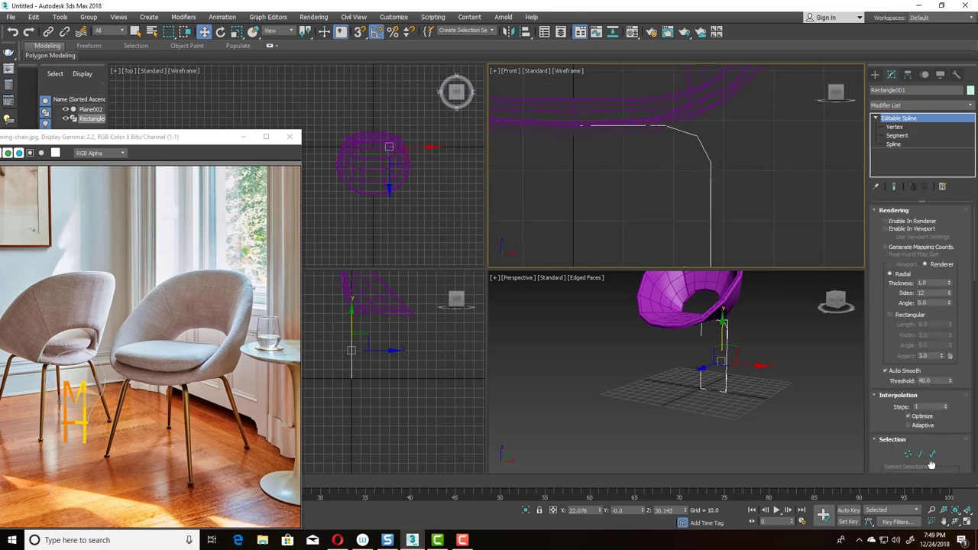
click(912, 221)
click(913, 229)
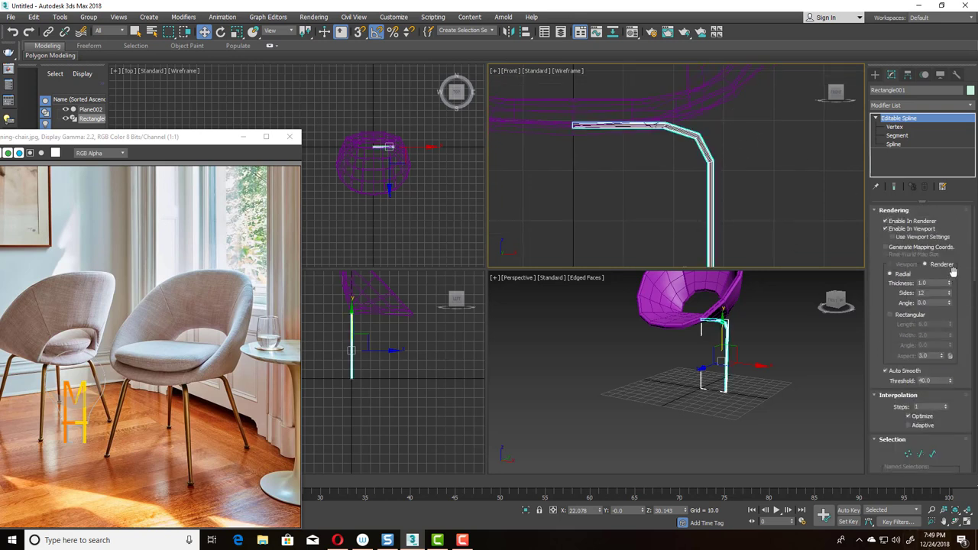
drag(950, 284, 947, 222)
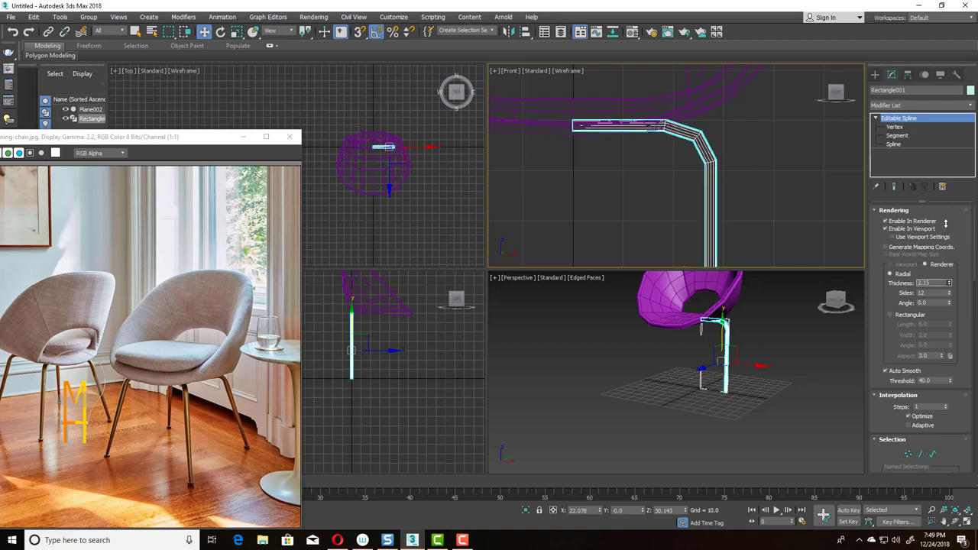
click(932, 510)
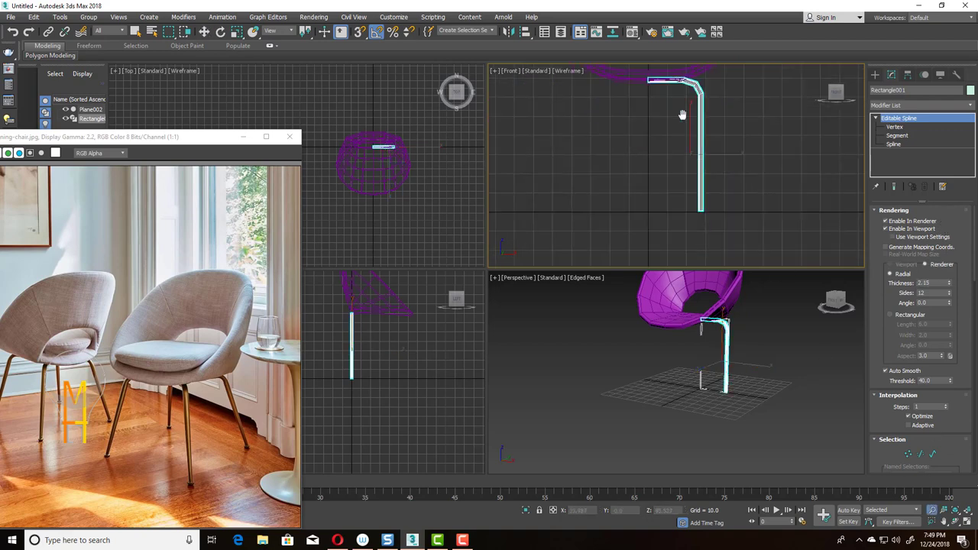
drag(672, 192, 672, 122)
drag(709, 428, 730, 336)
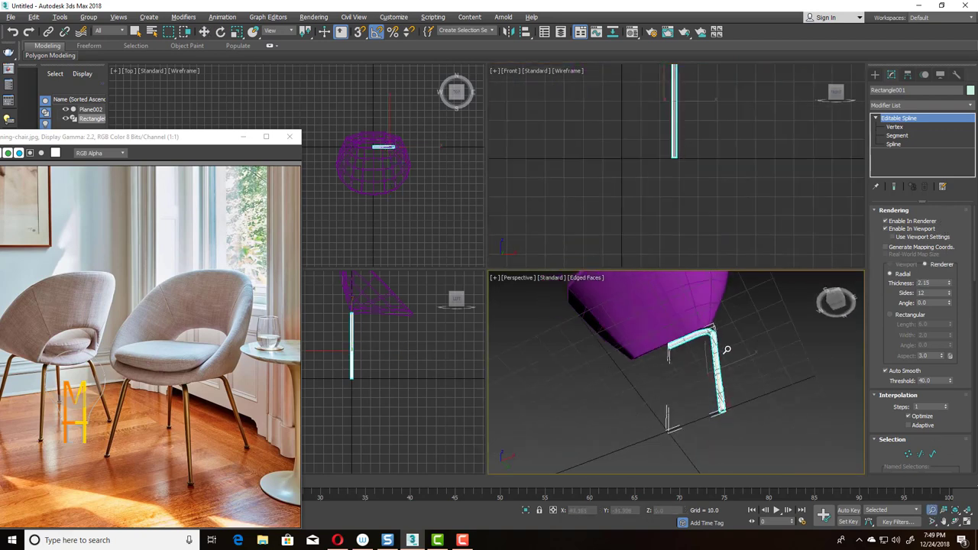
- Convert the tube leg Rectangle001 to Editable Poly and delete its bottom end cap polygon
key(w)
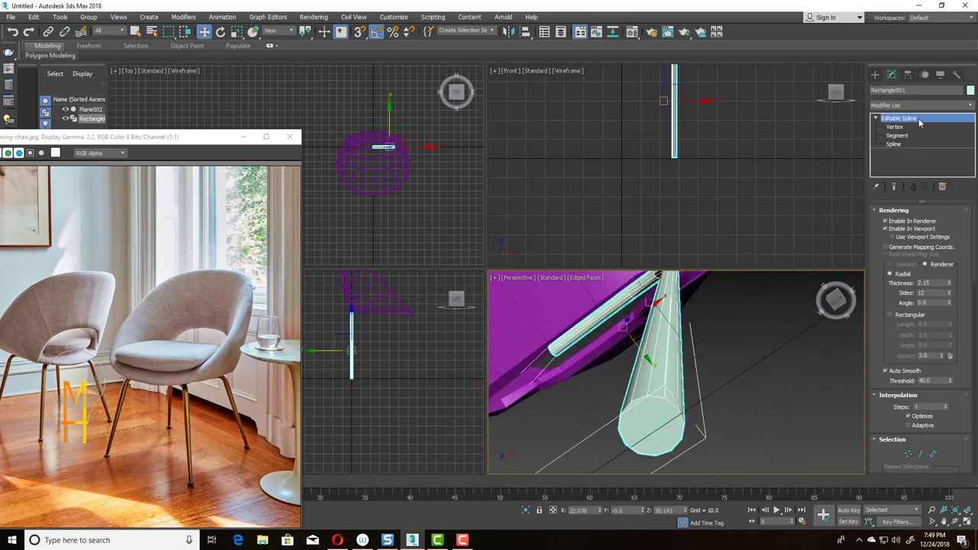
right_click(921, 120)
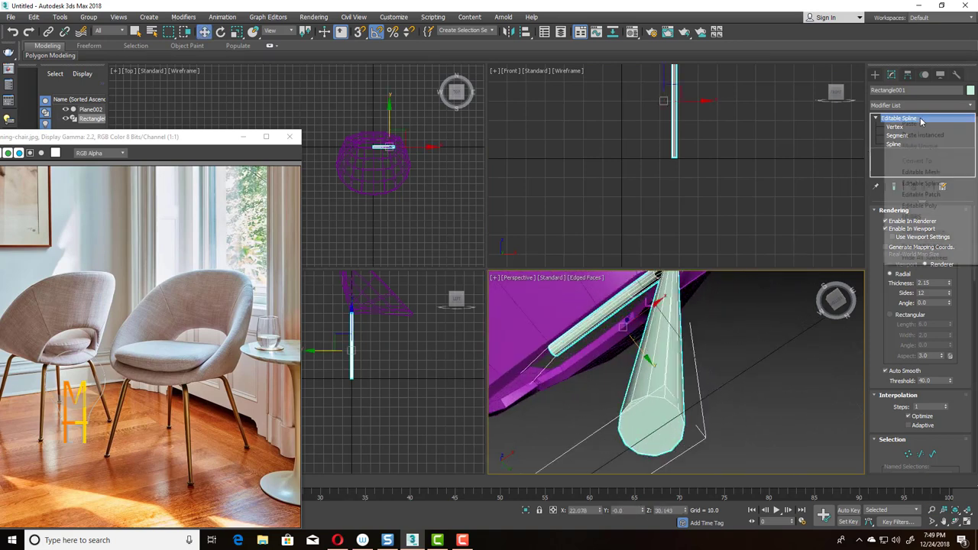
click(925, 207)
click(931, 222)
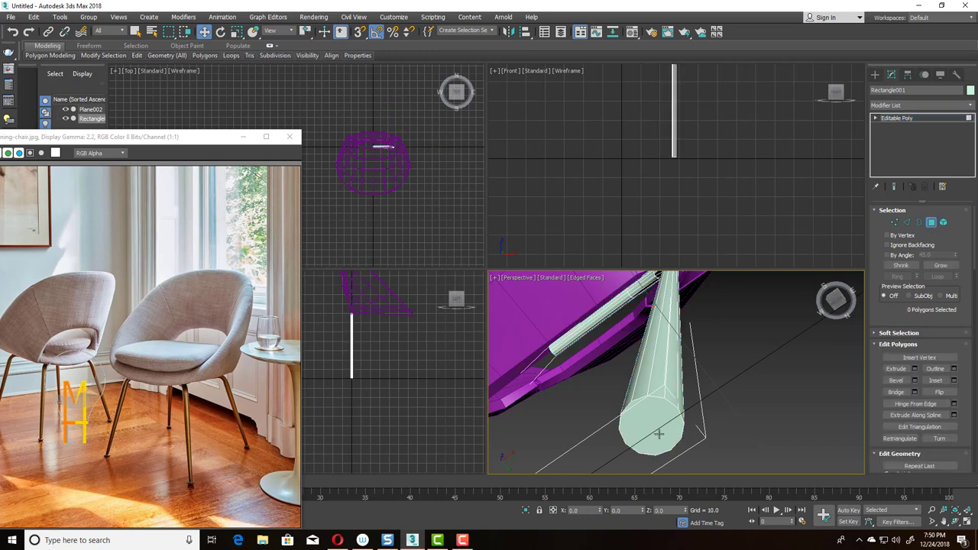
click(681, 419)
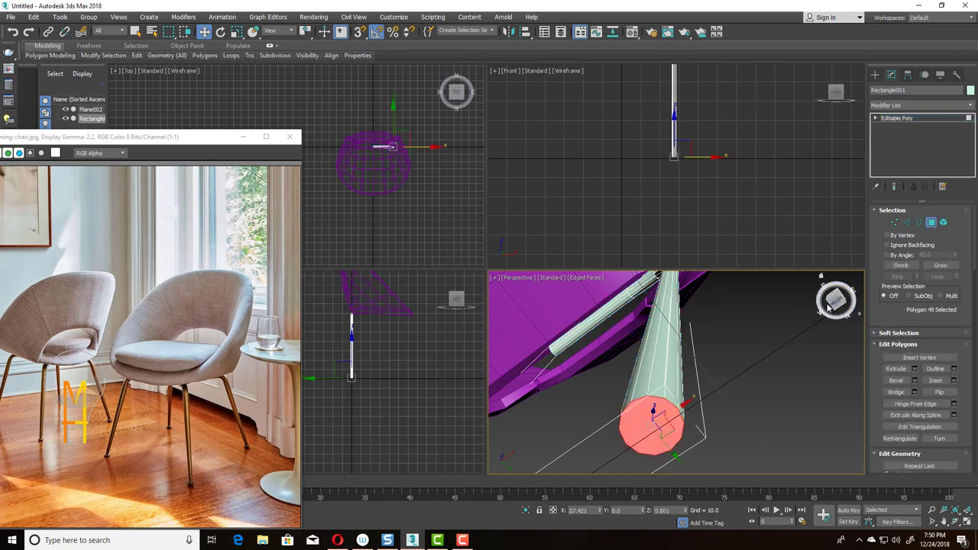
key(Delete)
- Select the open 12-edge bottom border and scale it slightly inward
click(918, 223)
click(674, 414)
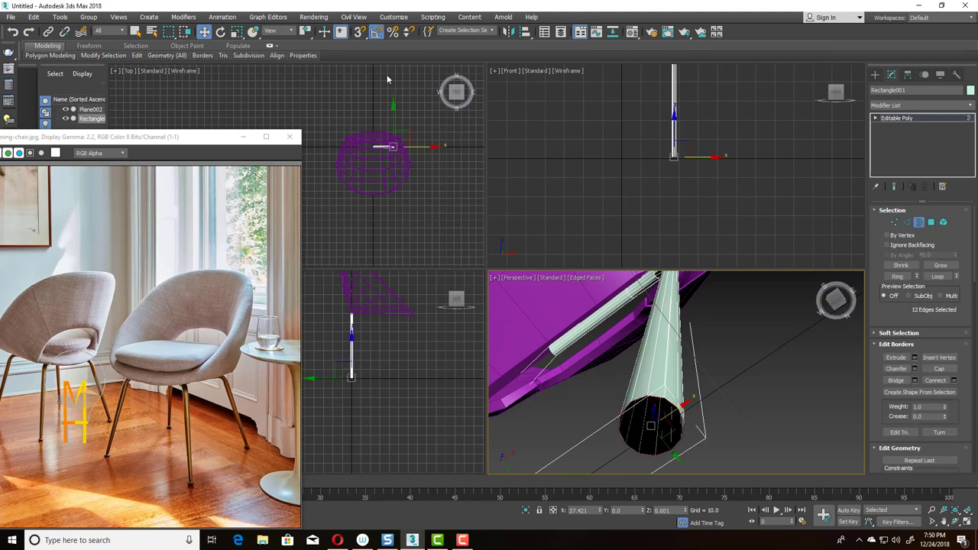
click(239, 32)
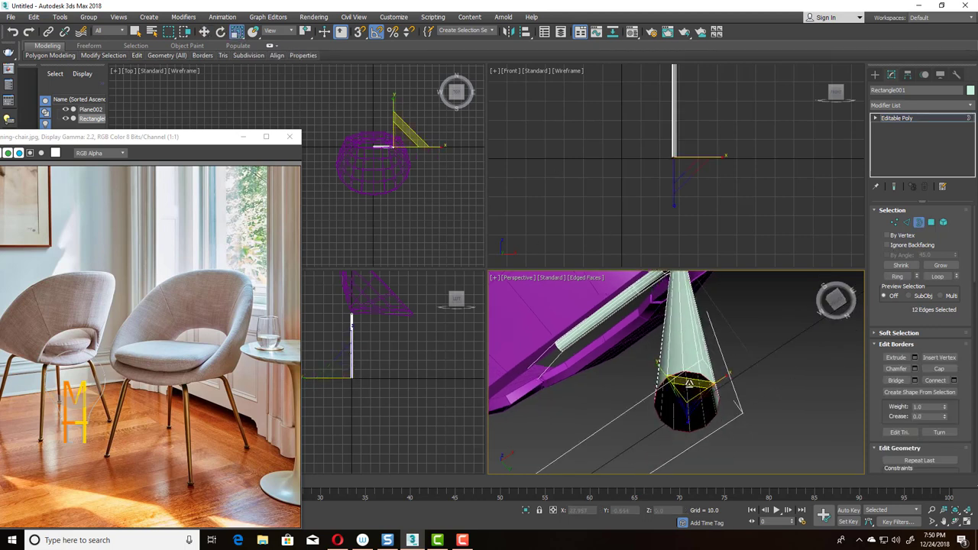
scroll(677, 169, up, 3)
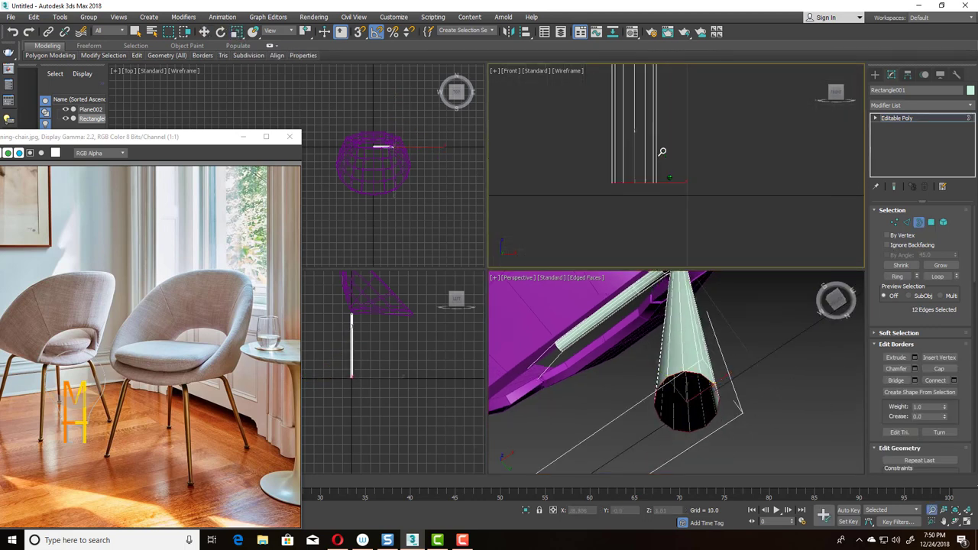
click(204, 32)
middle_drag(623, 141, 658, 156)
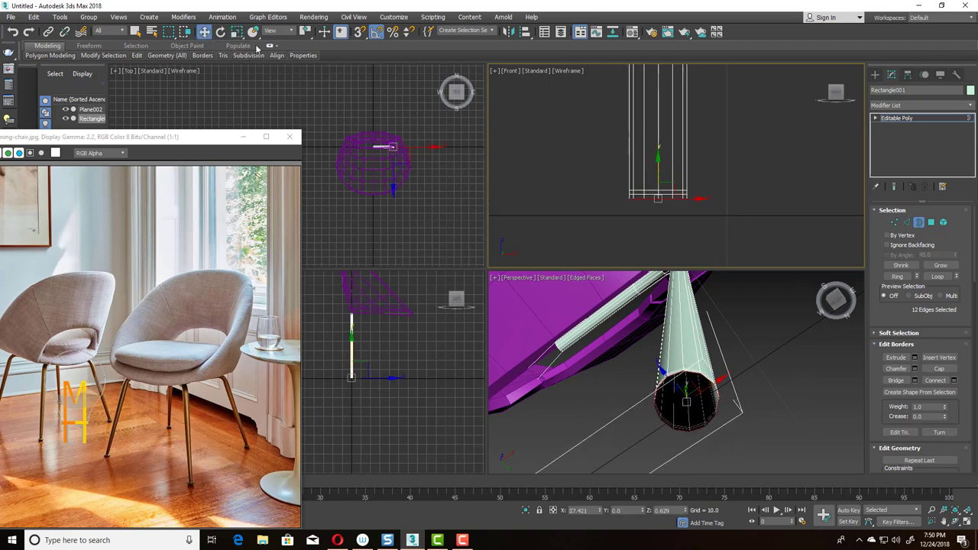
key(r)
drag(659, 196, 659, 206)
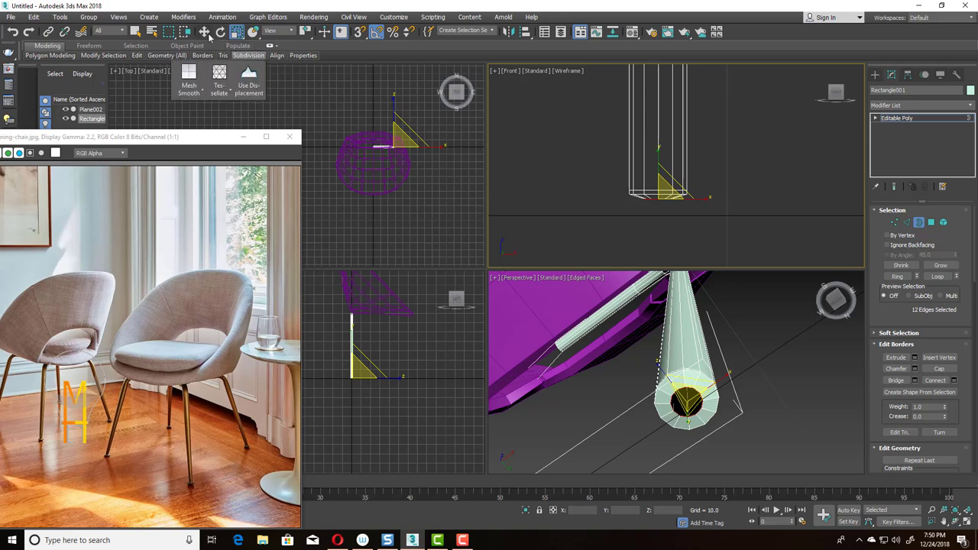
- Move the bottom rim down to lengthen the leg, then scale it outward into a flared foot
key(w)
middle_drag(658, 164, 662, 143)
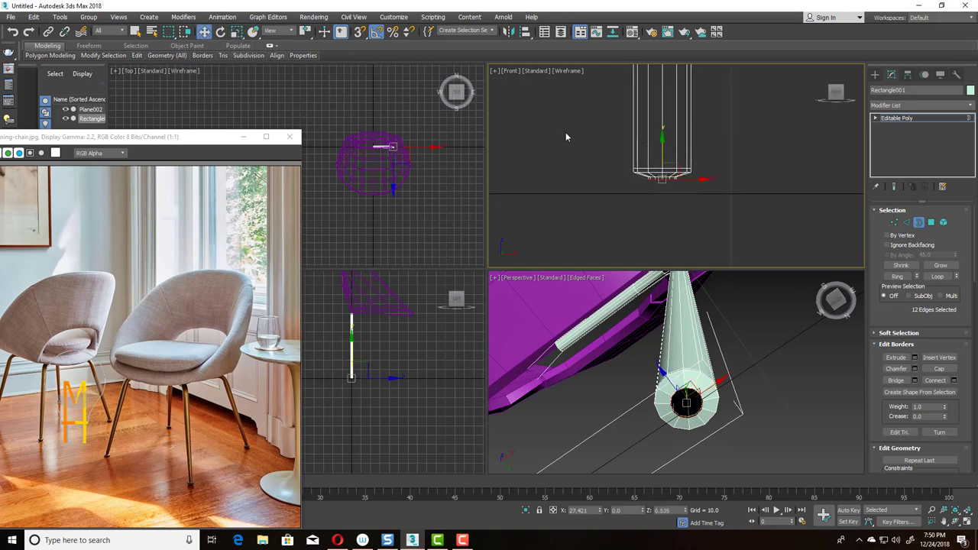
key(r)
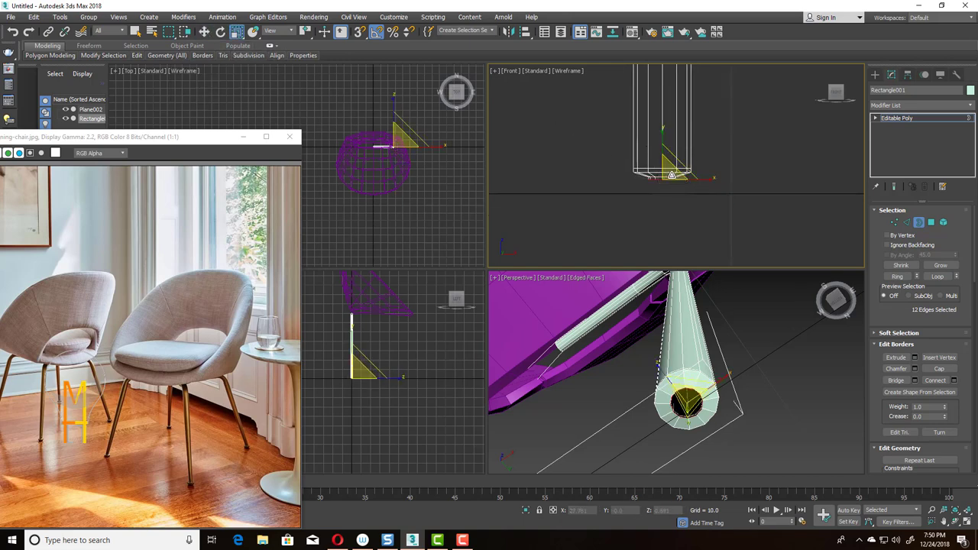
key(w)
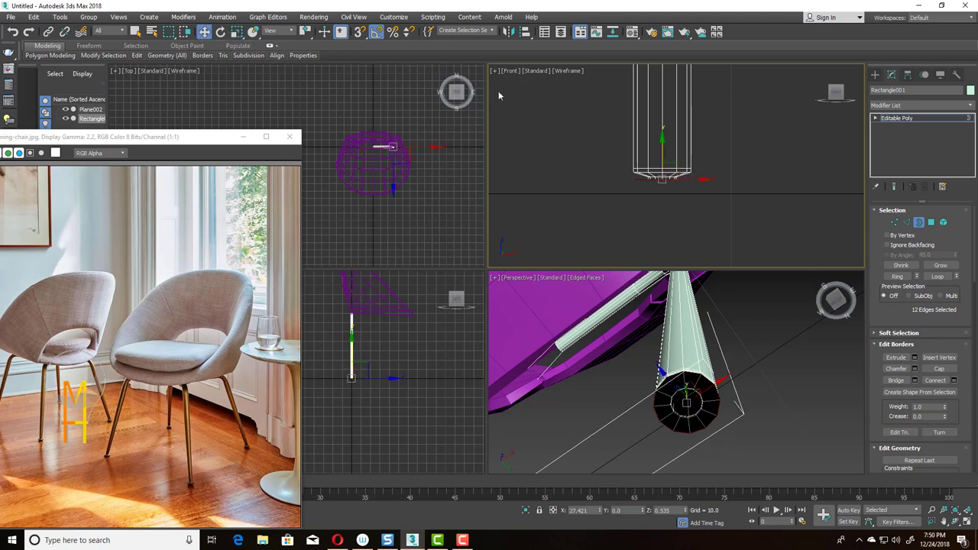
drag(665, 142, 665, 171)
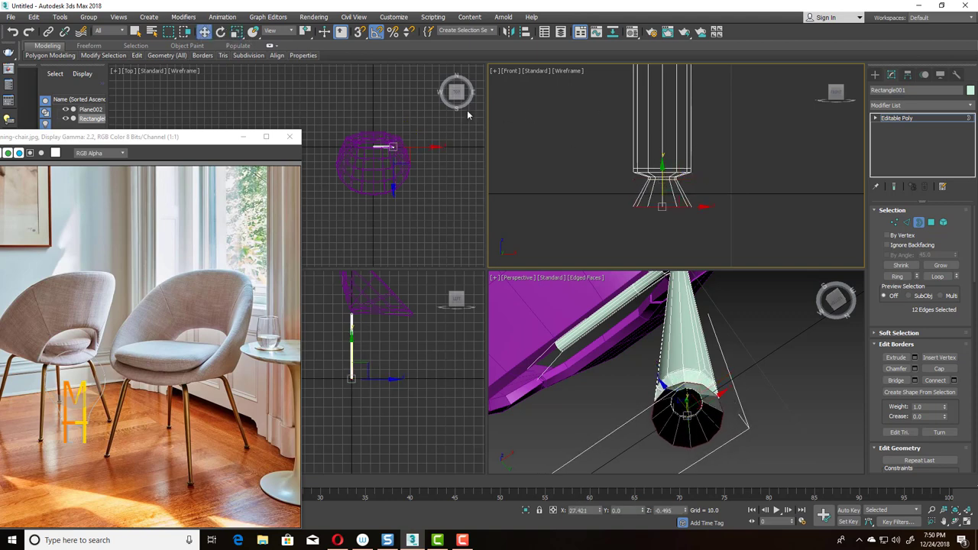
click(236, 32)
drag(666, 195, 557, 146)
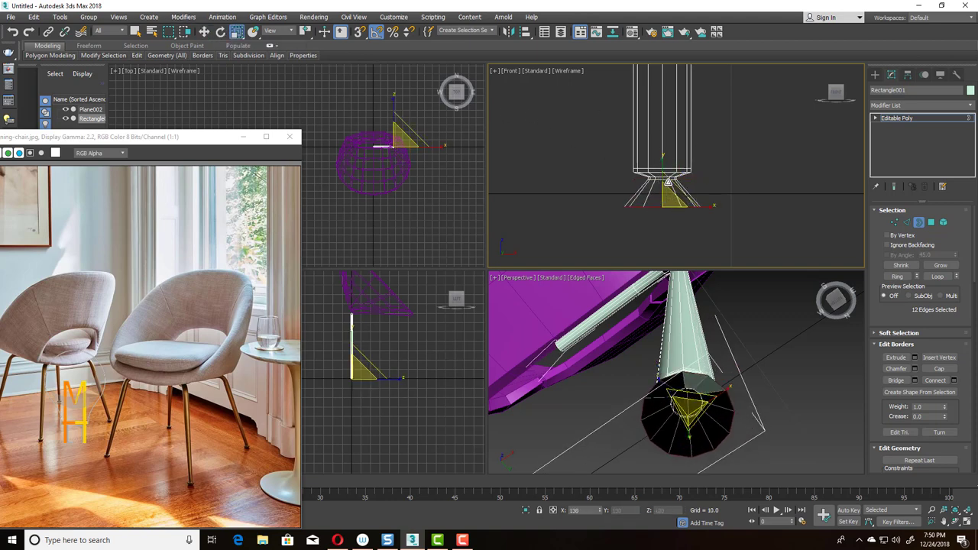
key(w)
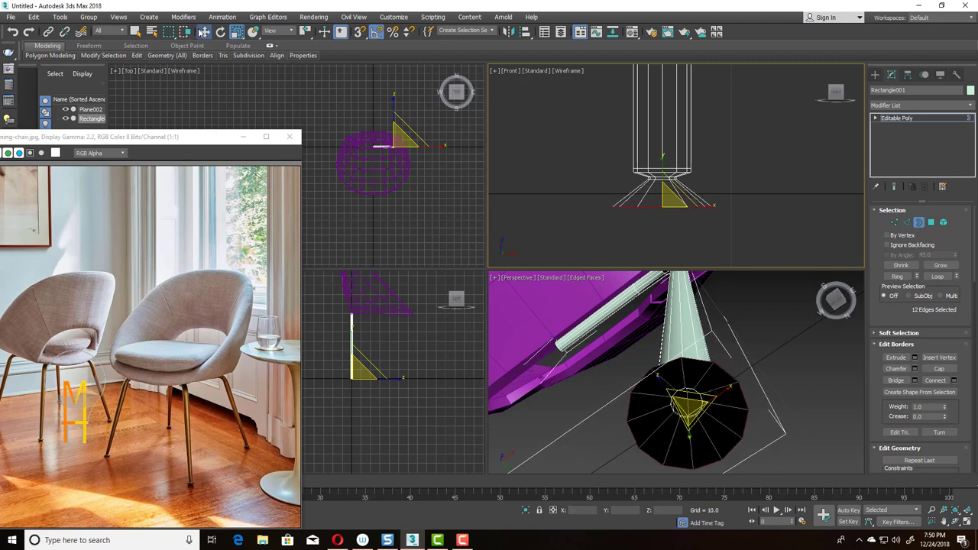
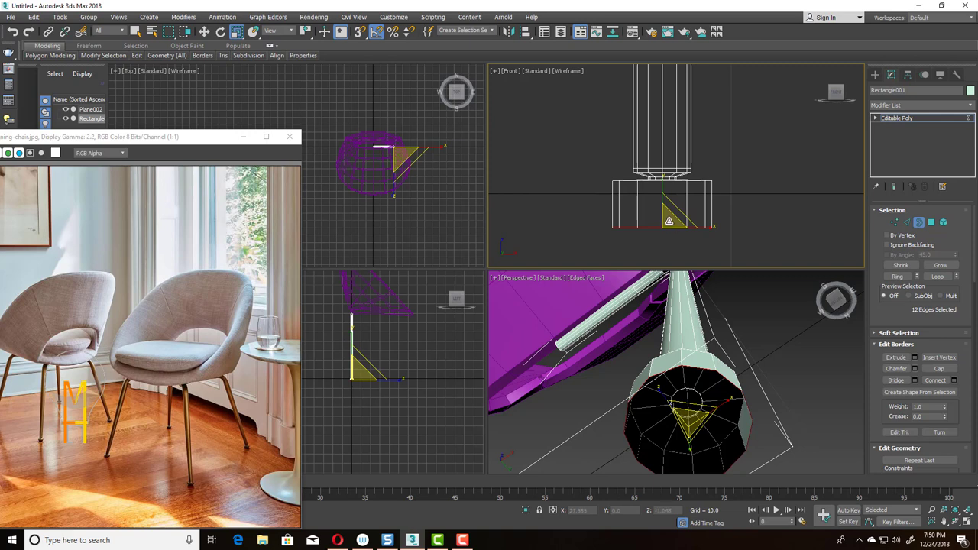
- Scale the leg's bottom border down to a narrow tip and cap it closed
drag(669, 221, 654, 256)
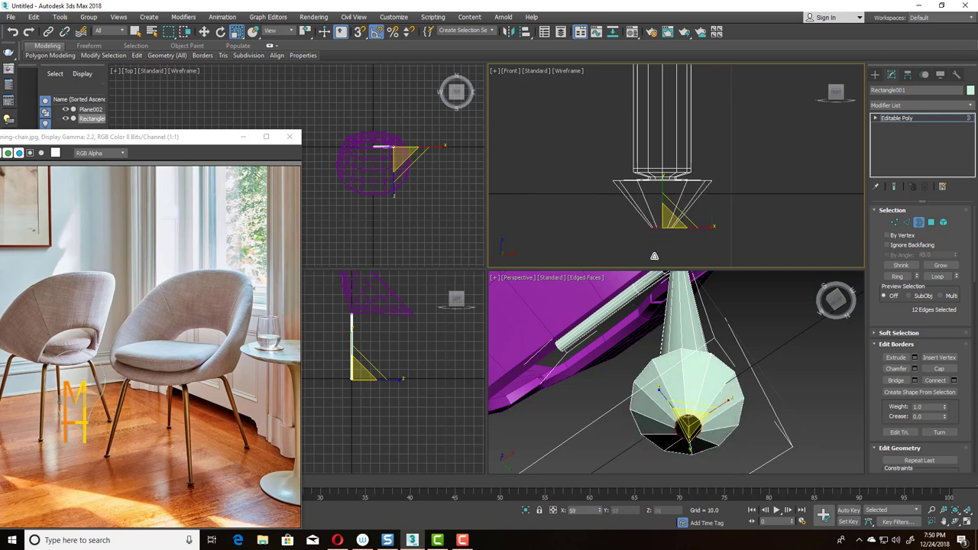
drag(666, 219, 665, 229)
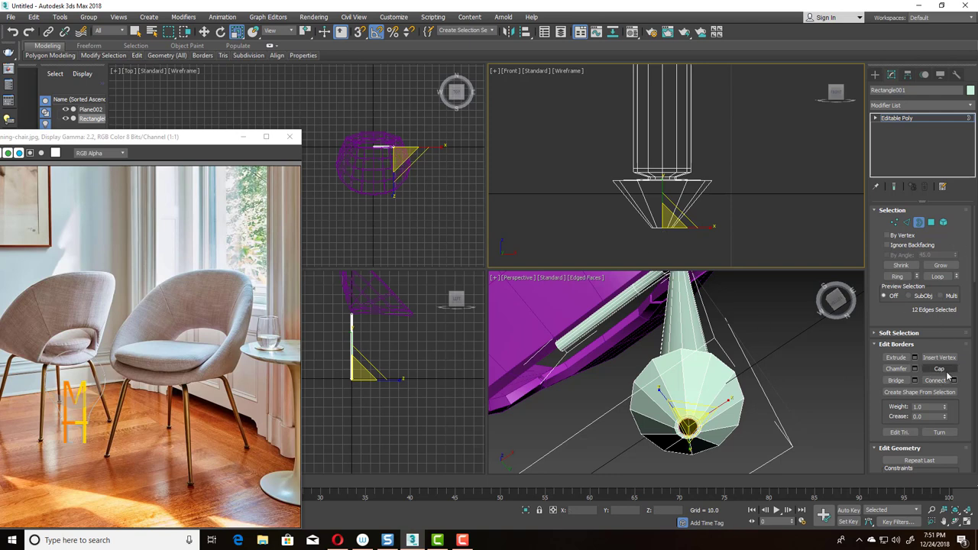
scroll(962, 350, down, 3)
click(945, 399)
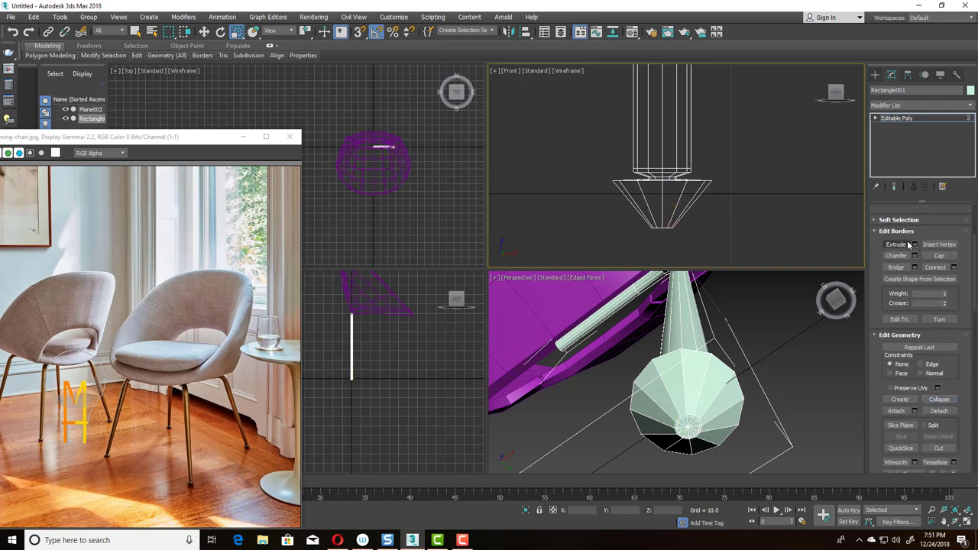
- Connect the foot's edge ring with 2 segments and Pinch 75 to add two loops
click(876, 120)
click(893, 136)
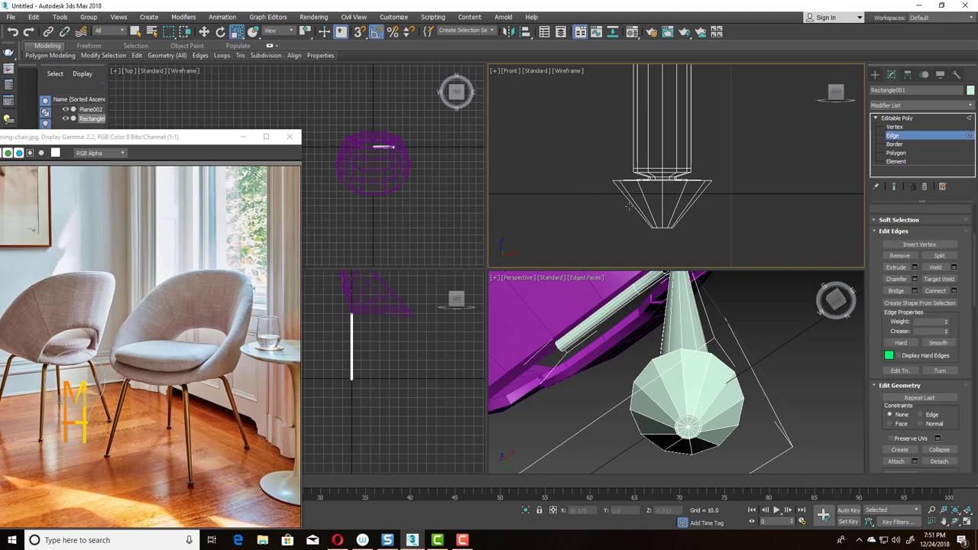
click(675, 216)
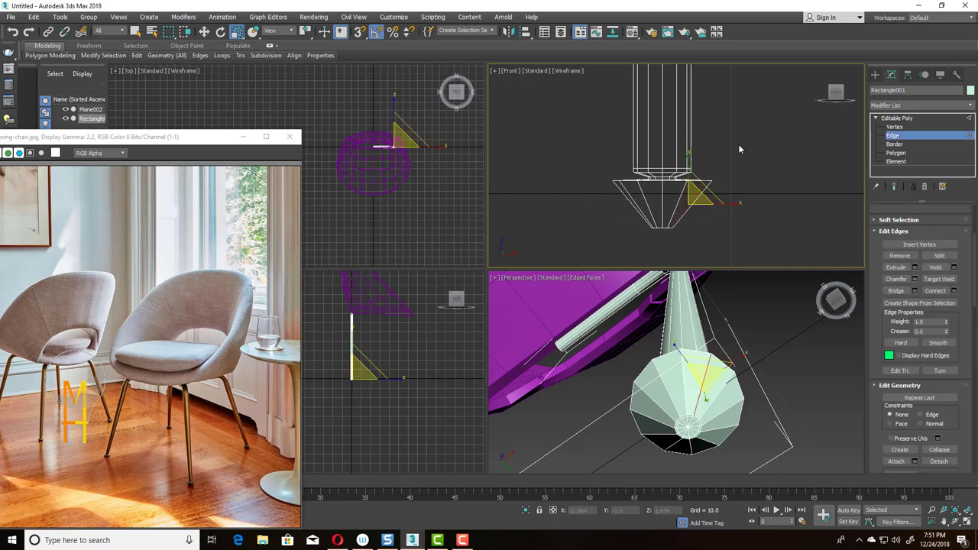
scroll(928, 306, up, 3)
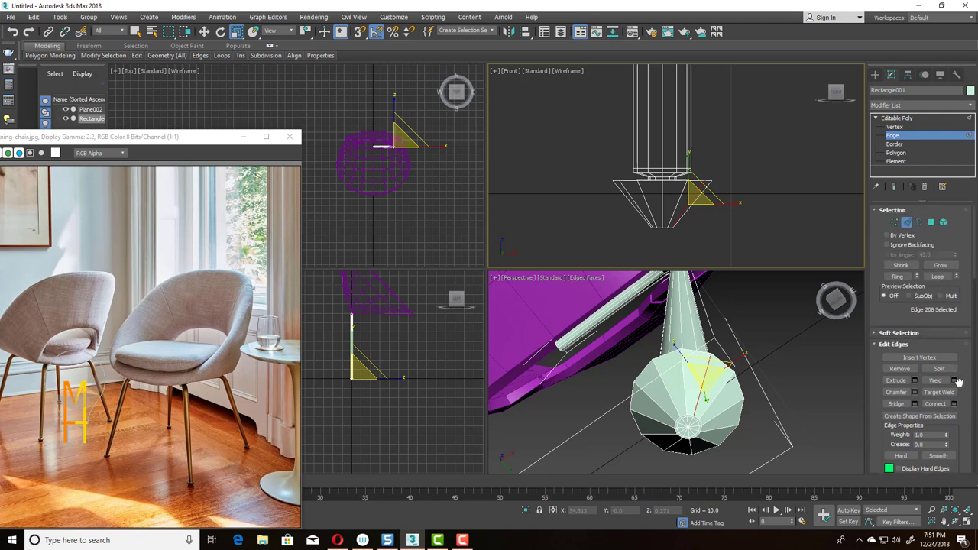
click(899, 275)
click(952, 403)
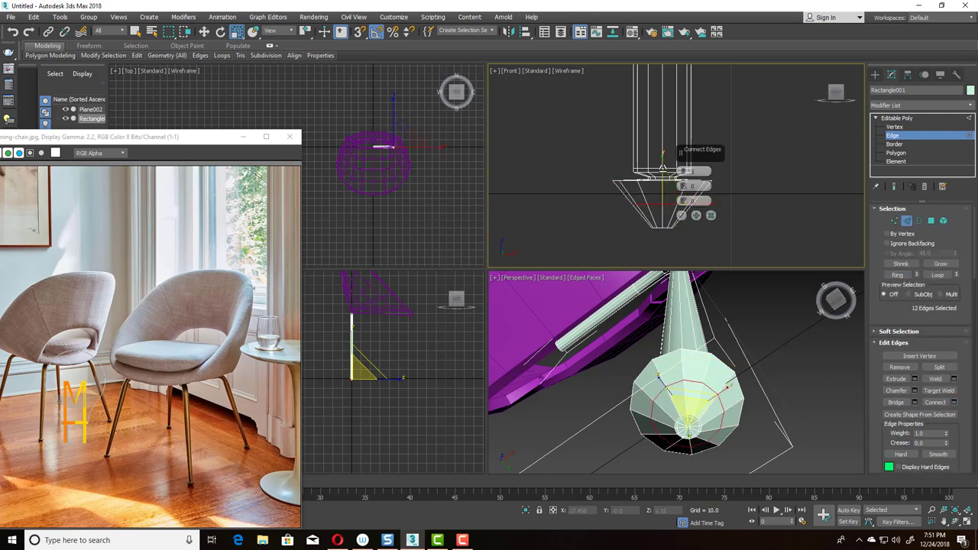
click(683, 170)
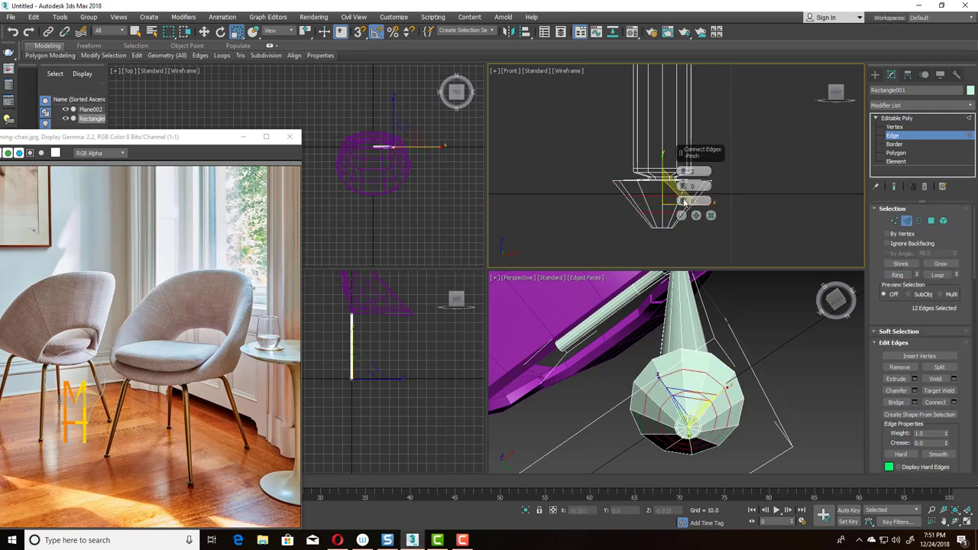
drag(682, 185, 643, 34)
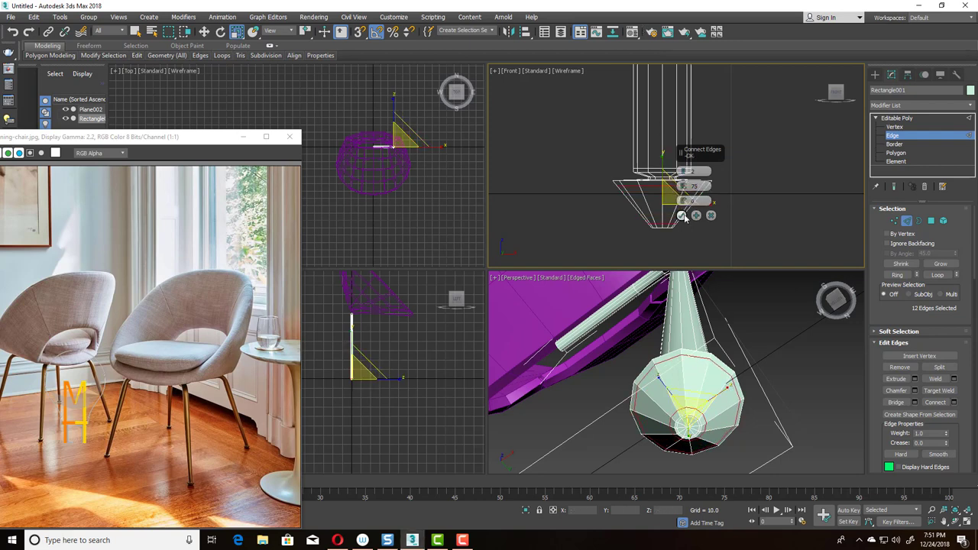
click(681, 215)
click(761, 321)
click(932, 509)
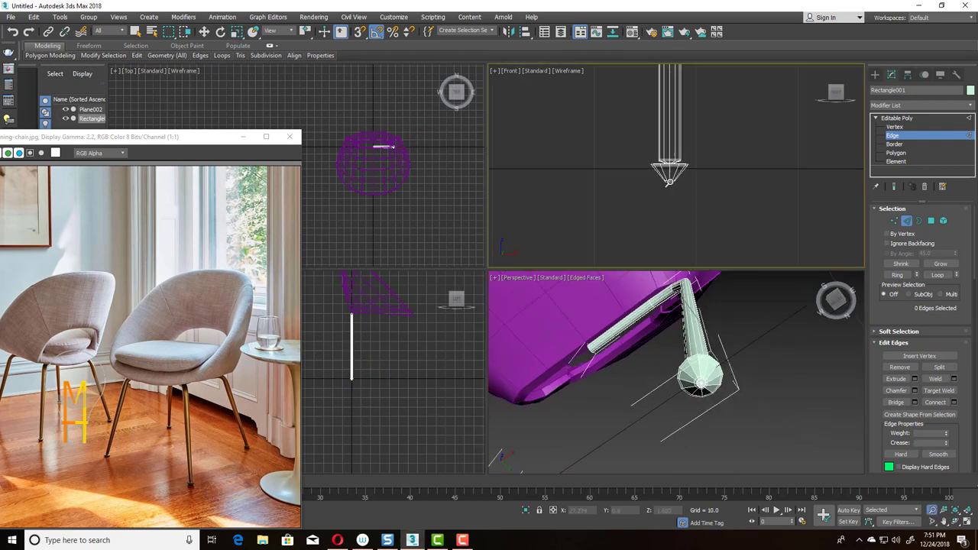
mouse_move(662, 199)
mouse_down()
mouse_move(659, 164)
mouse_move(695, 143)
mouse_up()
- Inspect the leg's bend vertices at Vertex level, then return to object level
right_click(695, 142)
middle_drag(695, 142, 717, 127)
right_click(719, 144)
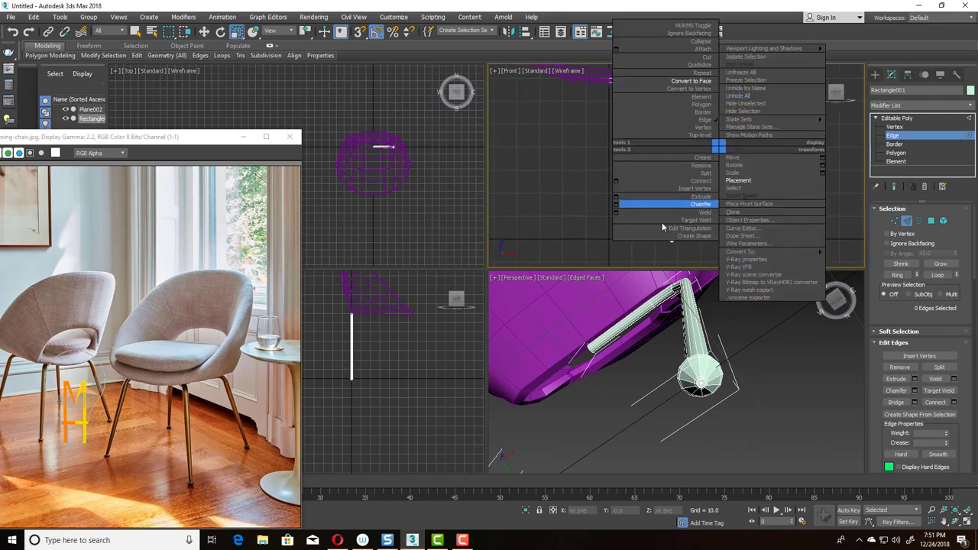
click(755, 206)
click(895, 221)
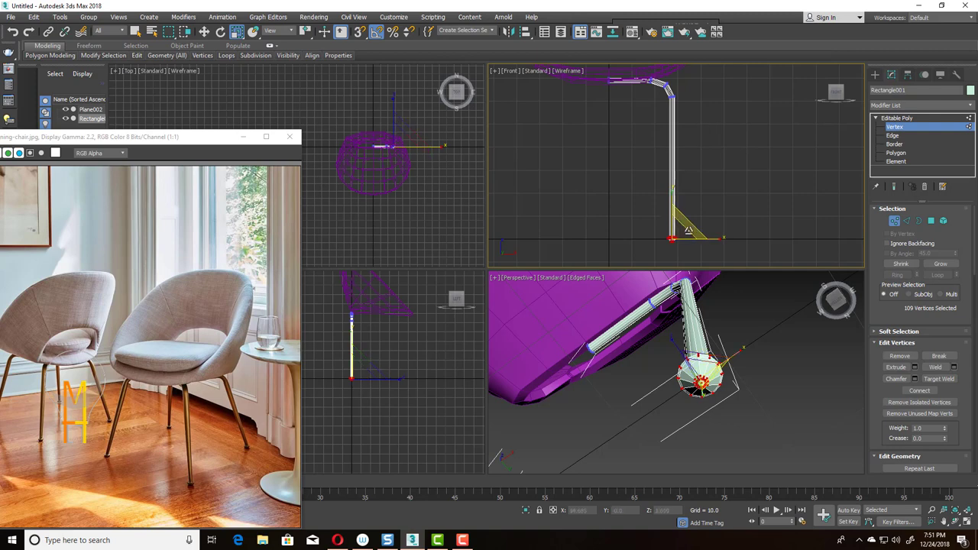
mouse_move(710, 94)
middle_down()
mouse_move(716, 143)
mouse_move(697, 104)
middle_up()
click(715, 142)
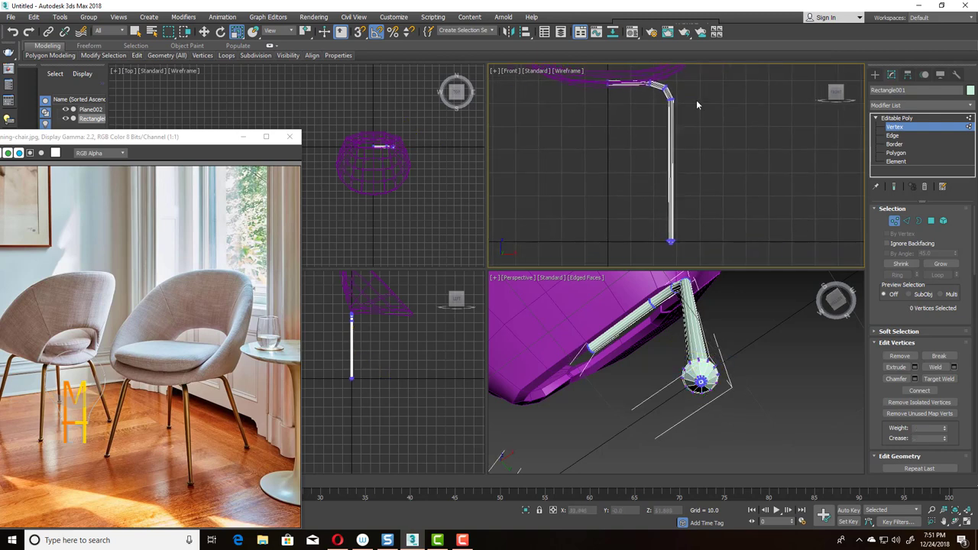
drag(692, 85, 657, 122)
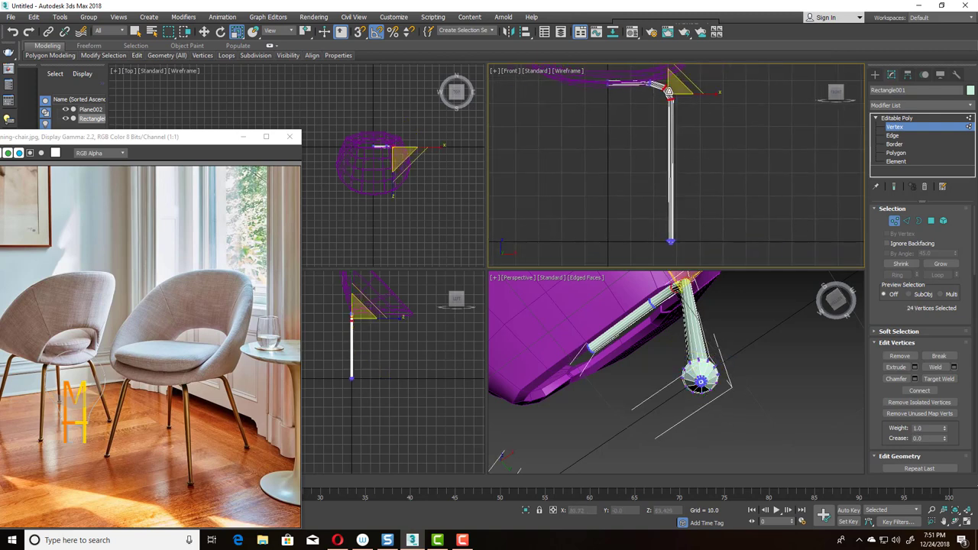
click(623, 130)
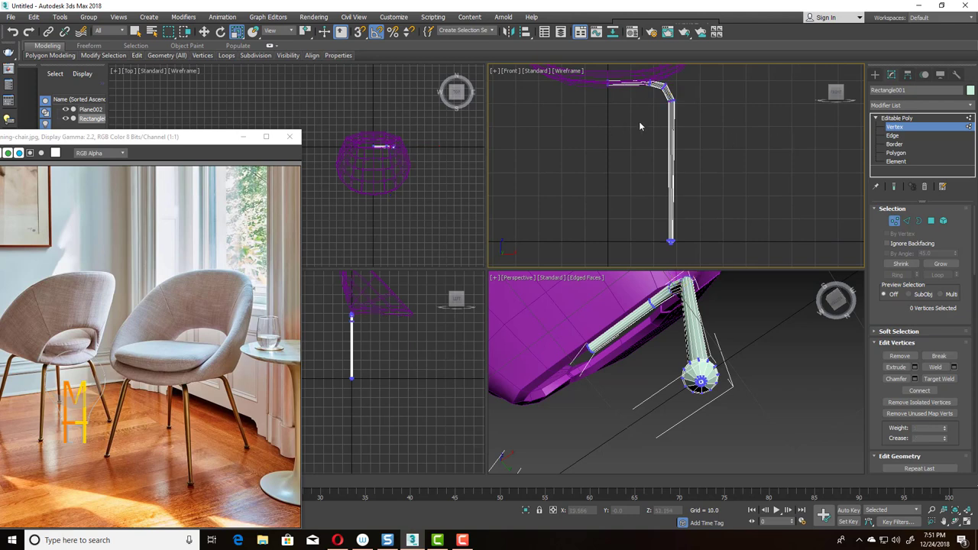
click(894, 221)
- Move the leg's pivot to X 0 using Affect Pivot Only
click(908, 74)
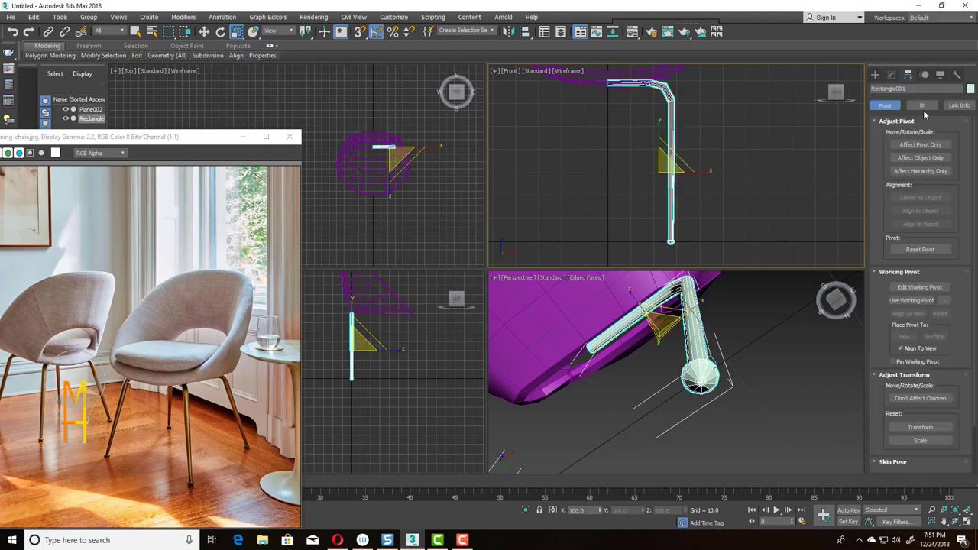
click(921, 145)
click(204, 31)
right_click(204, 32)
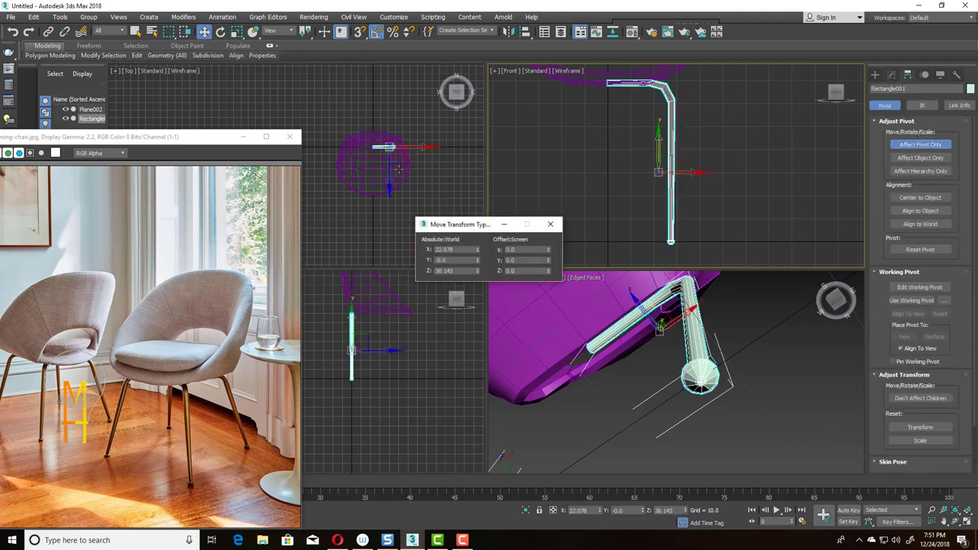
right_click(477, 255)
click(550, 224)
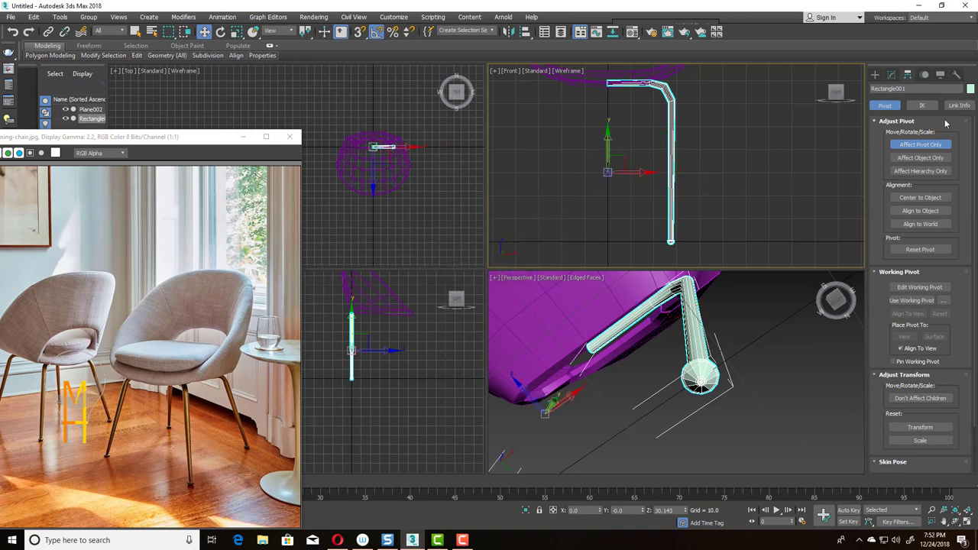
click(949, 146)
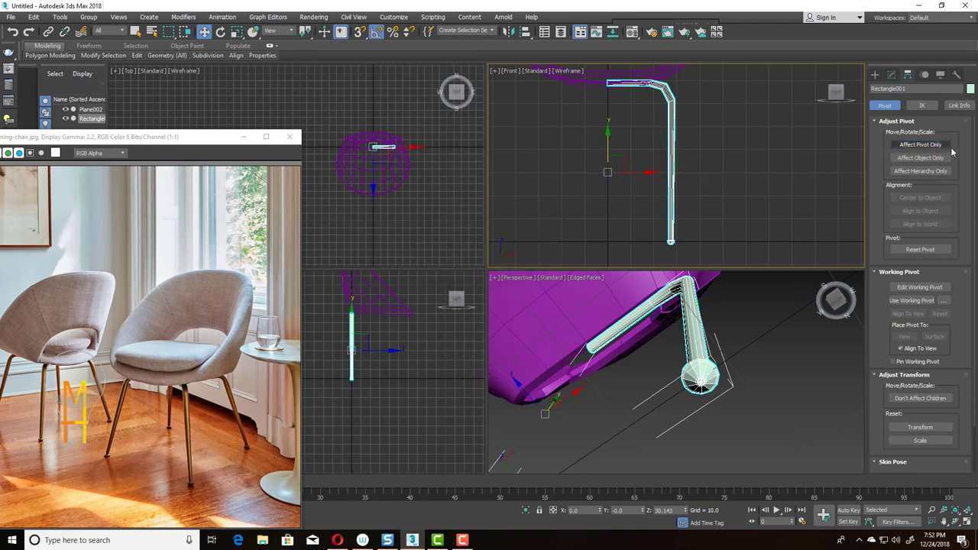
- Add a Symmetry modifier to mirror the leg into a joined pair
click(891, 75)
click(925, 106)
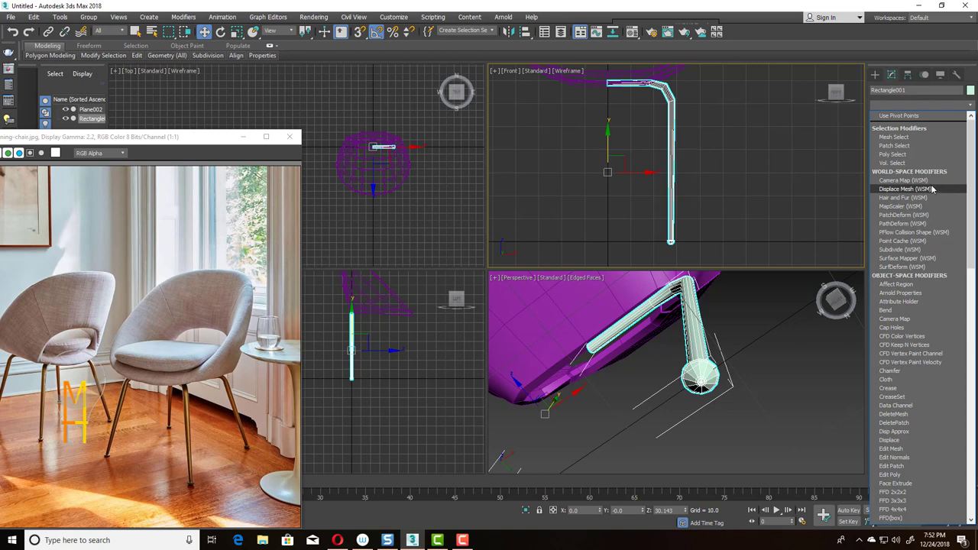
drag(972, 252, 961, 434)
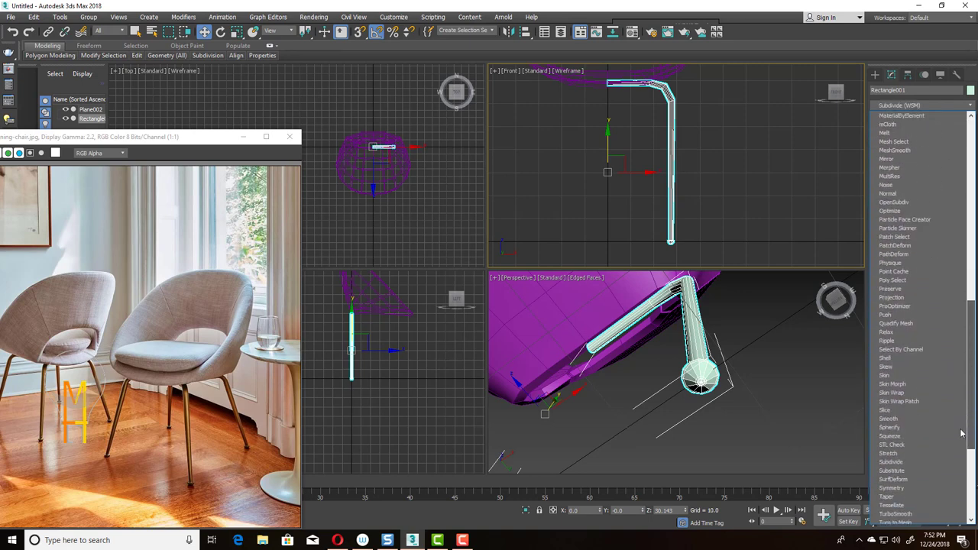
click(902, 487)
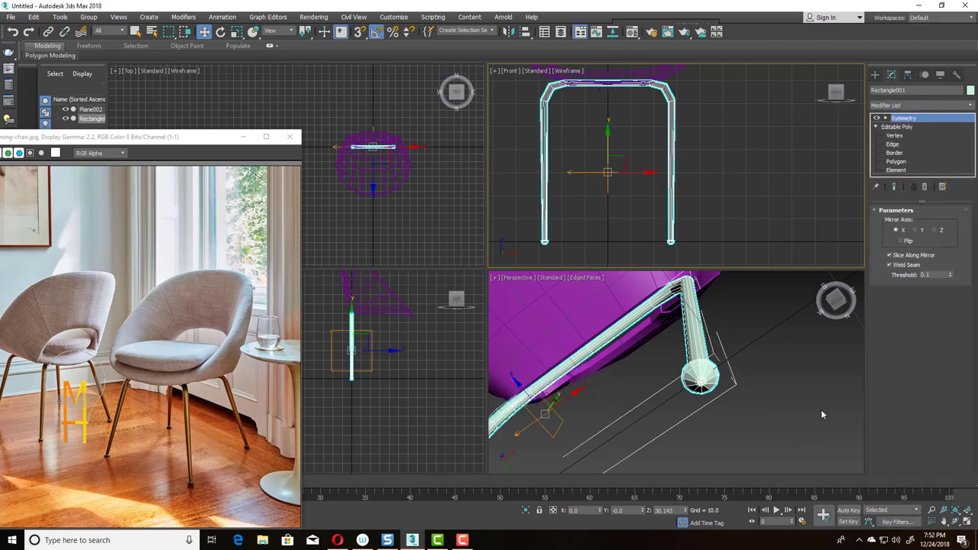
- Move the mirrored legs along Y in the Top view so they sit under the seat
alt+middle_drag(821, 410, 810, 344)
click(932, 510)
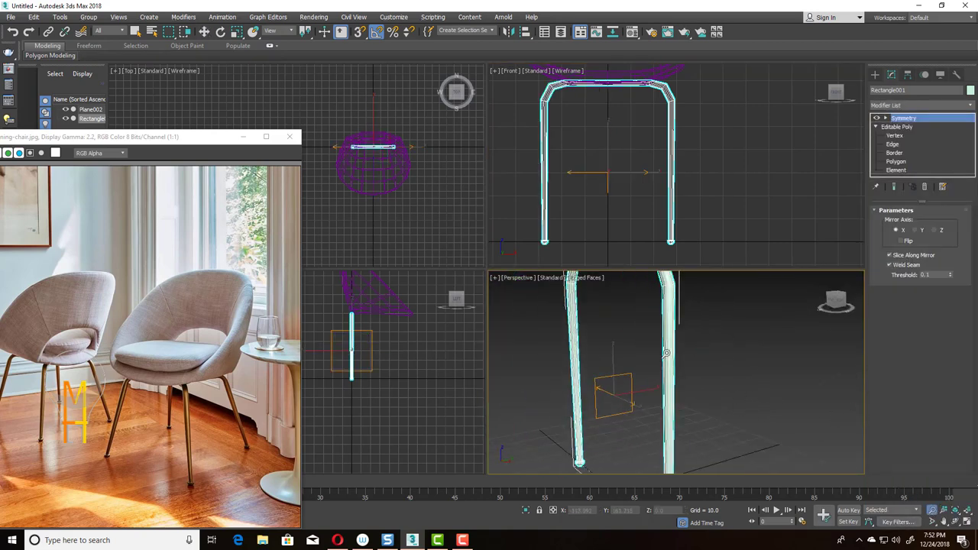
mouse_move(667, 353)
mouse_down()
mouse_move(696, 387)
mouse_move(682, 382)
mouse_up()
key(w)
right_click(429, 181)
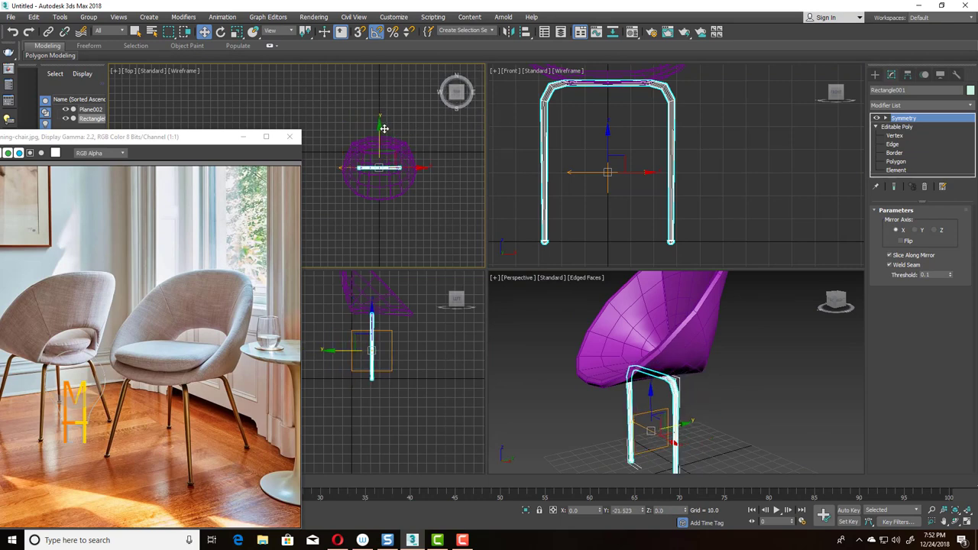
drag(380, 113, 422, 200)
click(221, 33)
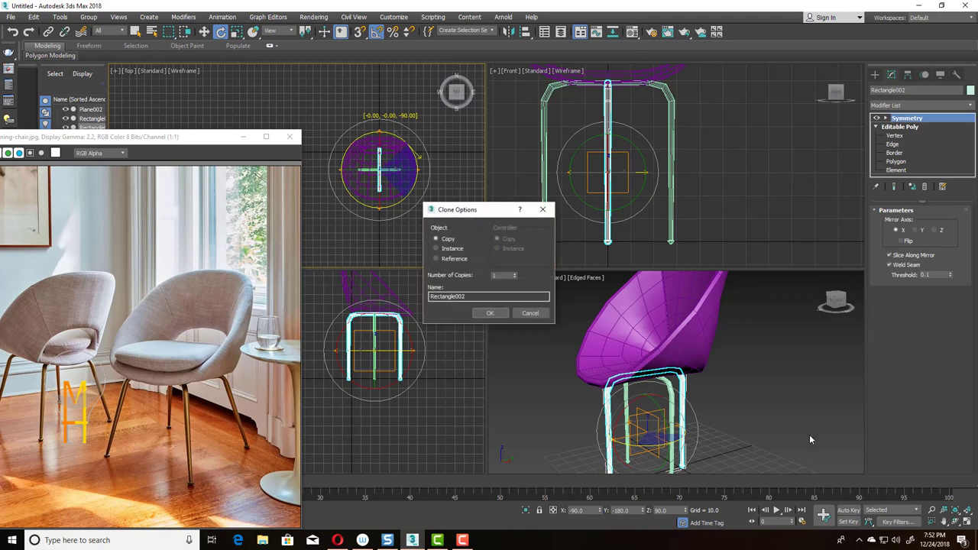
- Confirm the rotated copy of the legs and select Rectangle002
click(490, 312)
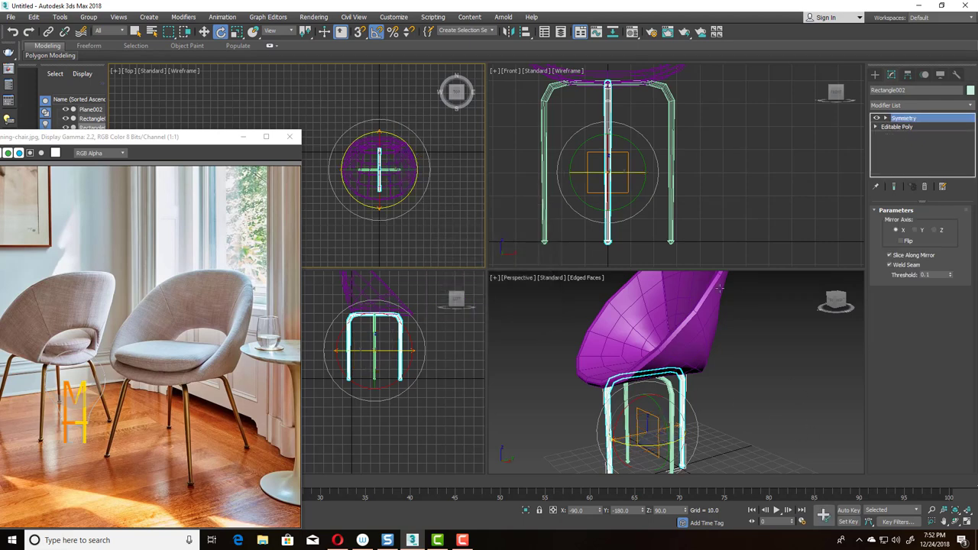
scroll(658, 229, down, 5)
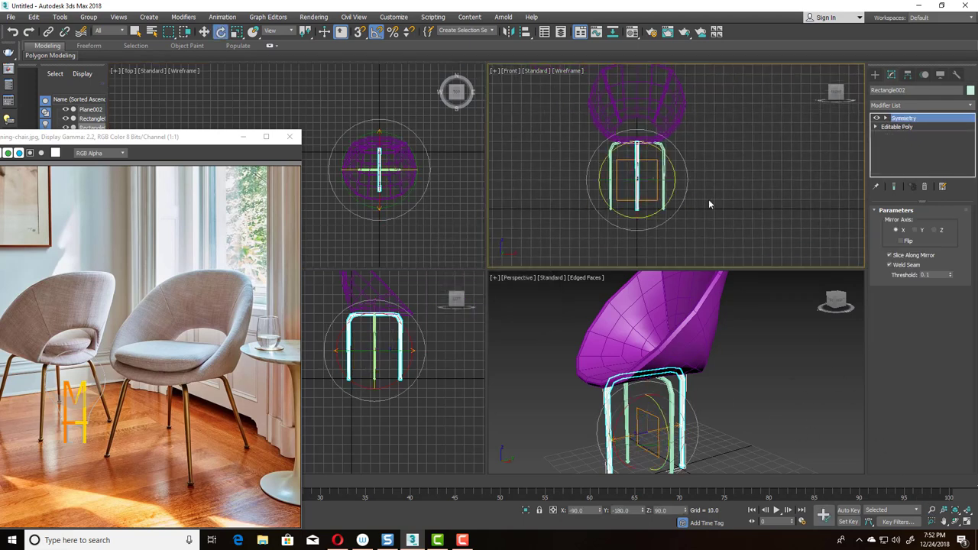
click(933, 107)
click(660, 188)
click(642, 188)
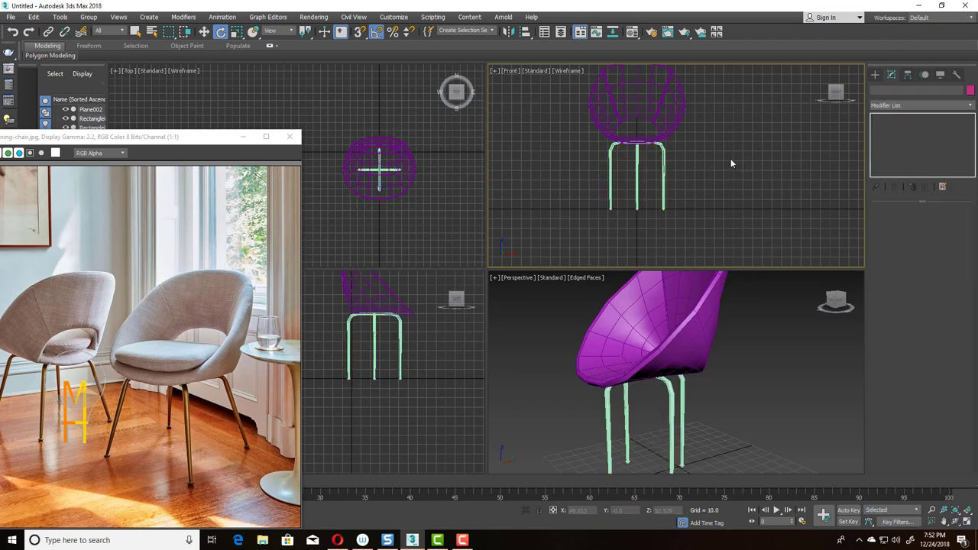
click(634, 185)
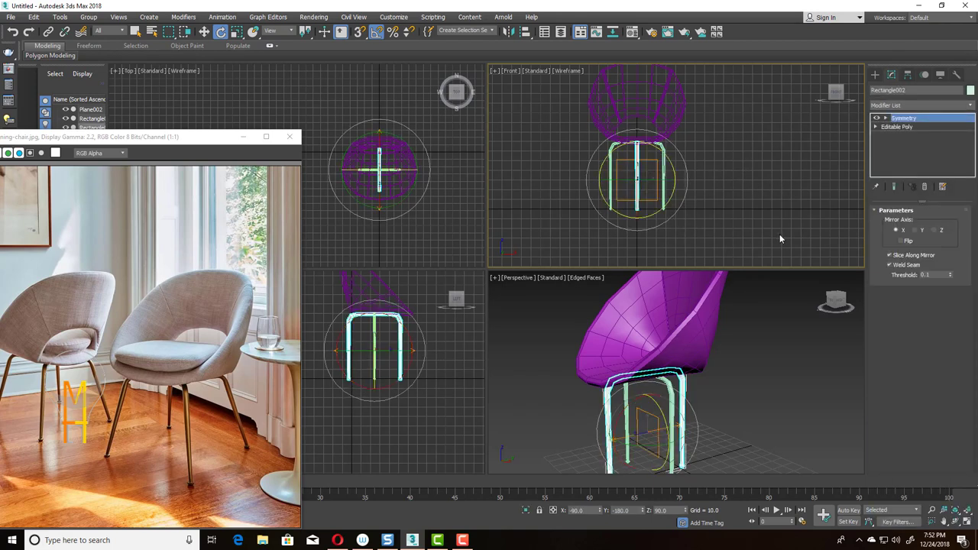
alt+middle_drag(753, 321, 808, 403)
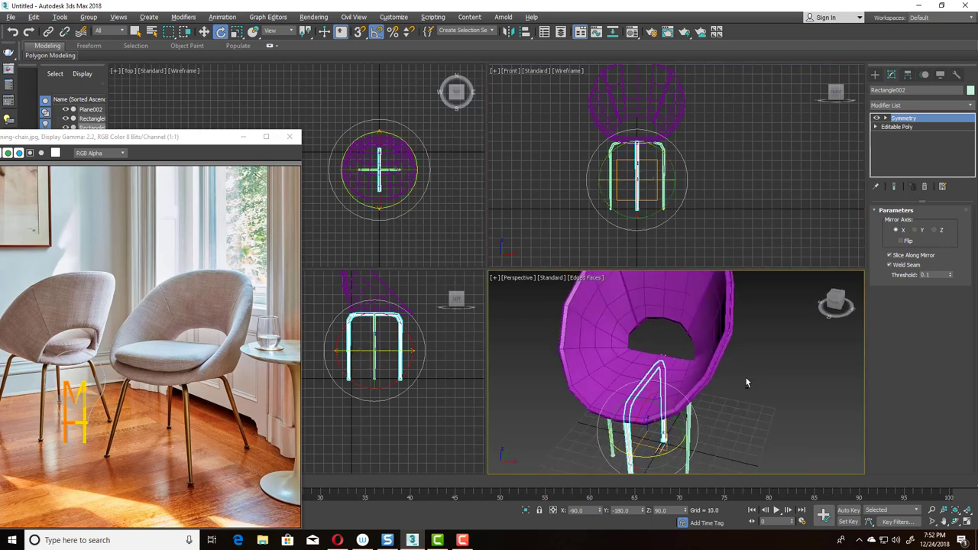
key(z)
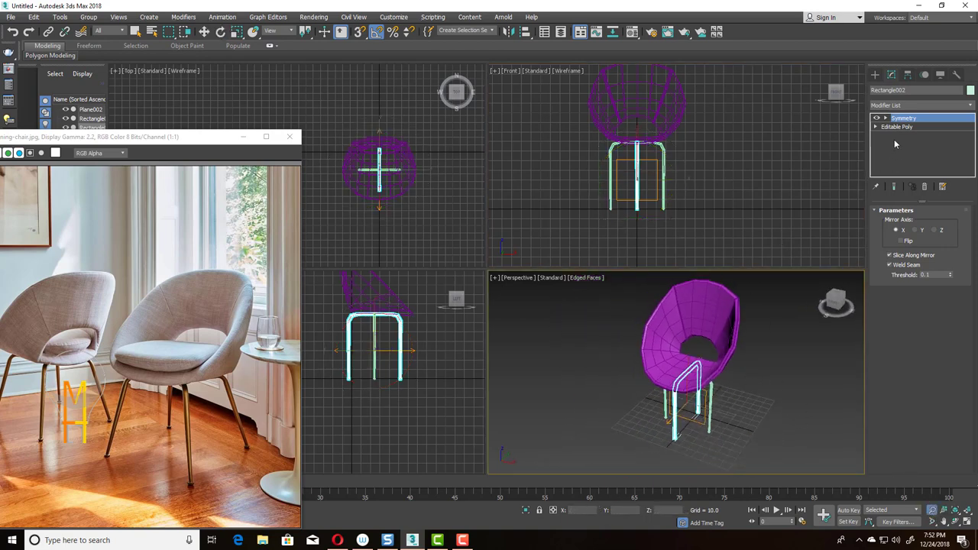
- Add an Edit Poly modifier and attach the copied legs to Rectangle002
click(928, 106)
click(913, 142)
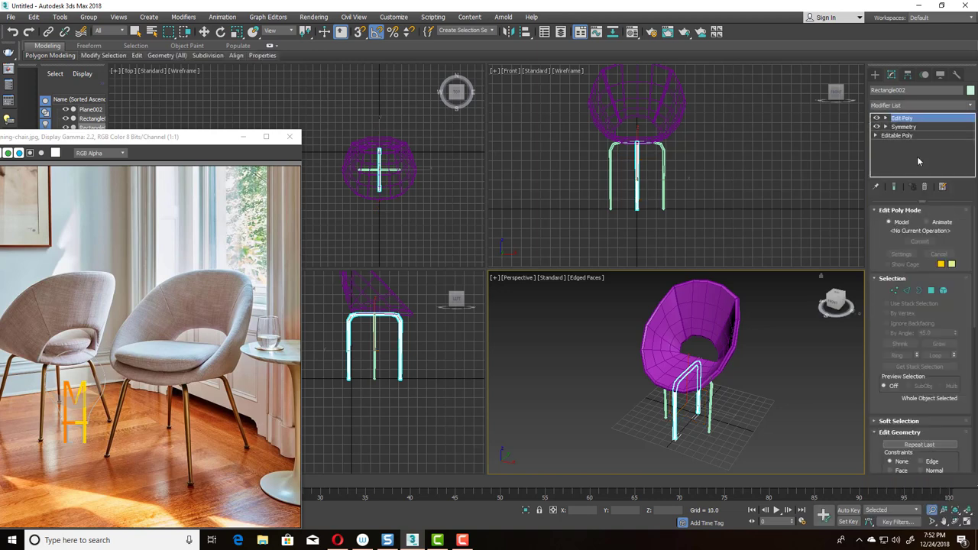
drag(964, 321, 951, 205)
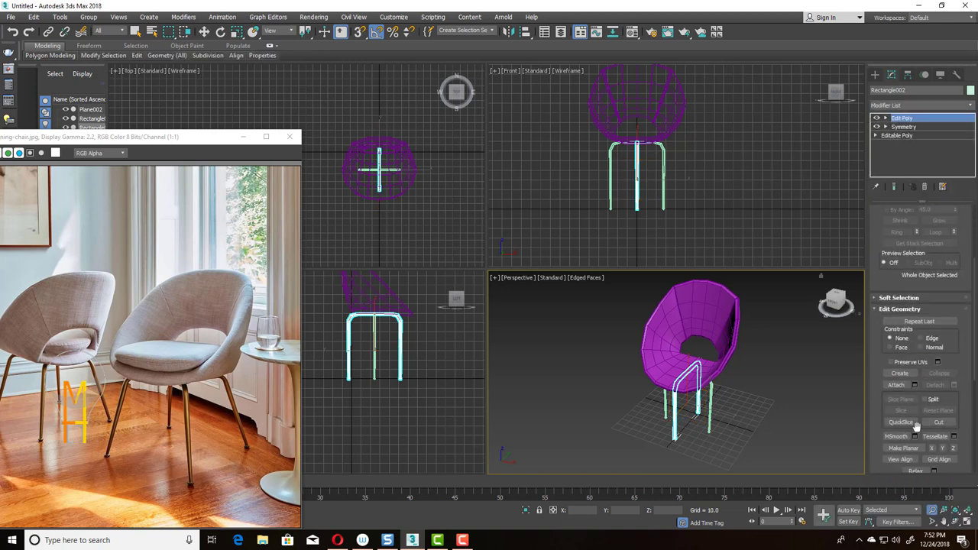
drag(967, 371, 970, 195)
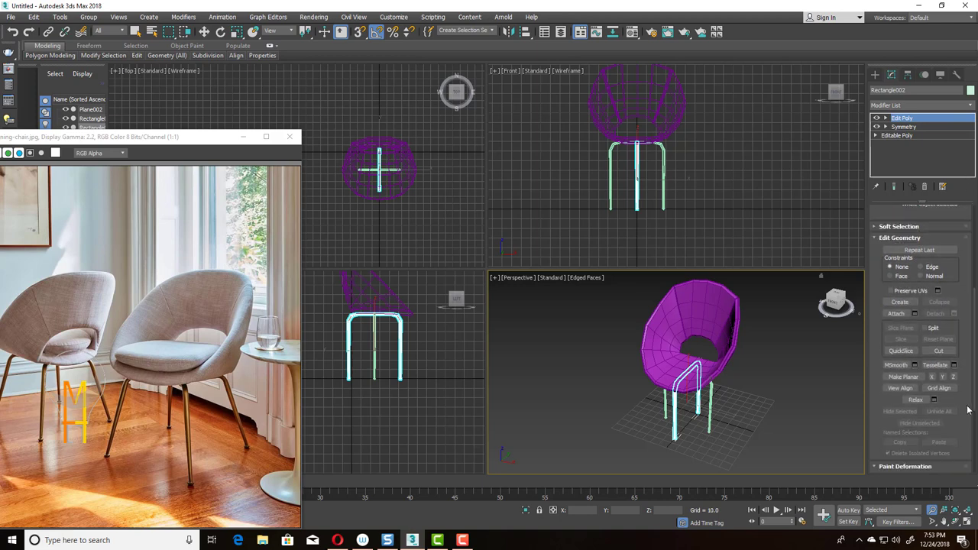
drag(963, 402, 963, 398)
click(897, 309)
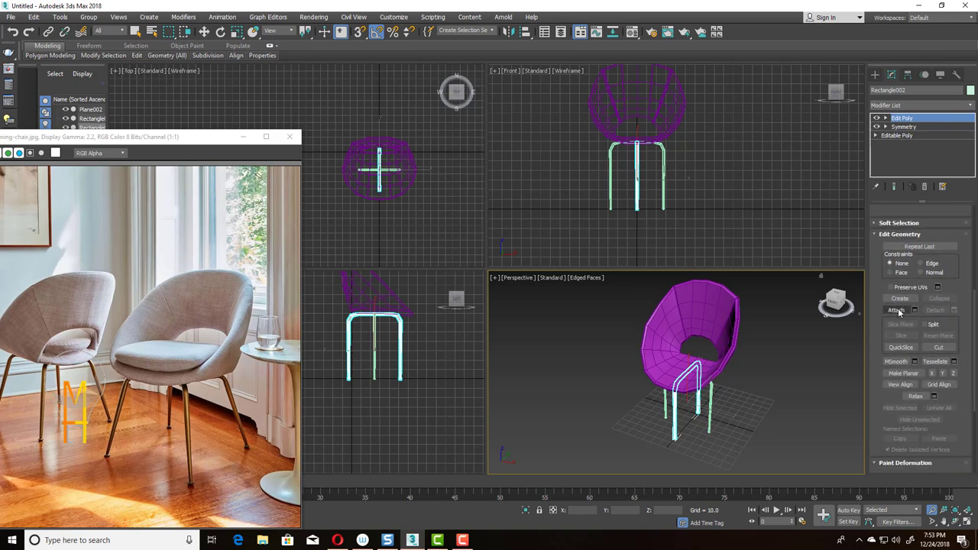
click(662, 205)
- Add FFD 2x2x2 to the legs and scale its bottom control points outward
key(w)
click(925, 105)
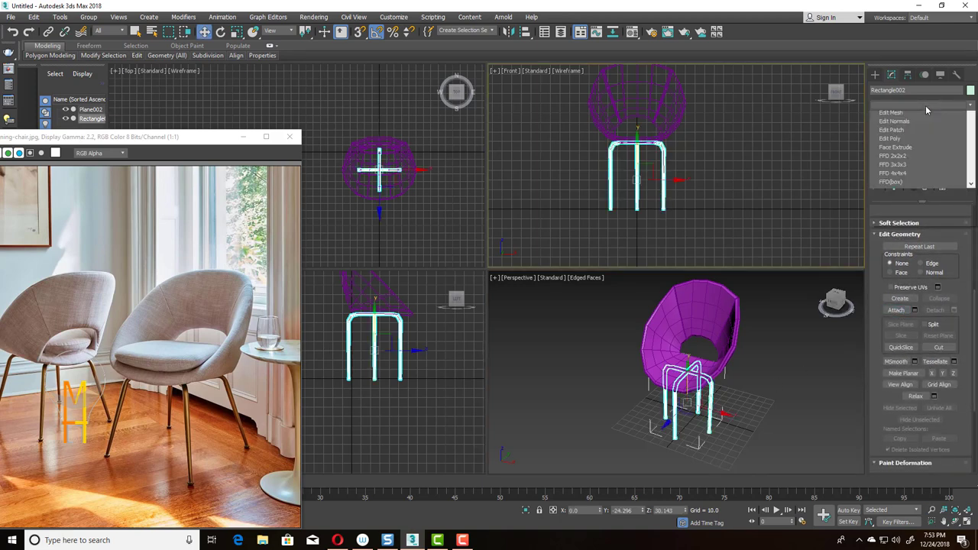
scroll(930, 140, down, 5)
click(920, 130)
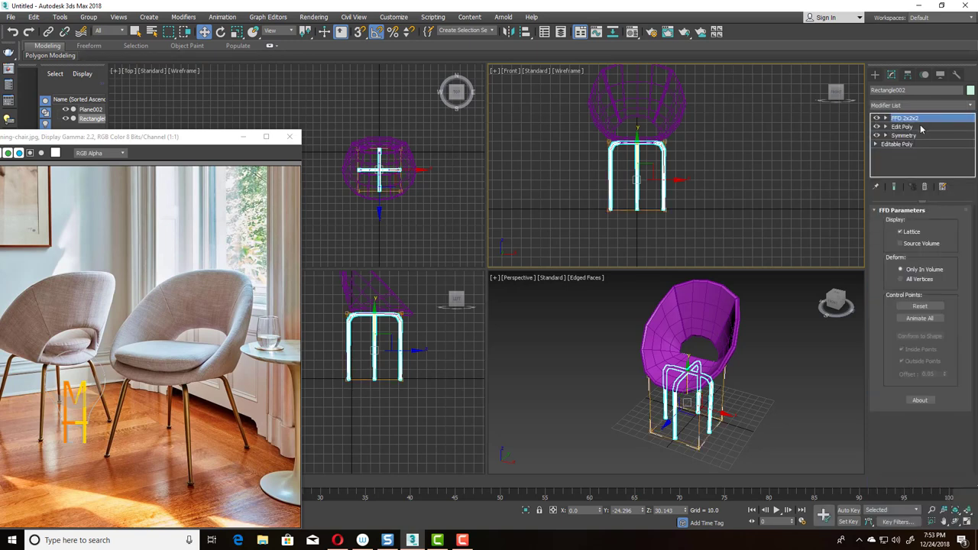
click(885, 118)
click(913, 127)
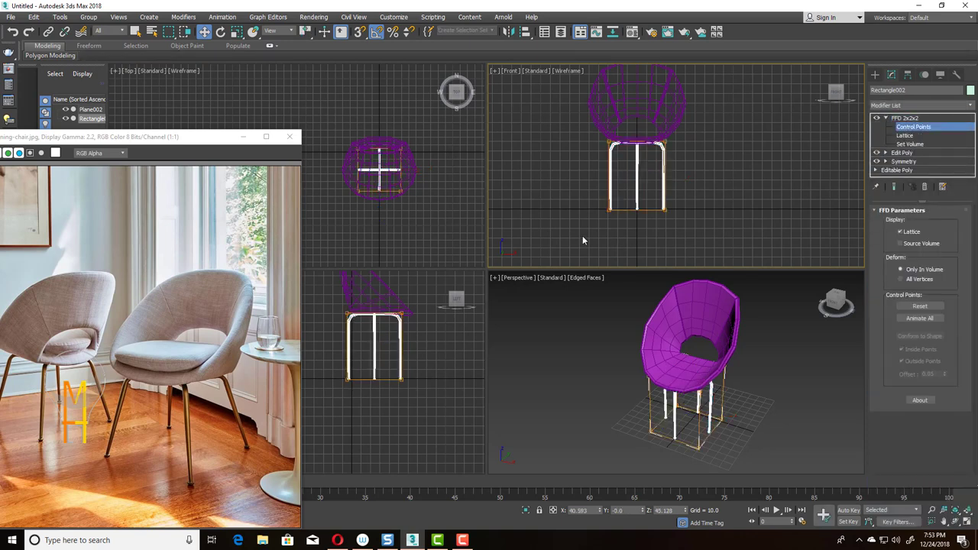
click(239, 31)
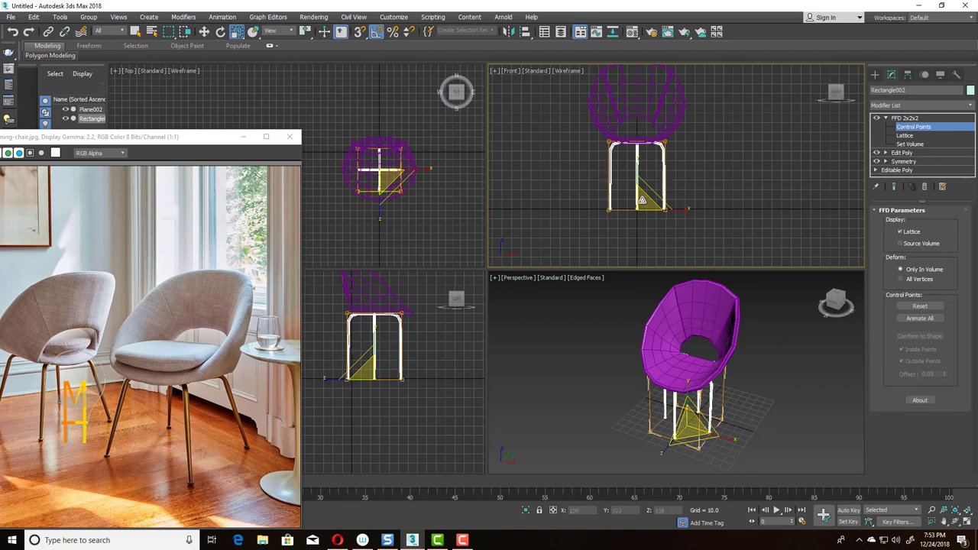
drag(648, 197, 653, 160)
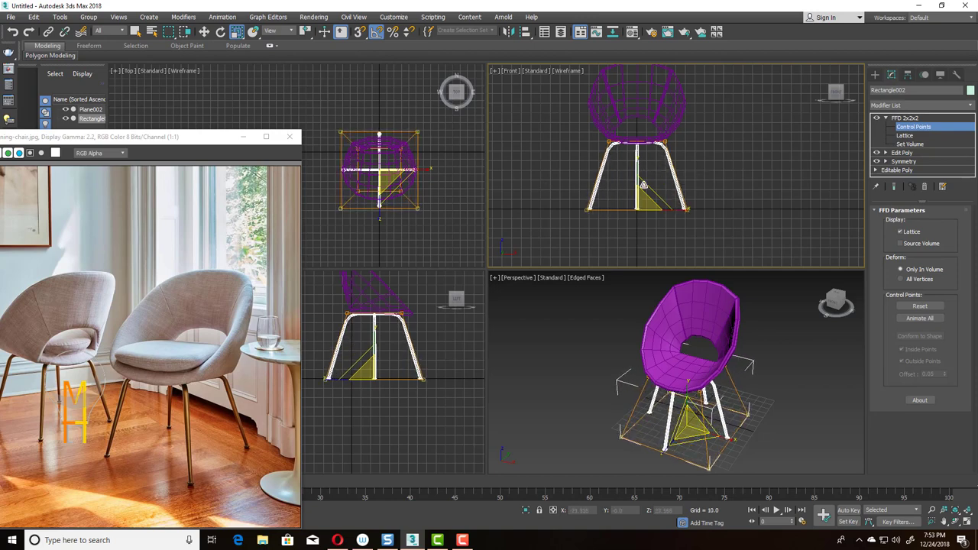
click(905, 118)
- Rotate the legs -45° in the Top view so they run diagonally
click(204, 31)
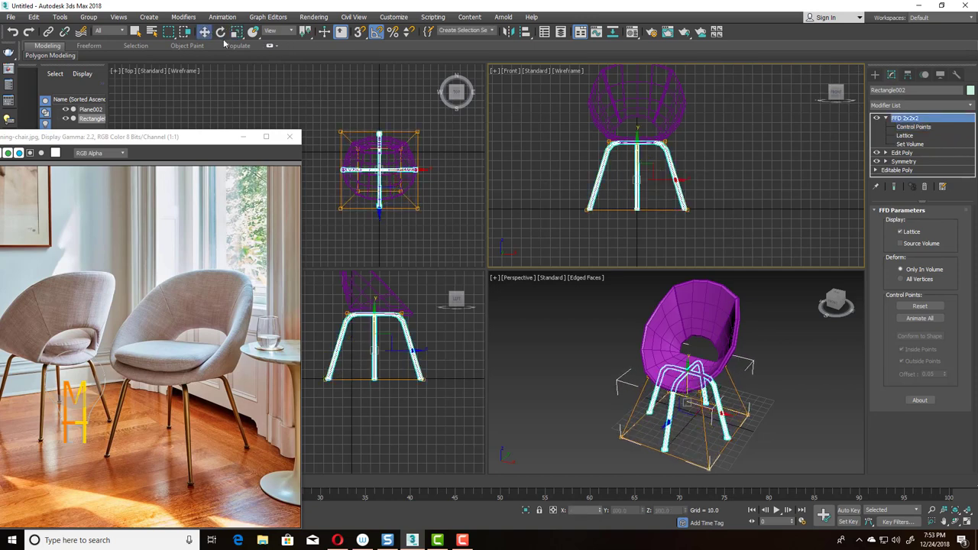
click(220, 31)
click(416, 157)
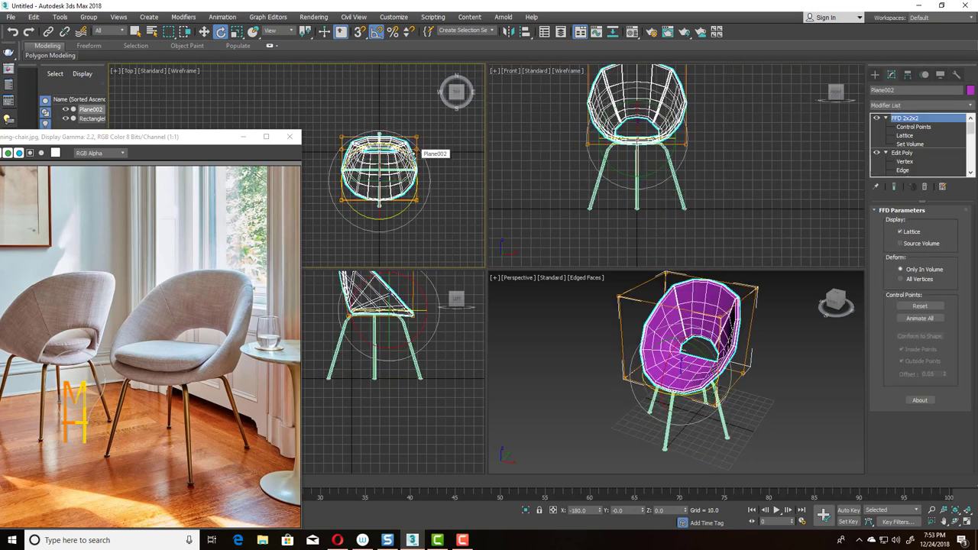
click(411, 349)
click(411, 348)
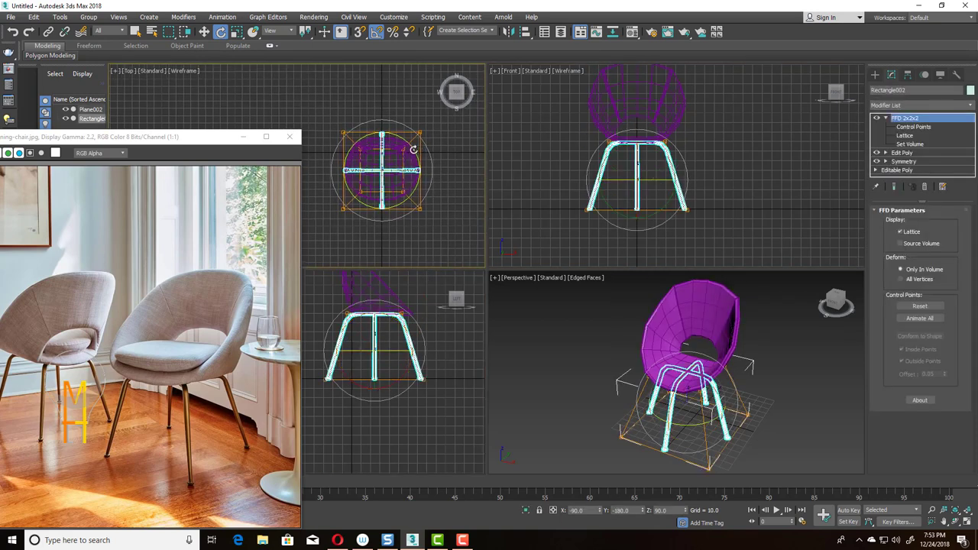
mouse_move(415, 149)
mouse_down()
mouse_move(396, 124)
mouse_move(446, 167)
mouse_up()
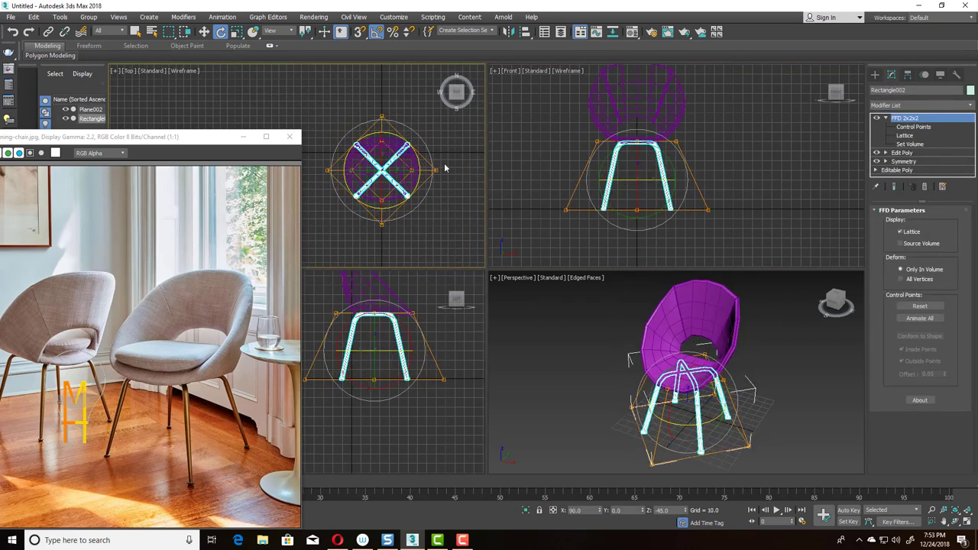
- Scale the lattice control points outward in the front view to splay the legs
alt+middle_drag(703, 354, 675, 344)
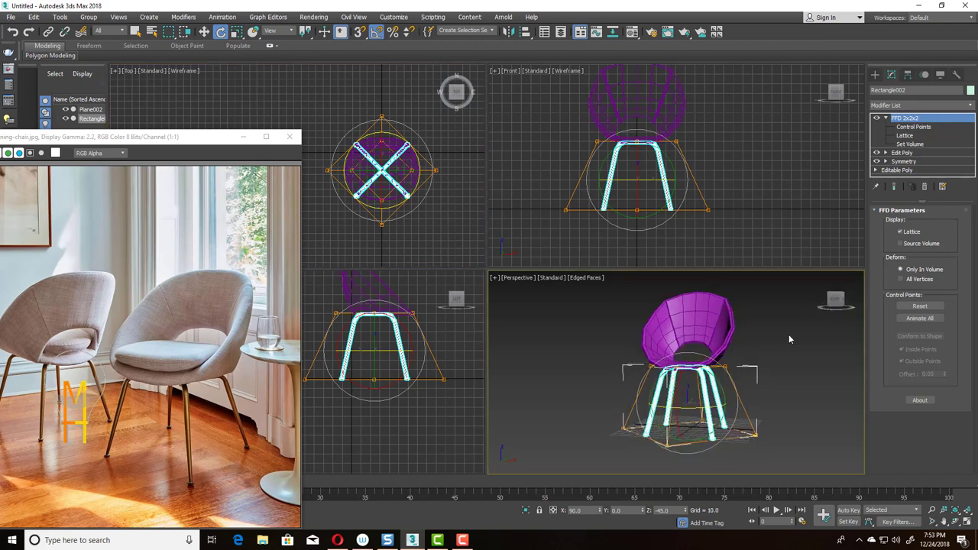
key(1)
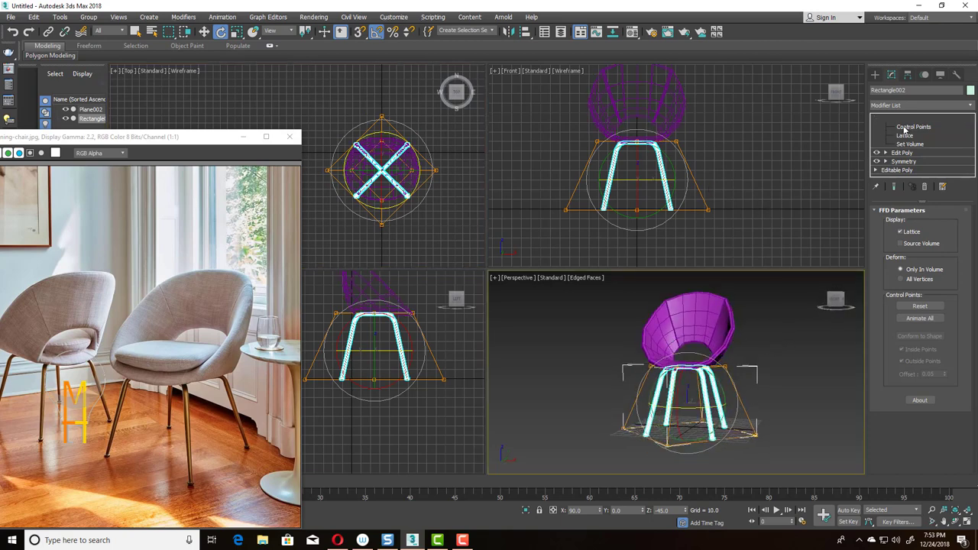
drag(783, 176, 634, 243)
key(r)
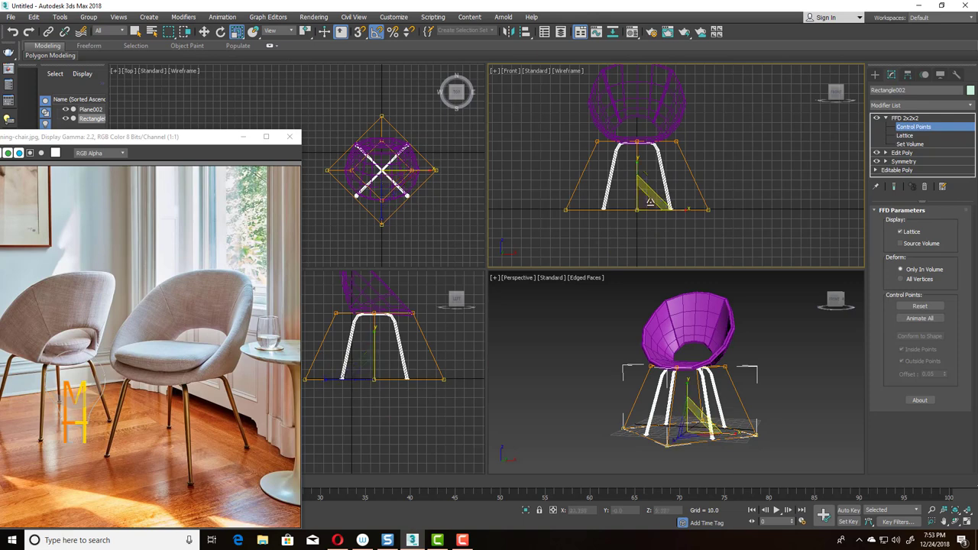
drag(650, 201, 644, 197)
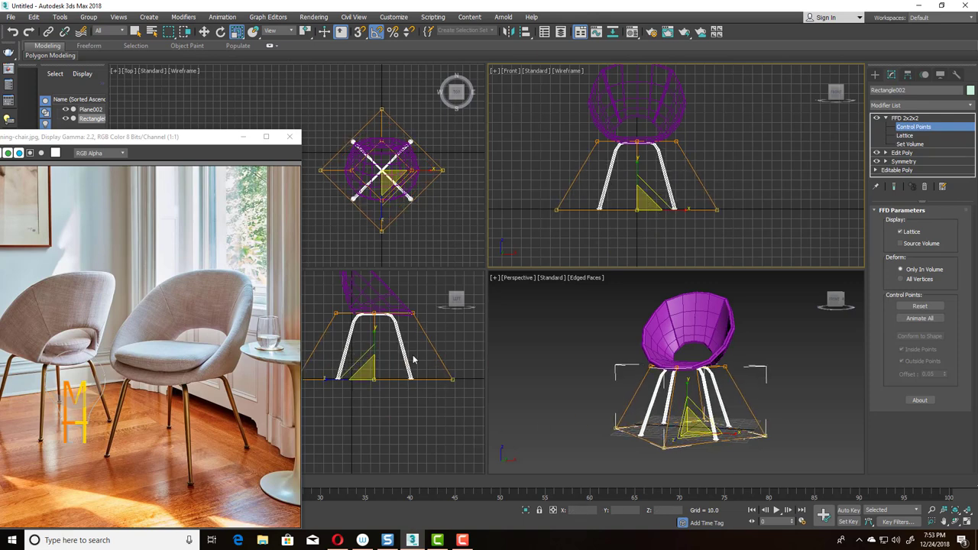
mouse_move(321, 297)
mouse_down()
mouse_move(417, 327)
mouse_move(275, 73)
mouse_up()
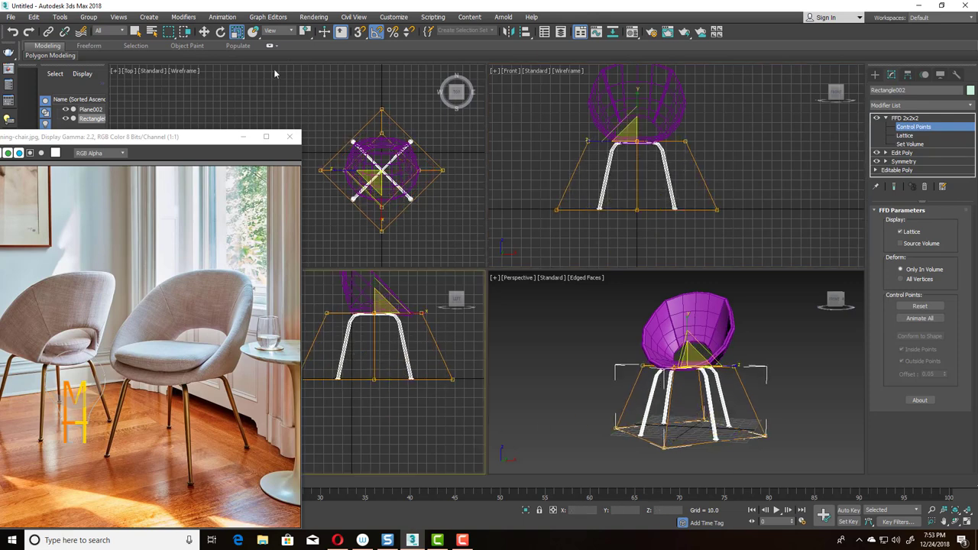
key(w)
middle_drag(412, 314, 419, 318)
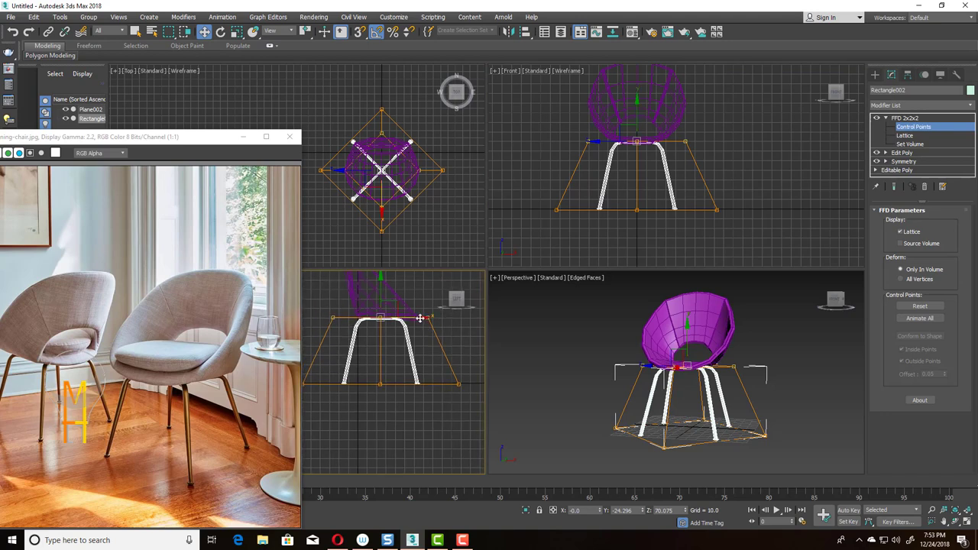
alt+middle_drag(688, 359, 729, 340)
click(905, 118)
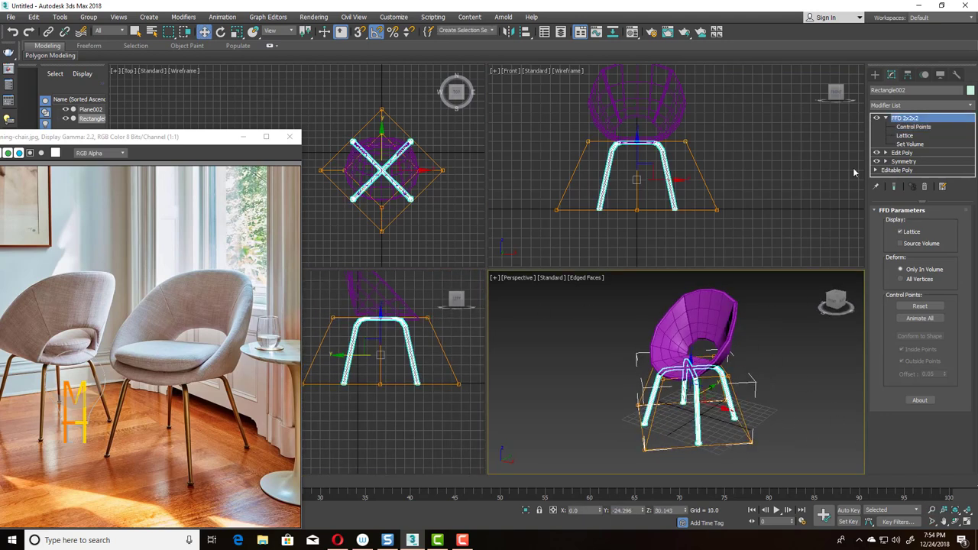
click(718, 329)
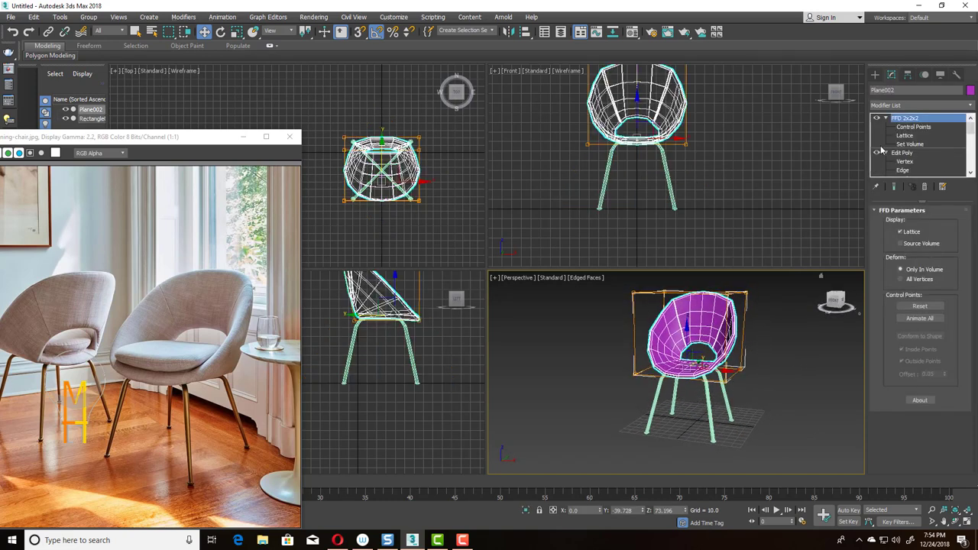
- Add an Edit Poly modifier above the seat's FFD and select its top-rim vertices
click(927, 106)
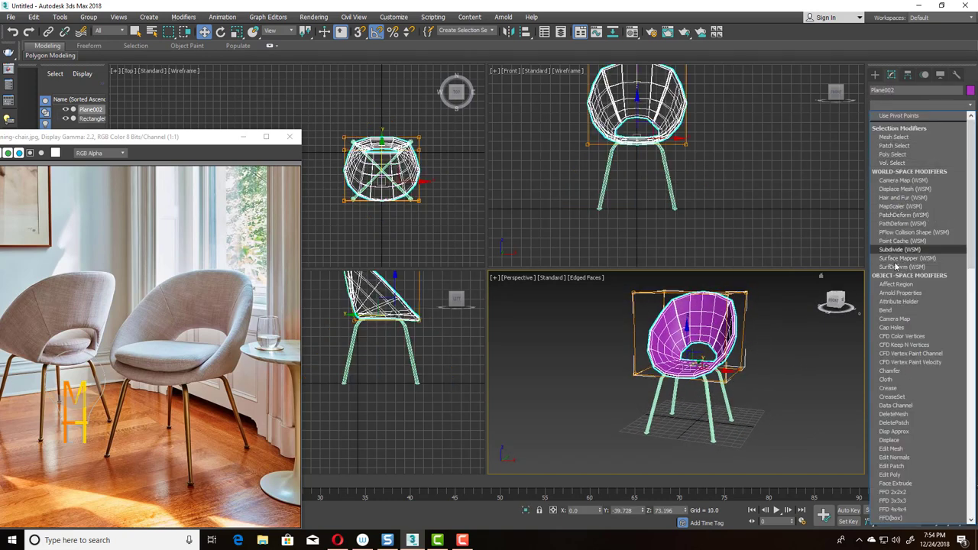
click(781, 348)
click(692, 336)
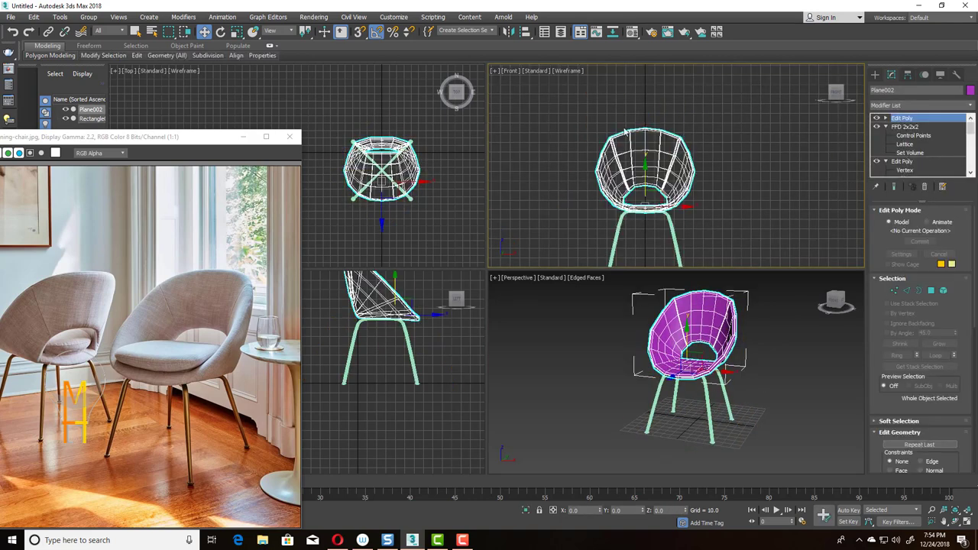
click(886, 118)
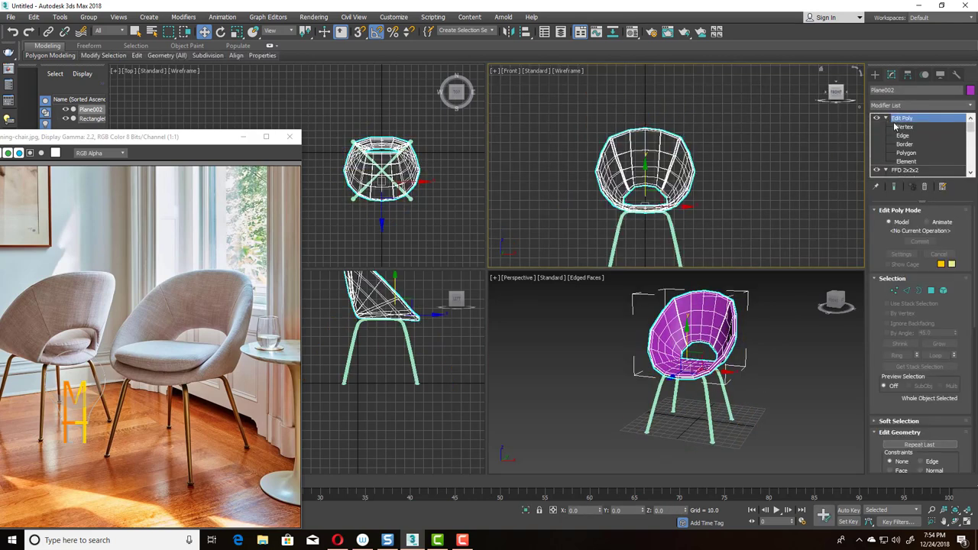
click(905, 126)
drag(676, 145, 604, 152)
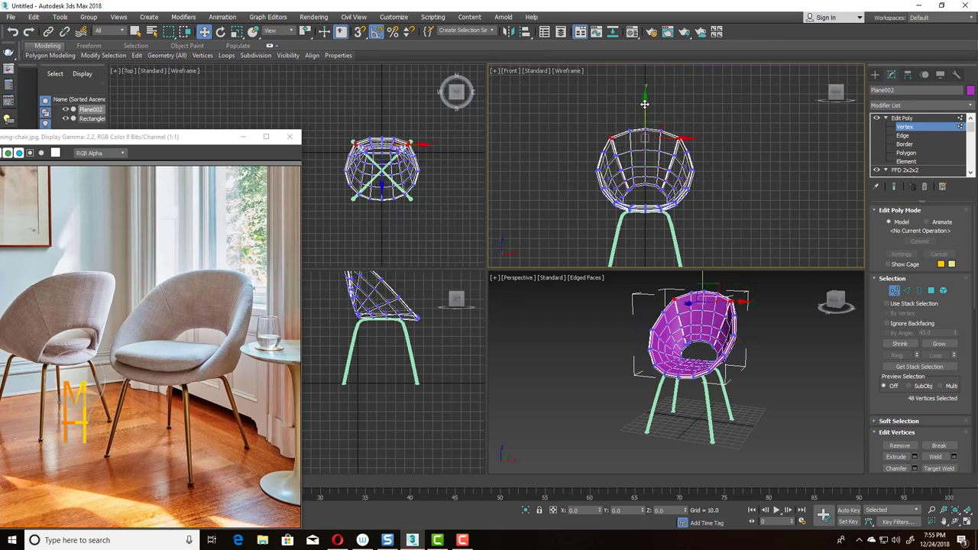
drag(646, 106, 646, 105)
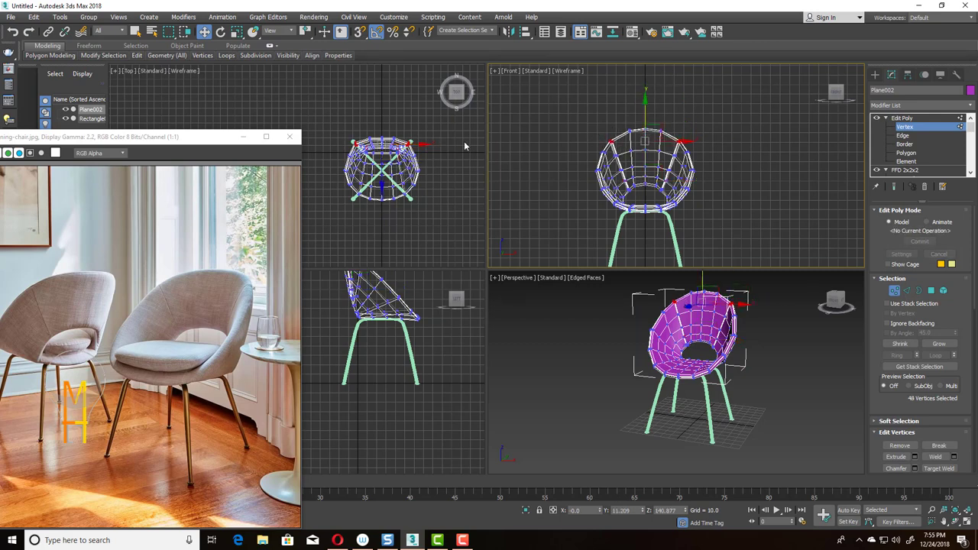
- Try a Relax modifier at 10 iterations, then delete it from the stack
click(917, 104)
key(r)
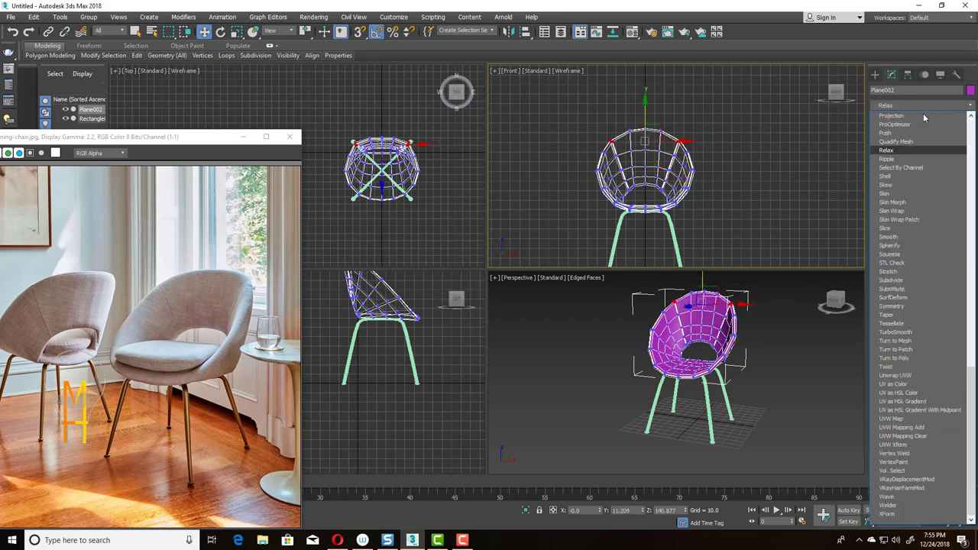
click(904, 151)
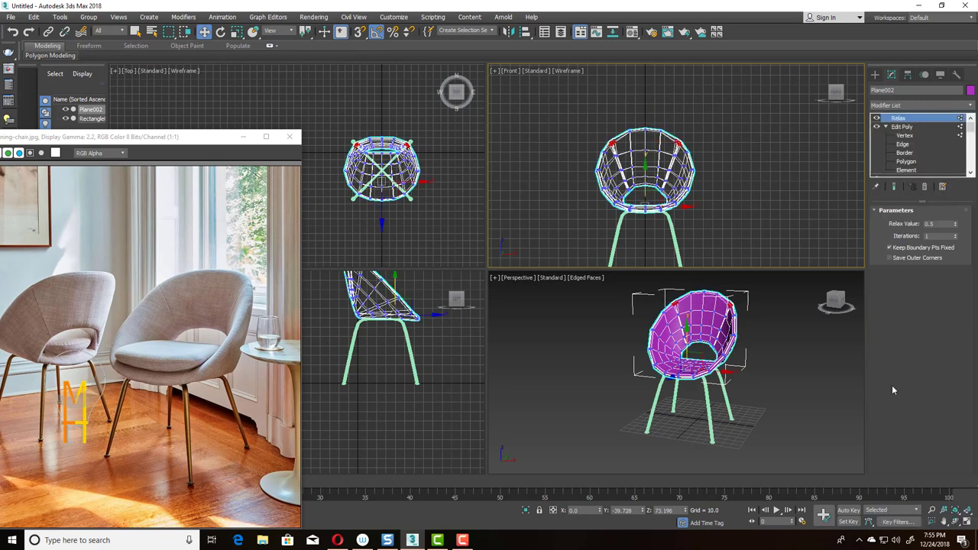
click(954, 223)
drag(954, 239, 954, 233)
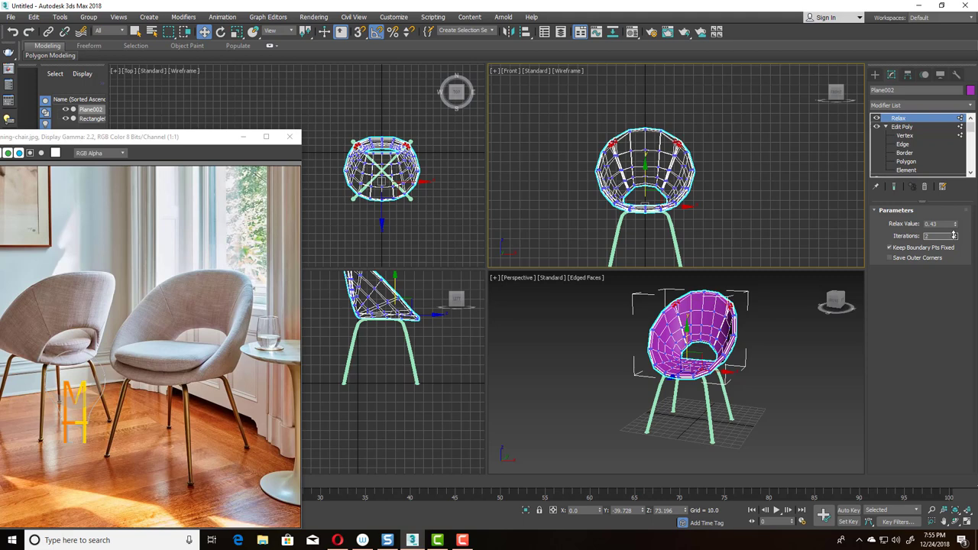
right_click(954, 234)
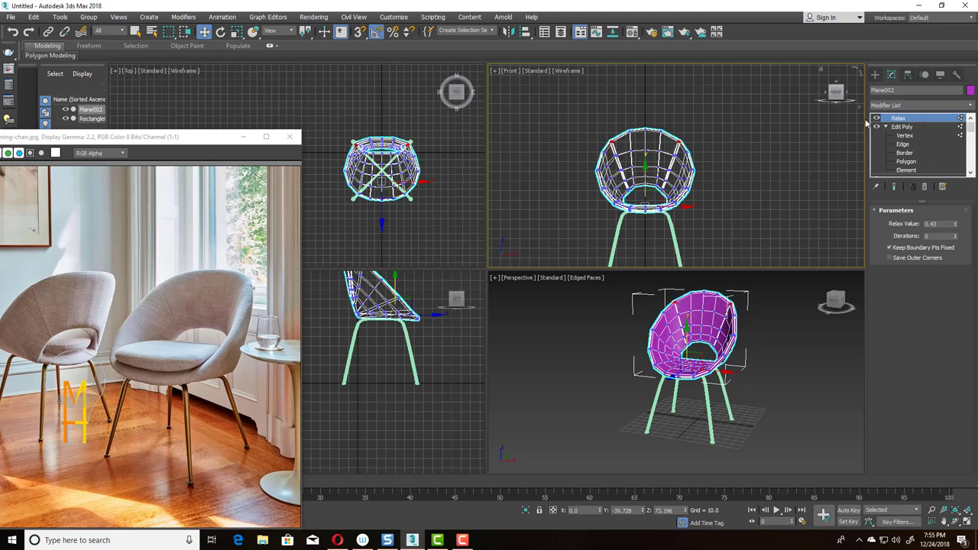
click(927, 187)
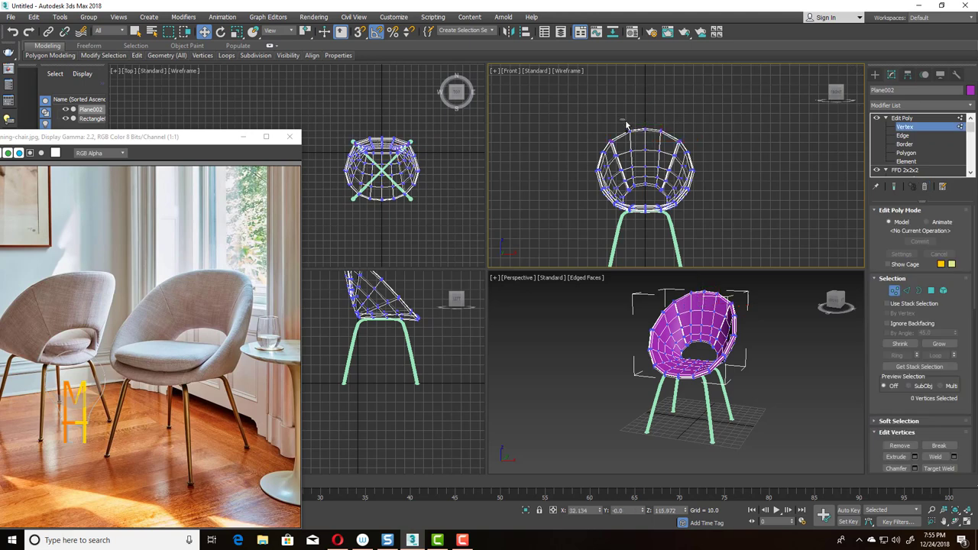
- Select the seat's top-rim vertices and move them in the Left view to reshape the back
drag(625, 120, 673, 138)
click(237, 31)
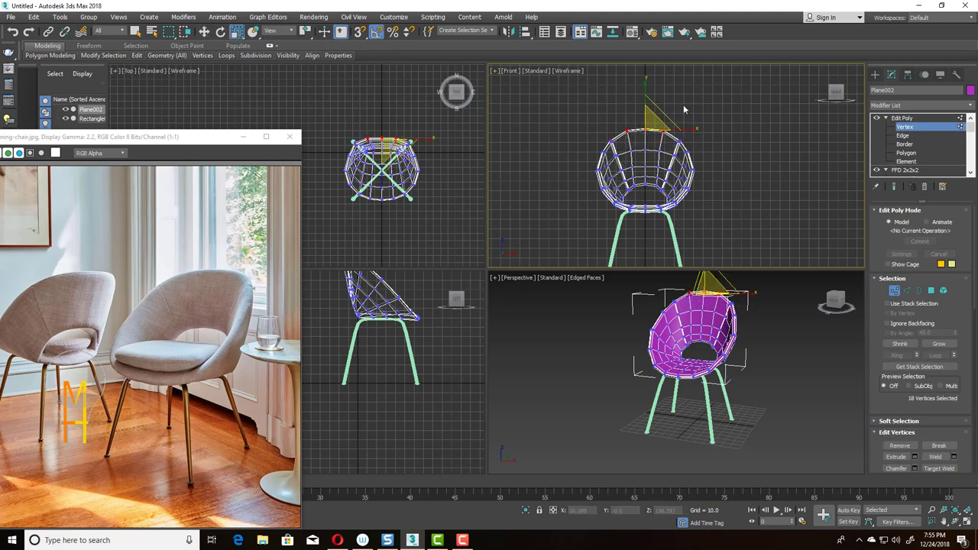
click(685, 110)
scroll(426, 408, up, 1)
scroll(429, 327, up, 1)
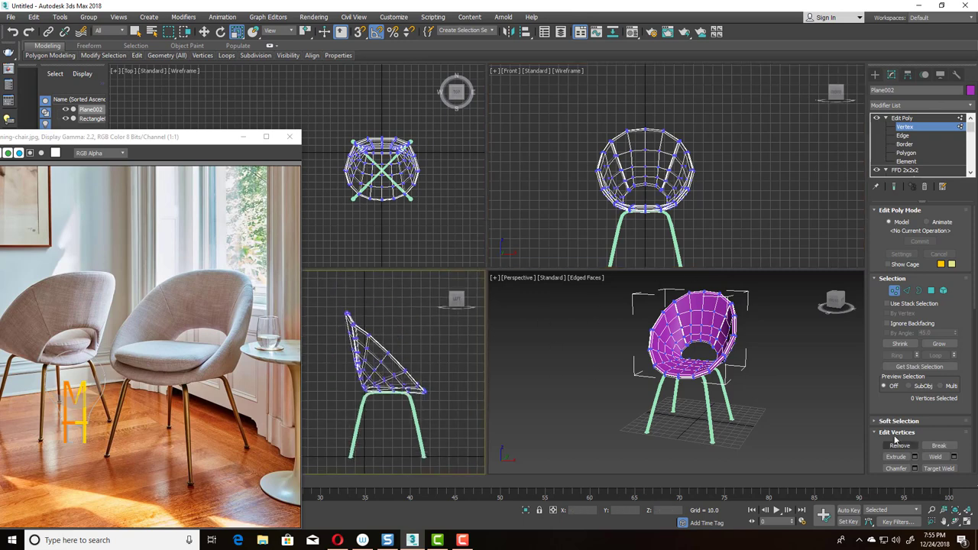
drag(672, 126, 658, 149)
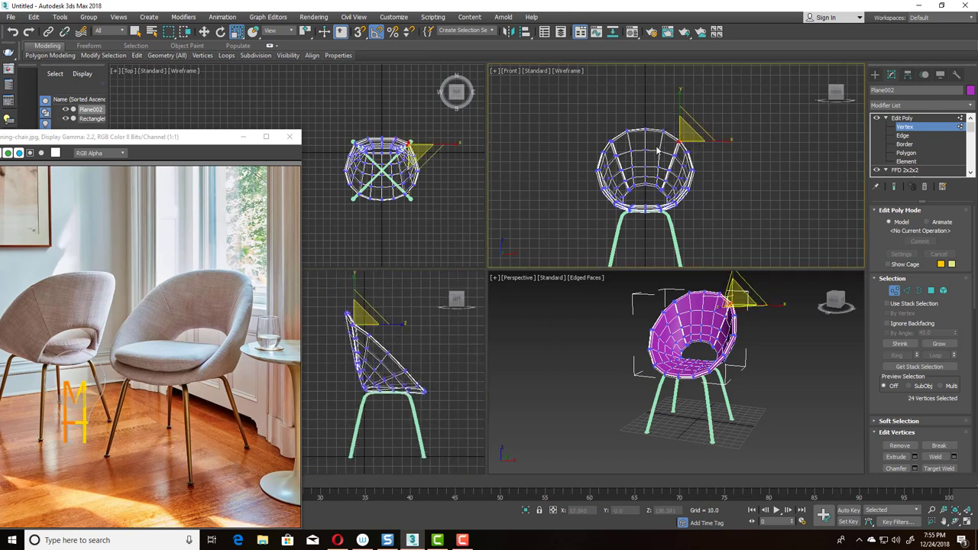
key(w)
ctrl+drag(321, 279, 397, 336)
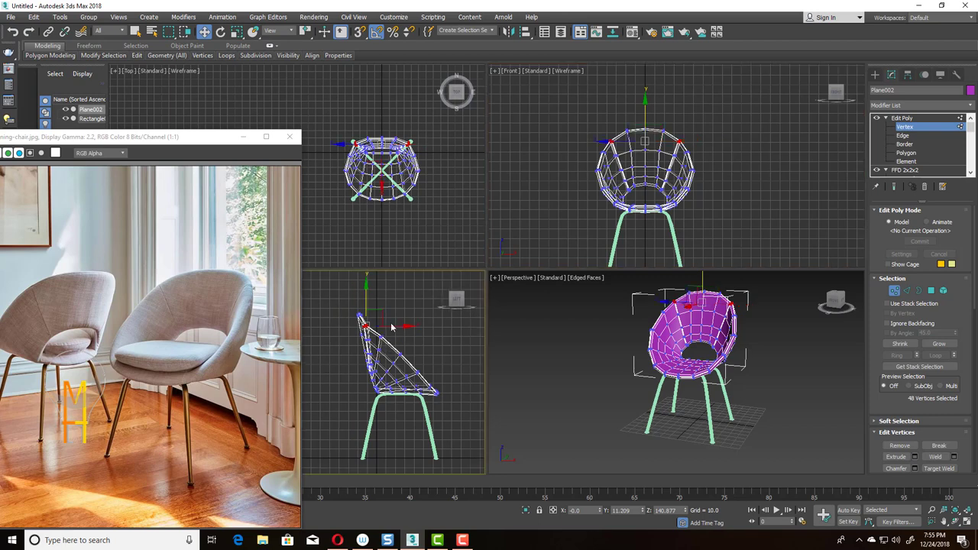
key(ctrl+d)
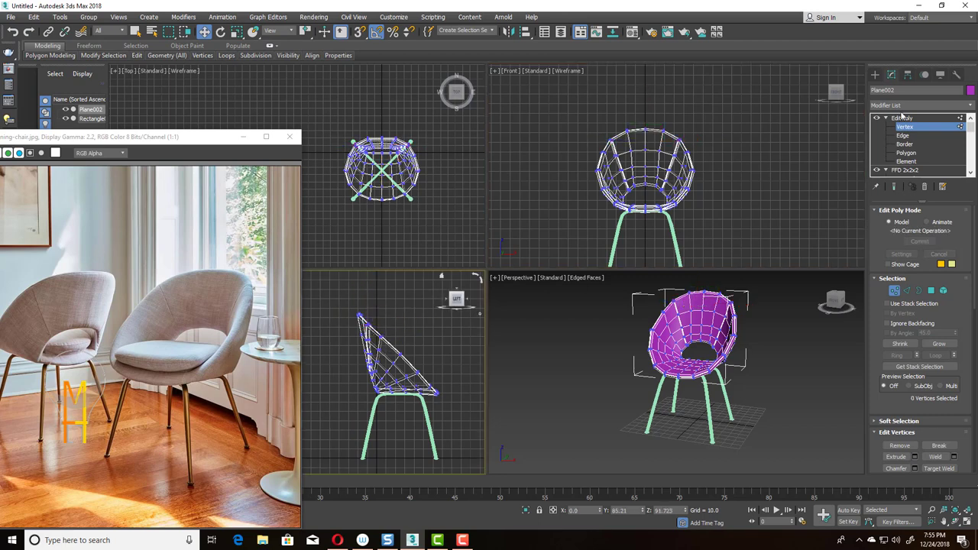
click(895, 291)
- Add TurboSmooth to the seat shell, testing iteration values before settling on 1
right_click(782, 362)
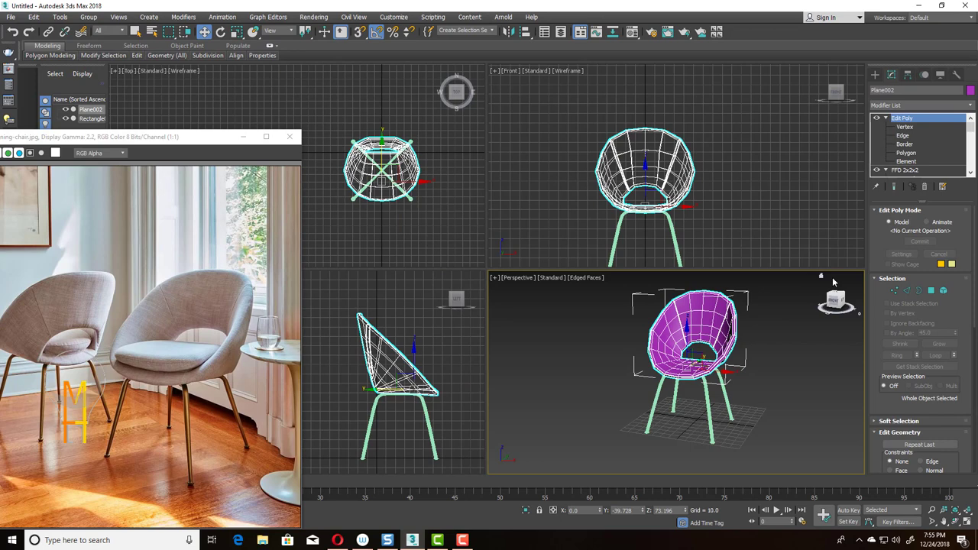
click(951, 106)
scroll(925, 306, down, 5)
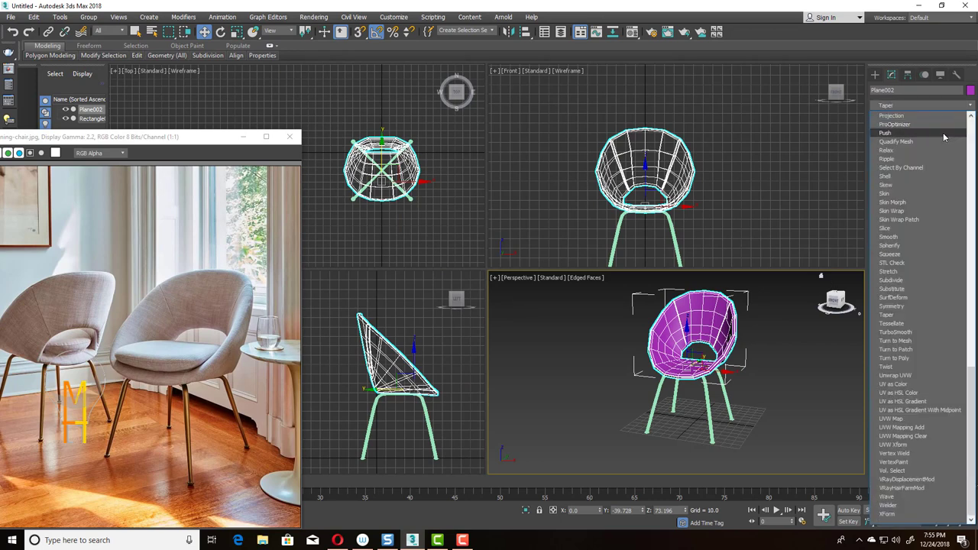
click(924, 341)
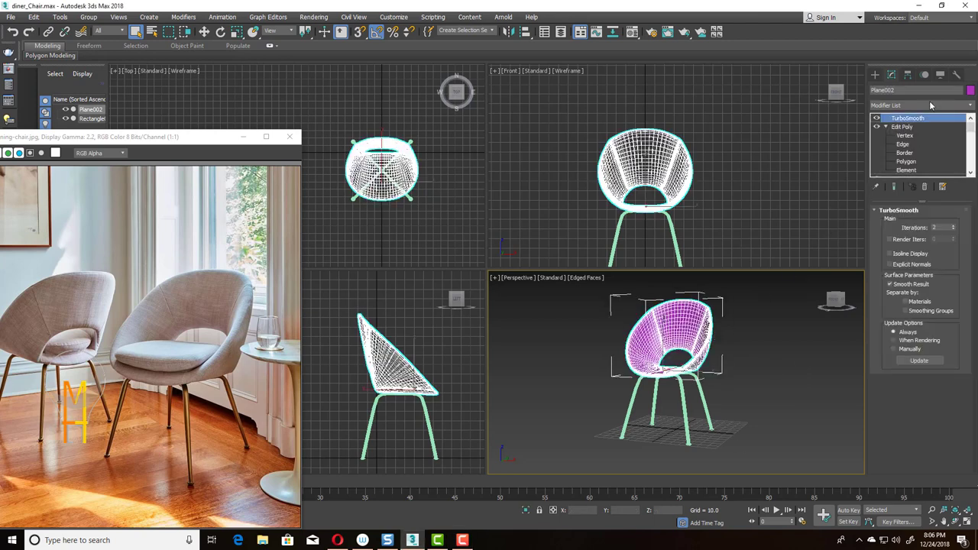
click(954, 227)
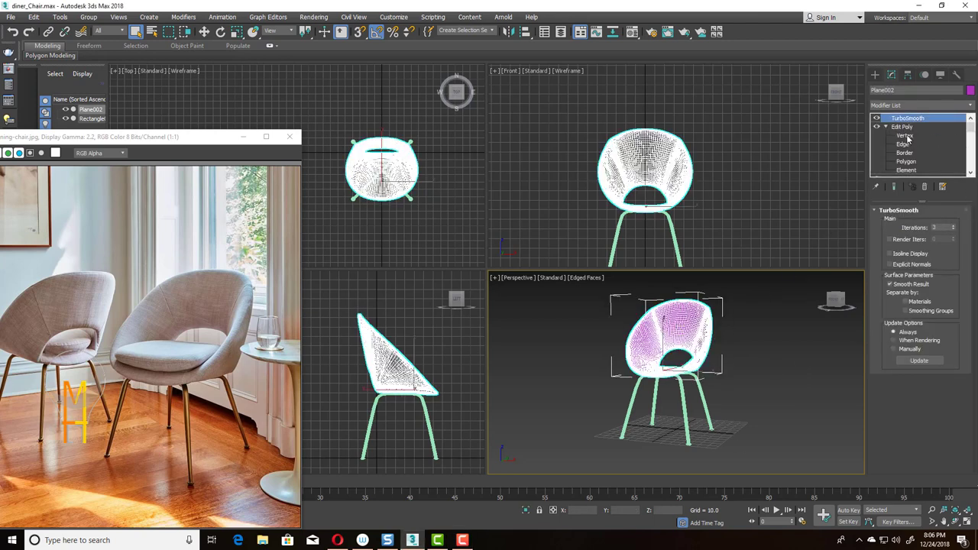
click(953, 231)
click(953, 231)
click(954, 231)
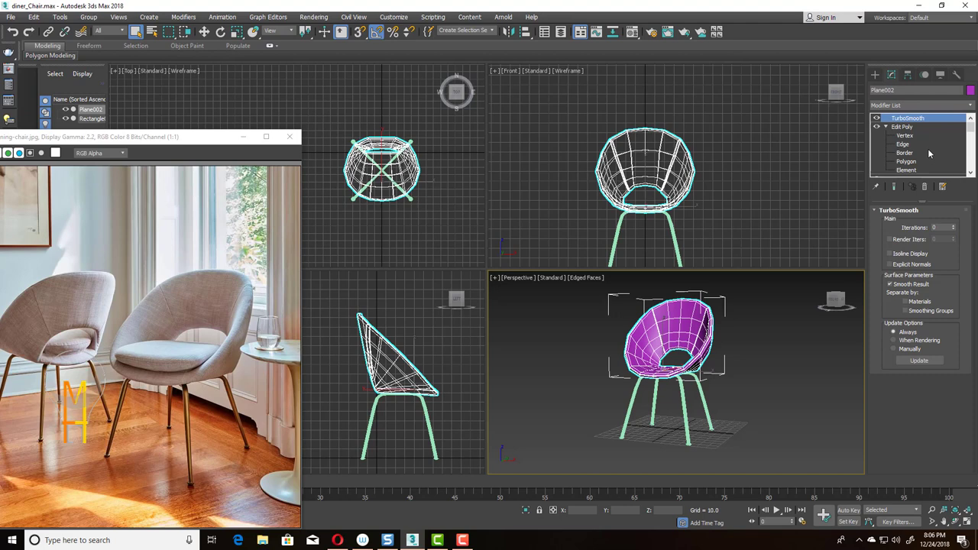
click(953, 225)
click(931, 104)
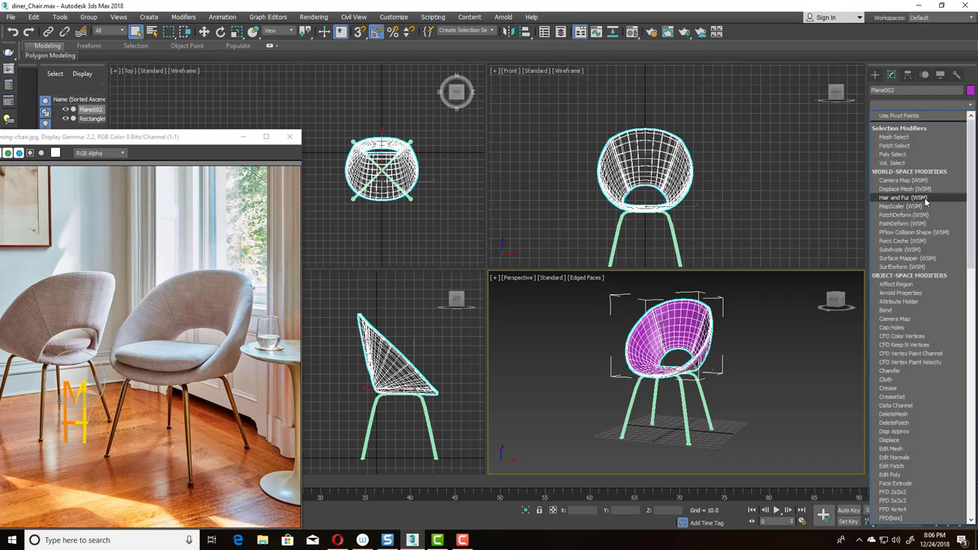
scroll(925, 200, down, 7)
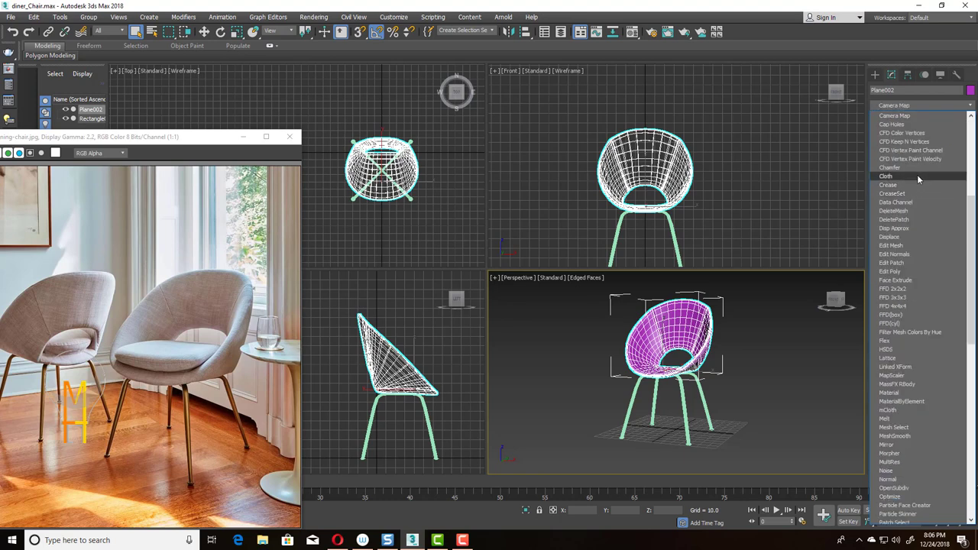
- Add Cloth and set Plane002 as a cloth object with Pressure 7.0
click(923, 180)
click(918, 227)
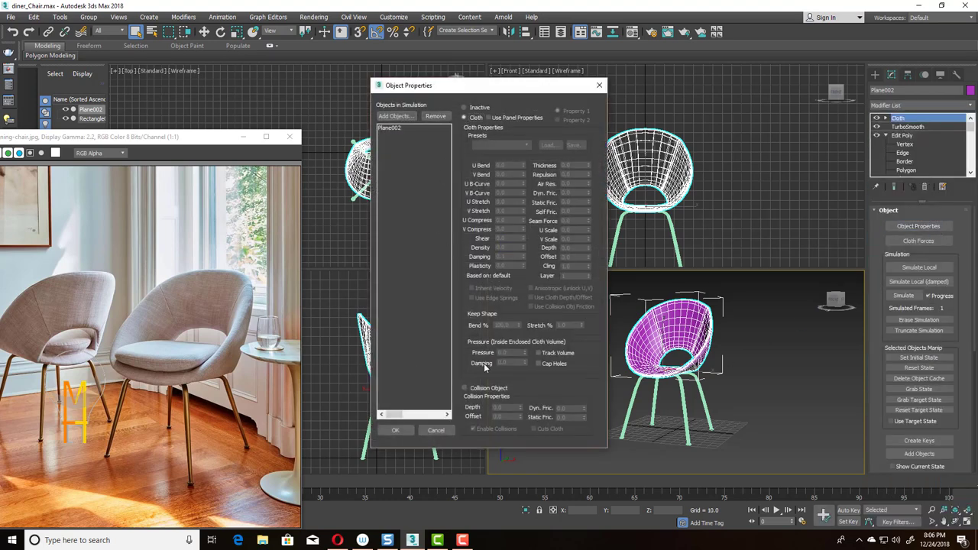
click(390, 128)
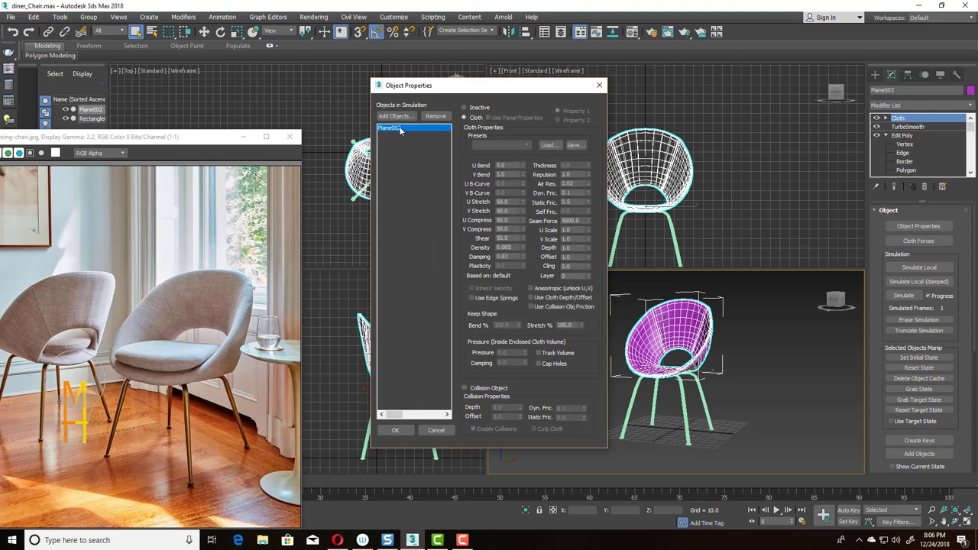
double_click(508, 353)
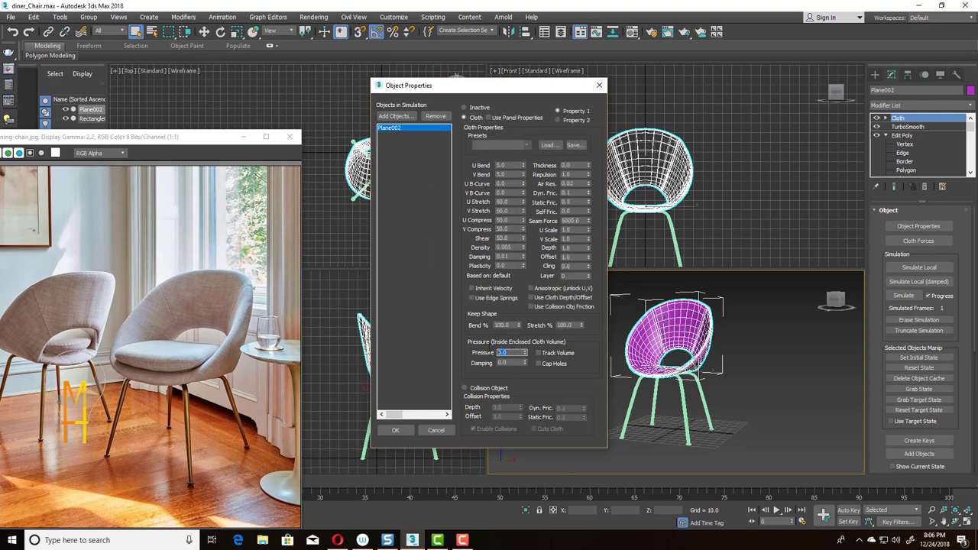
click(395, 431)
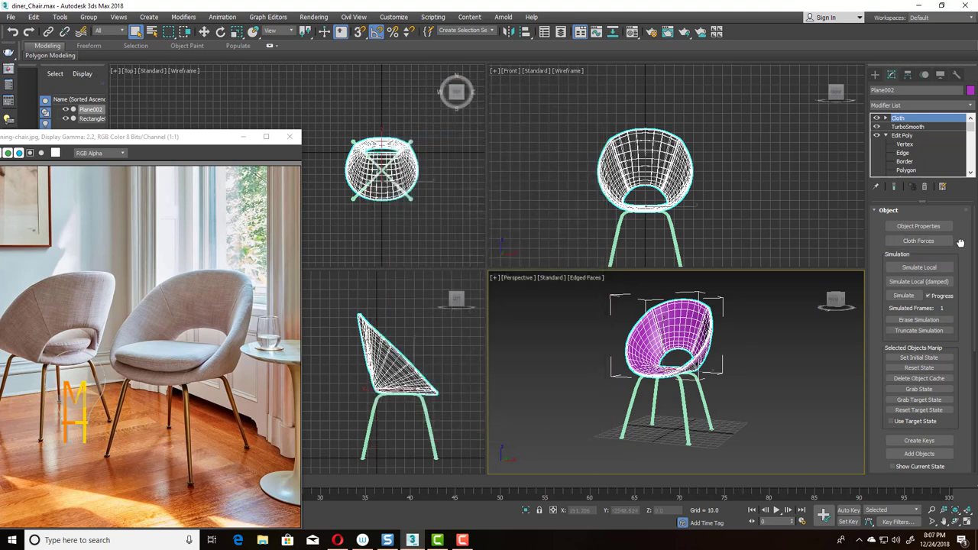
- Zoom in on the seat, run Simulate Local briefly to puff it out, then orbit to the legs
scroll(945, 322, down, 5)
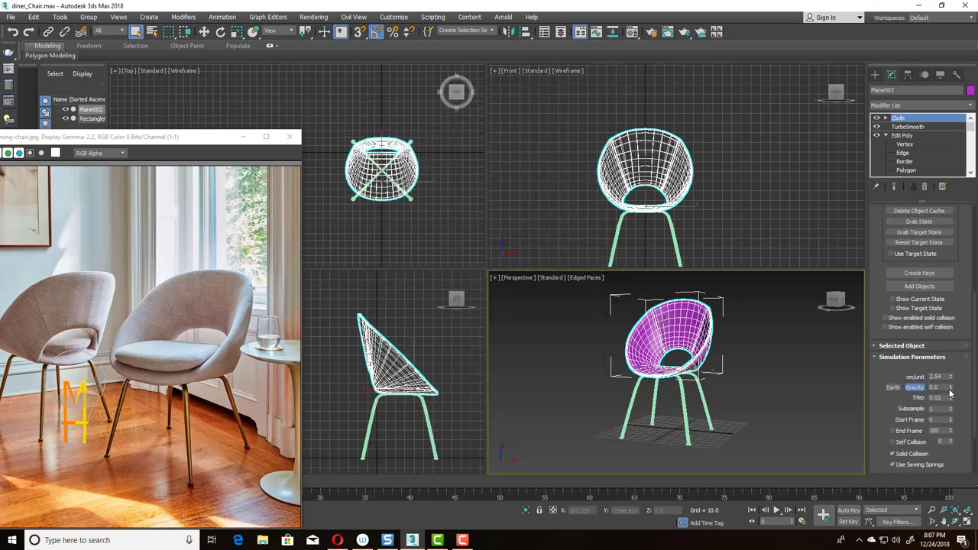
click(931, 509)
mouse_move(693, 367)
mouse_down()
mouse_move(723, 383)
mouse_move(724, 413)
mouse_up()
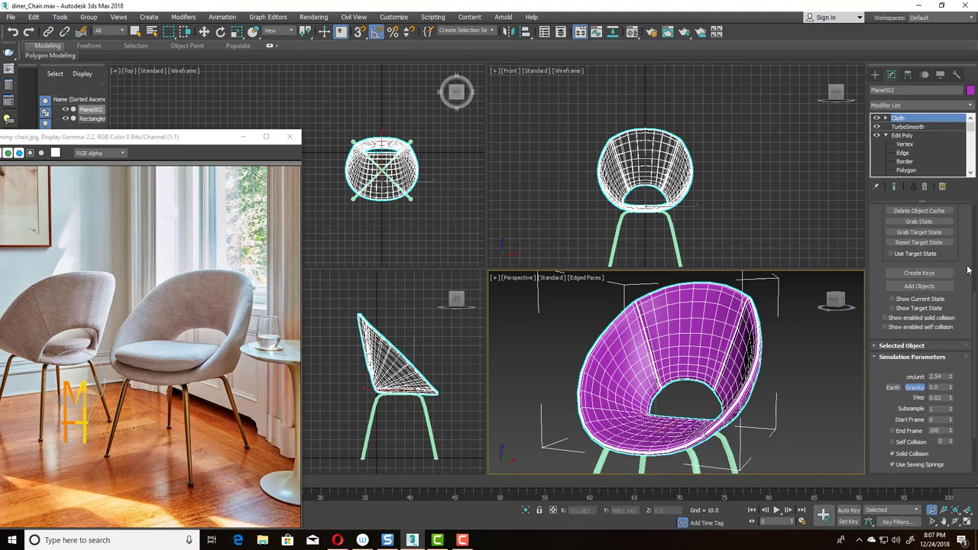
drag(968, 269, 975, 429)
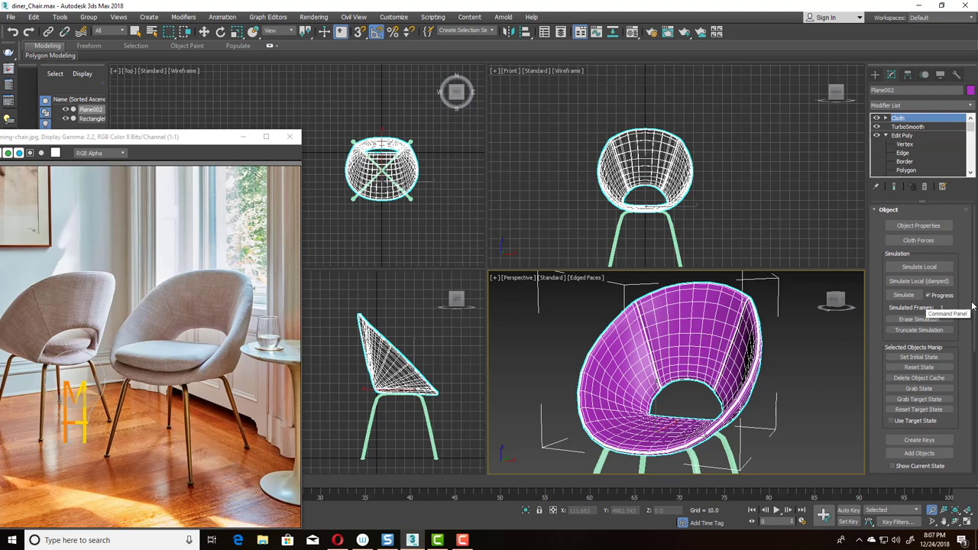
click(948, 268)
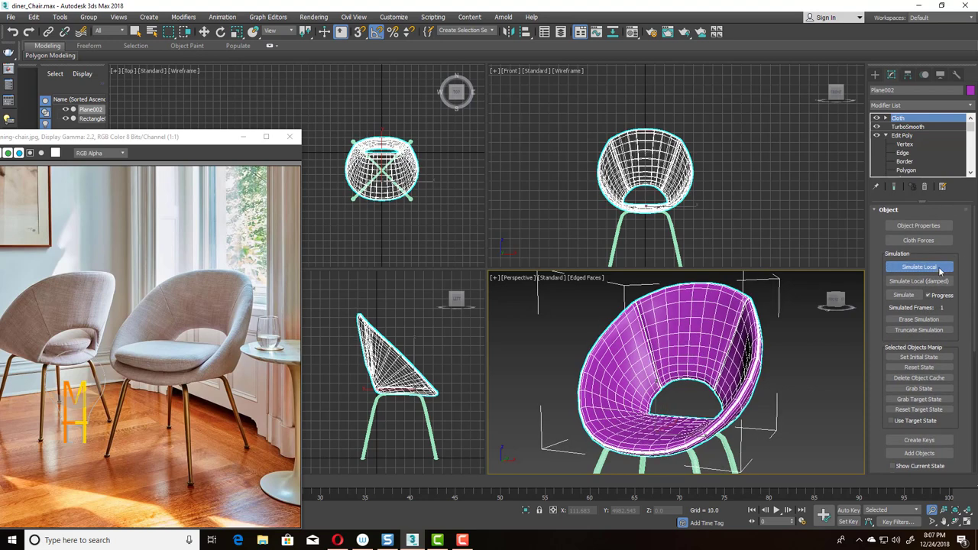
click(940, 269)
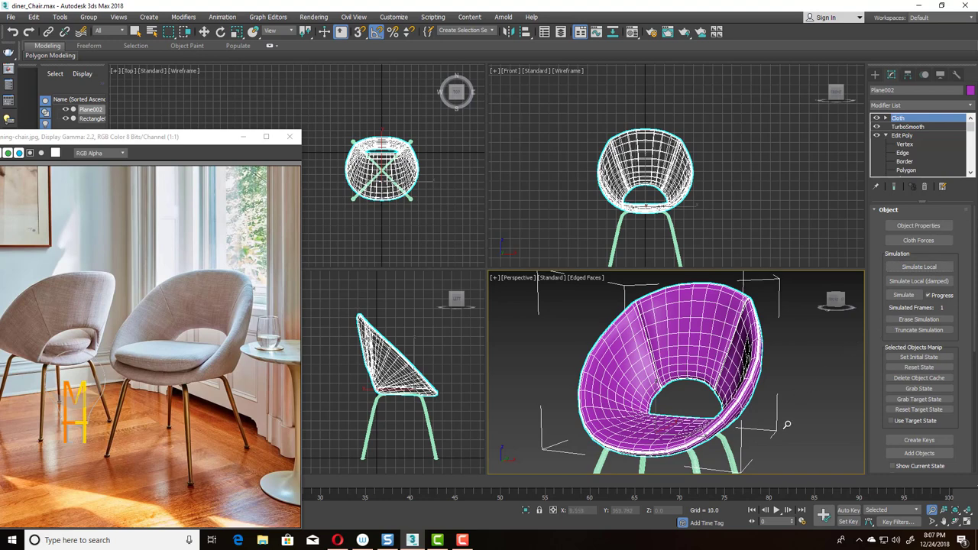
mouse_move(788, 424)
alt+middle_down()
mouse_move(764, 350)
mouse_move(748, 344)
alt+middle_up()
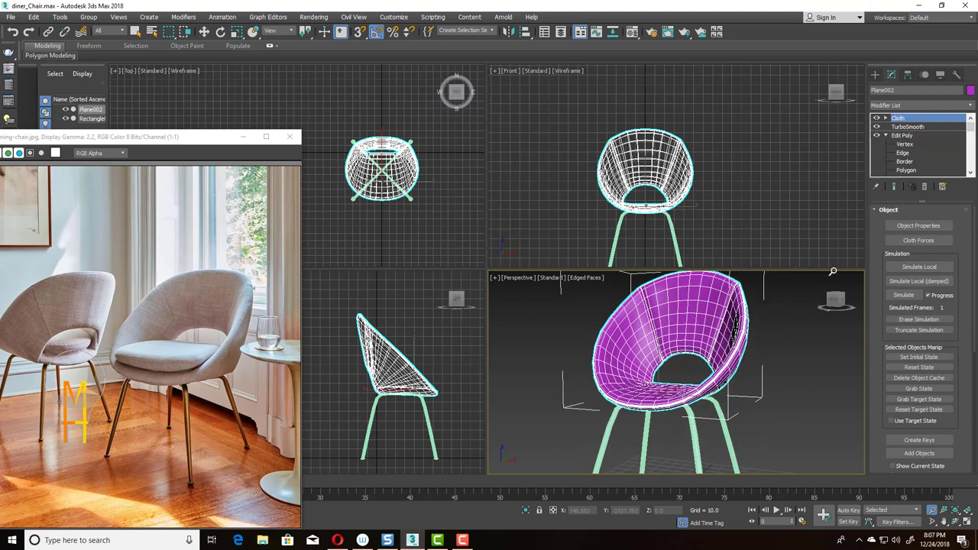
- Add a trial TurboSmooth modifier to the seat, then delete it from the stack
click(931, 107)
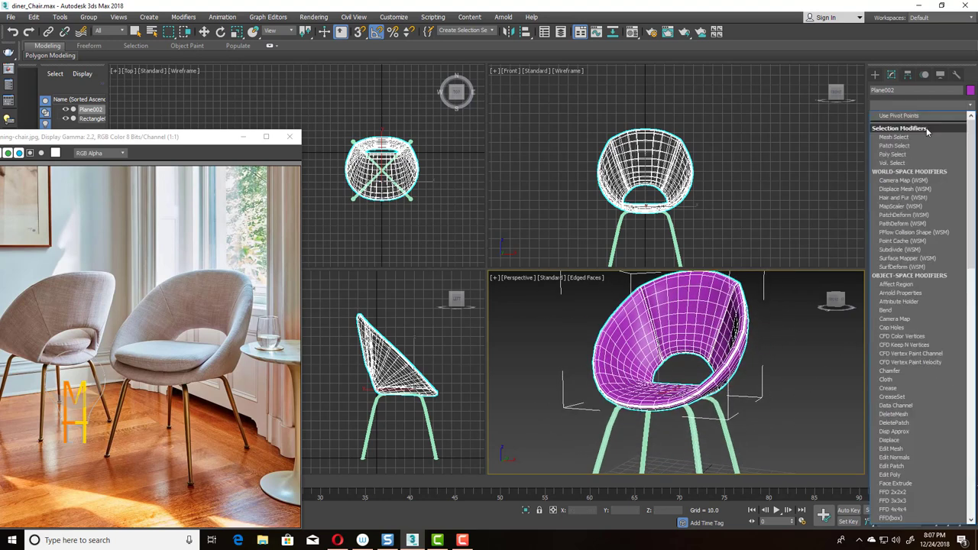
key(t)
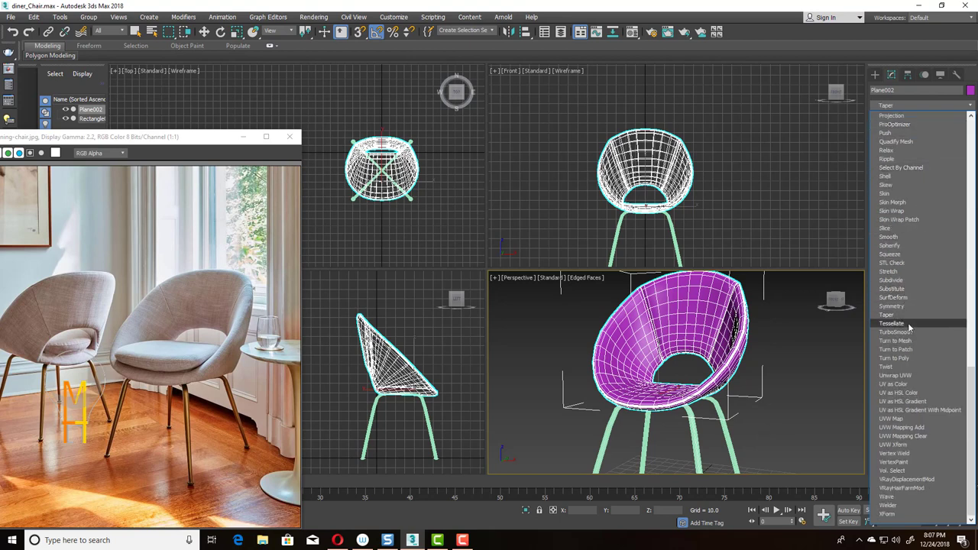
click(896, 332)
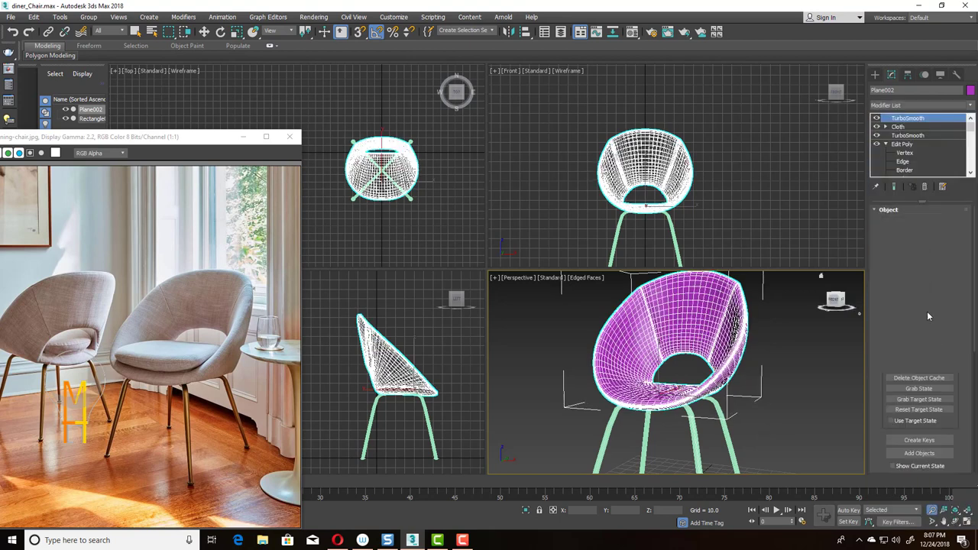
click(924, 187)
- Add a Relax modifier above Cloth with Relax Value 0.5 and 2 iterations
click(941, 105)
key(r)
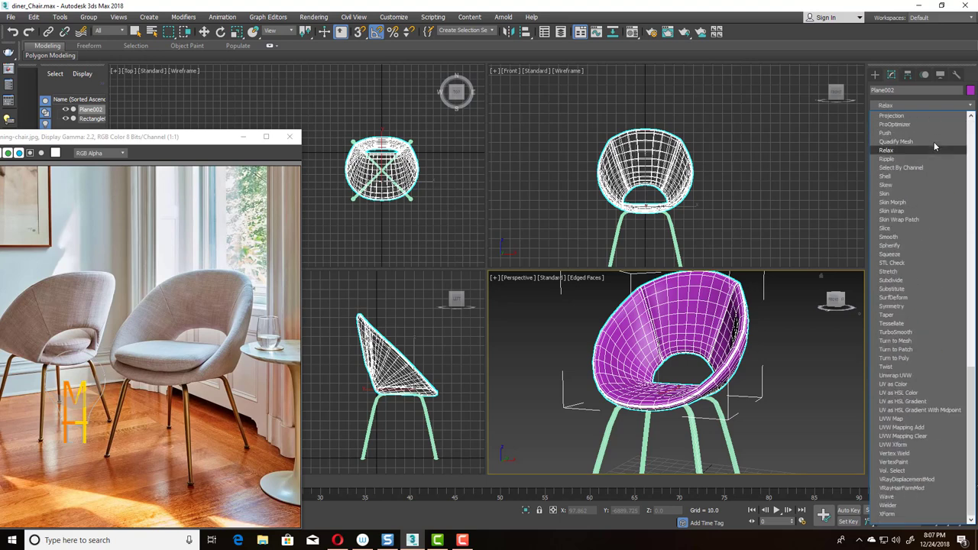
key(Return)
click(956, 234)
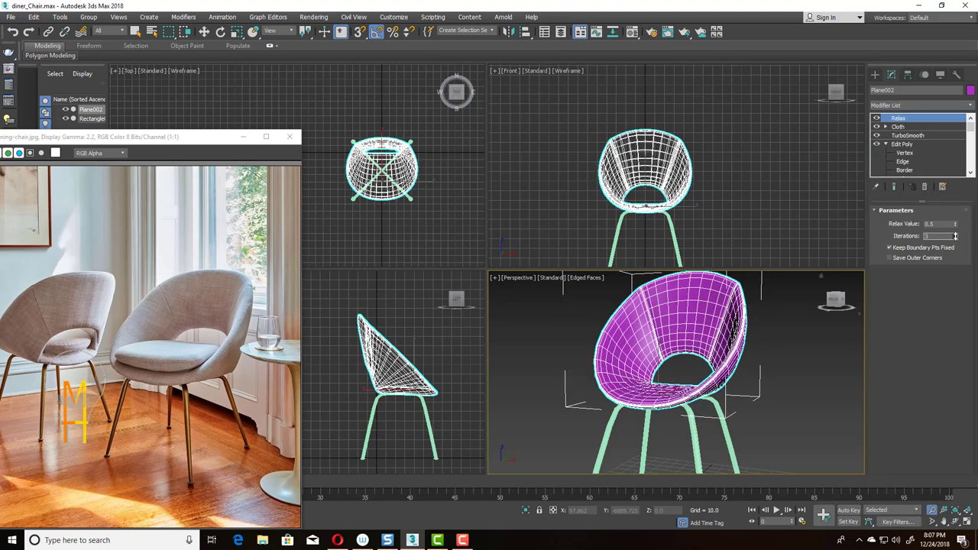
click(955, 238)
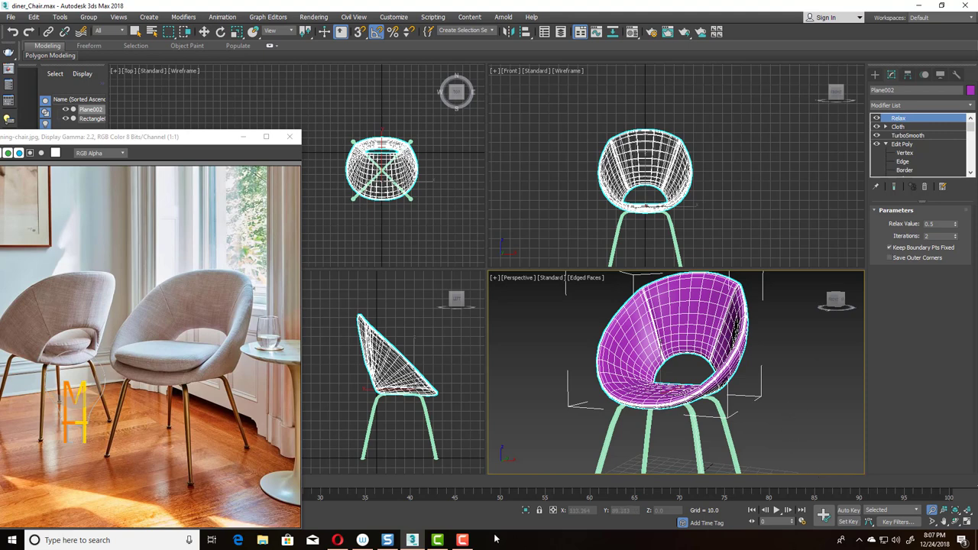
click(926, 107)
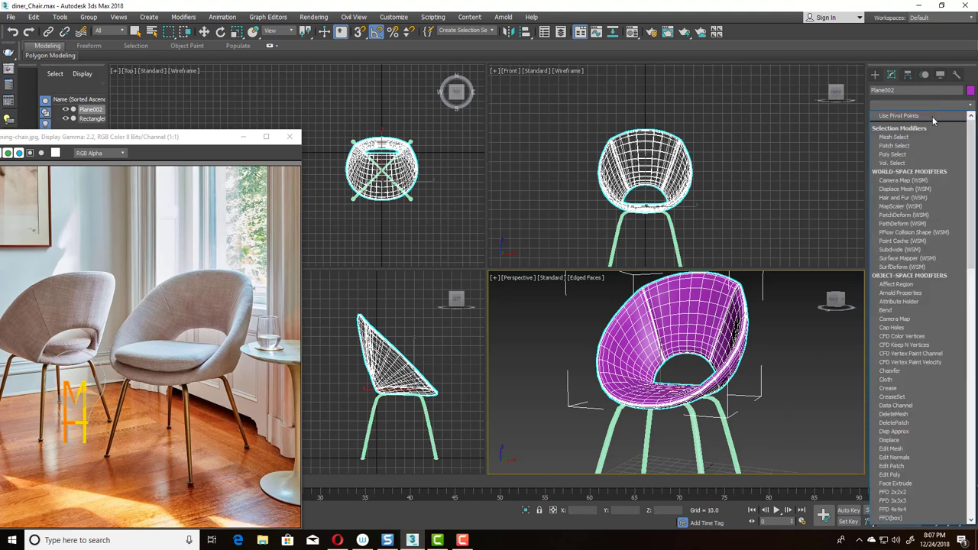
- Stack a 1-iteration TurboSmooth above Relax and frame the whole chair in the viewports
key(t)
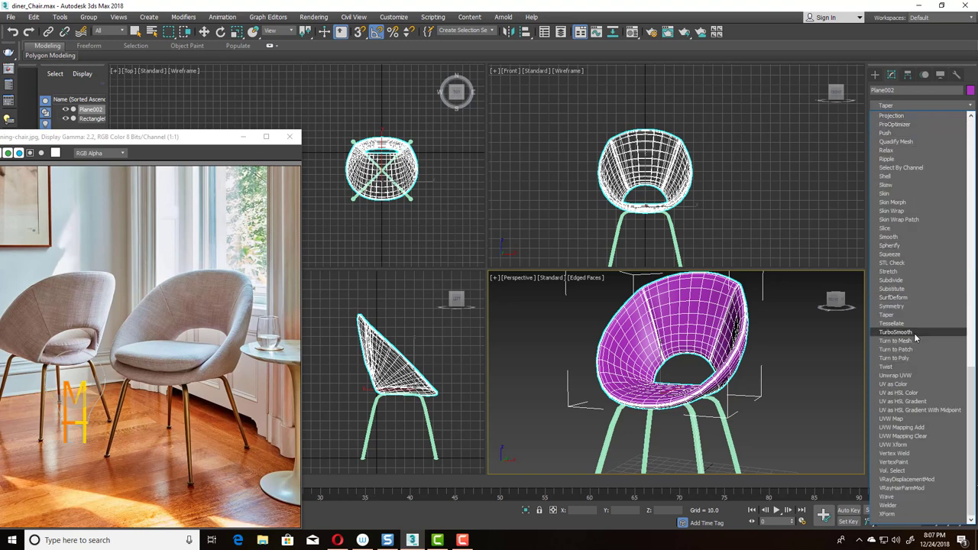
click(914, 332)
alt+middle_drag(769, 360, 754, 353)
key(Escape)
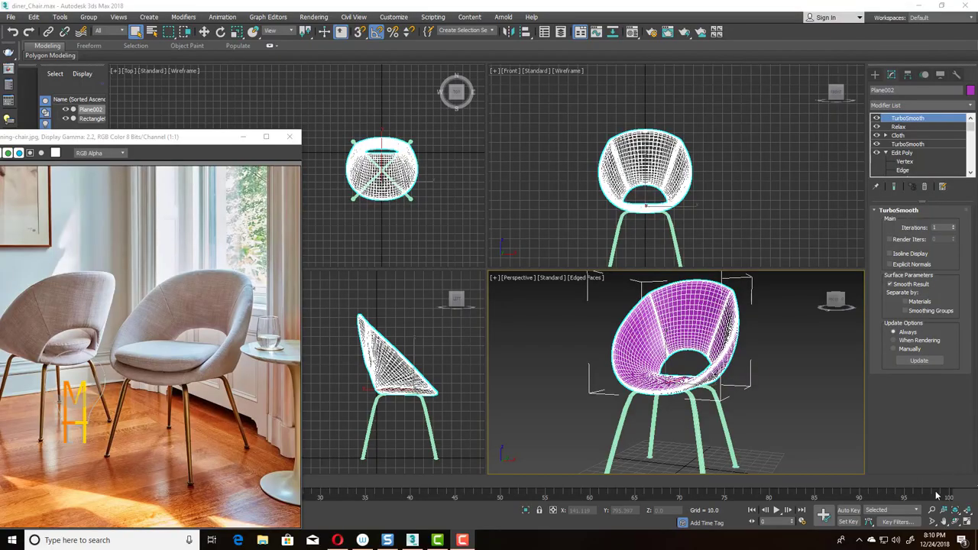
click(932, 510)
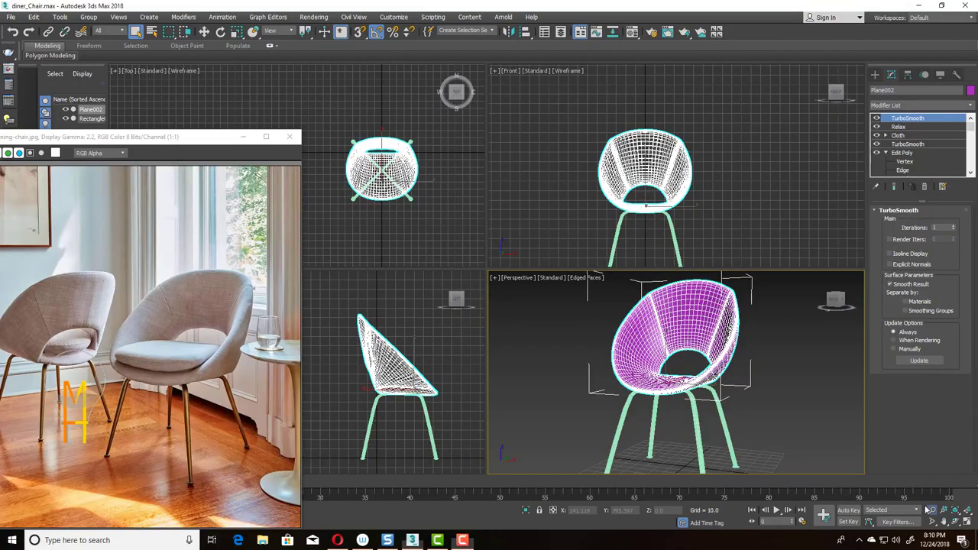
drag(716, 366, 700, 388)
middle_drag(700, 389, 686, 394)
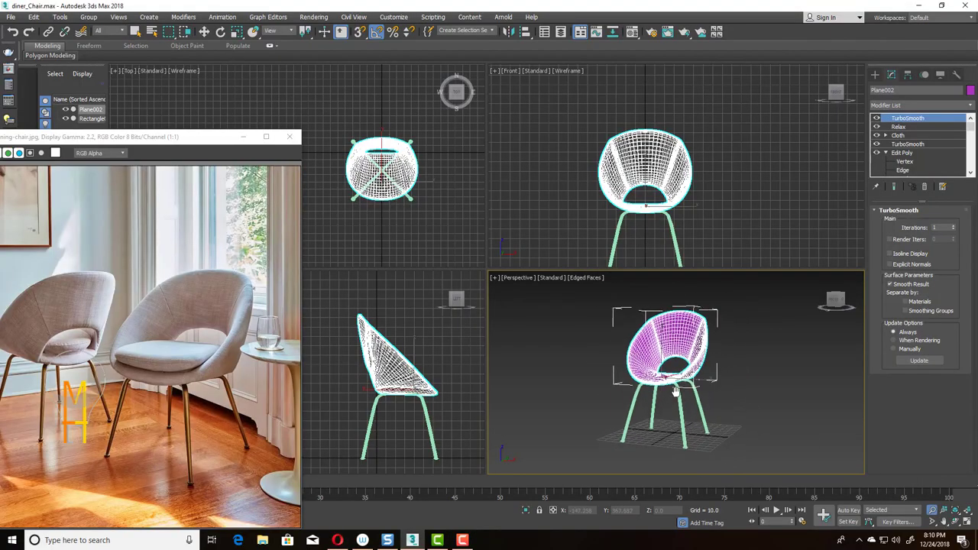
drag(386, 366, 384, 385)
key(Escape)
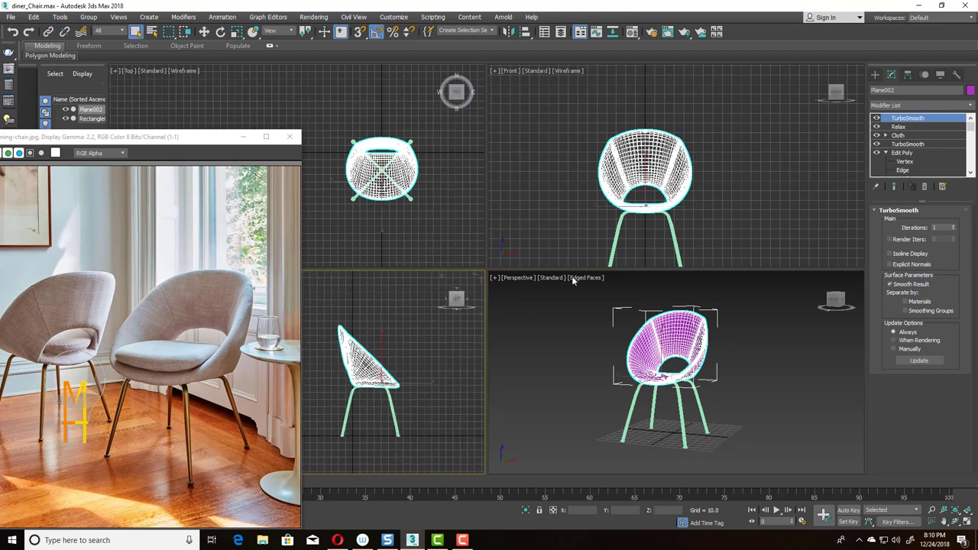
- Assign the grey 02 - Default material from sample slot 2 to the seat, then deselect
key(m)
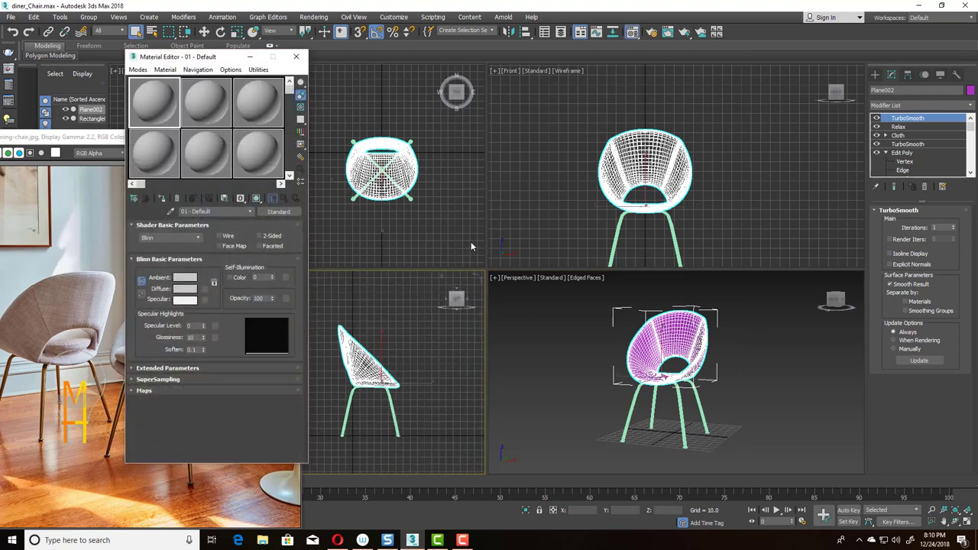
click(188, 115)
click(163, 198)
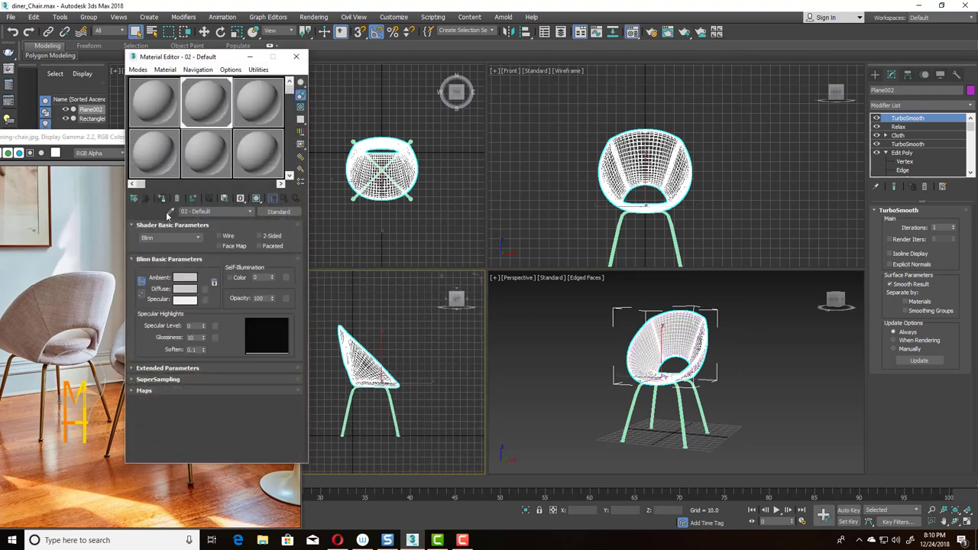
click(296, 56)
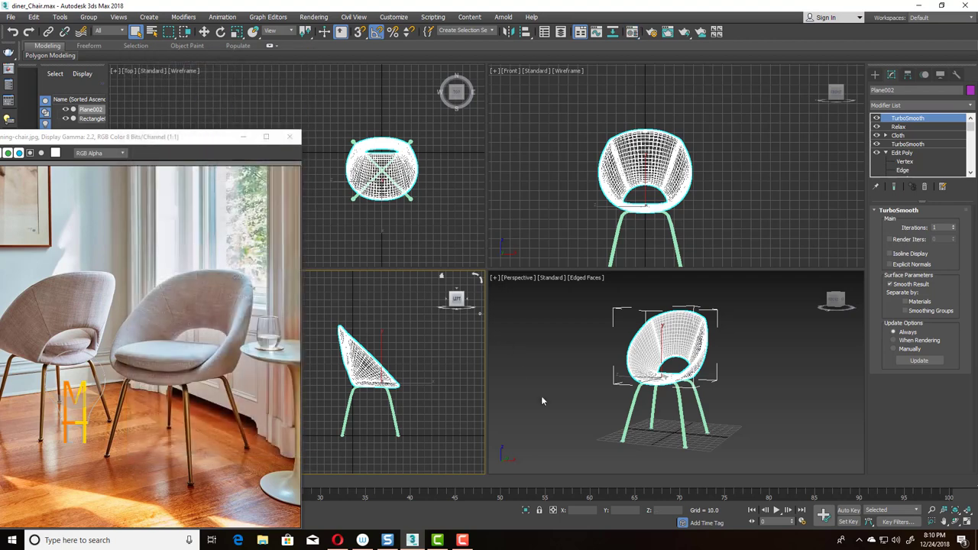
click(550, 429)
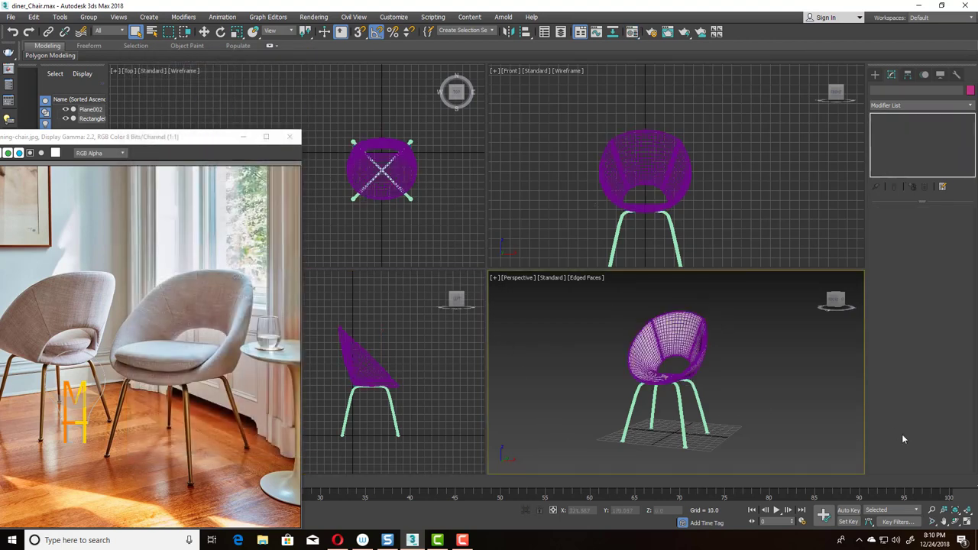